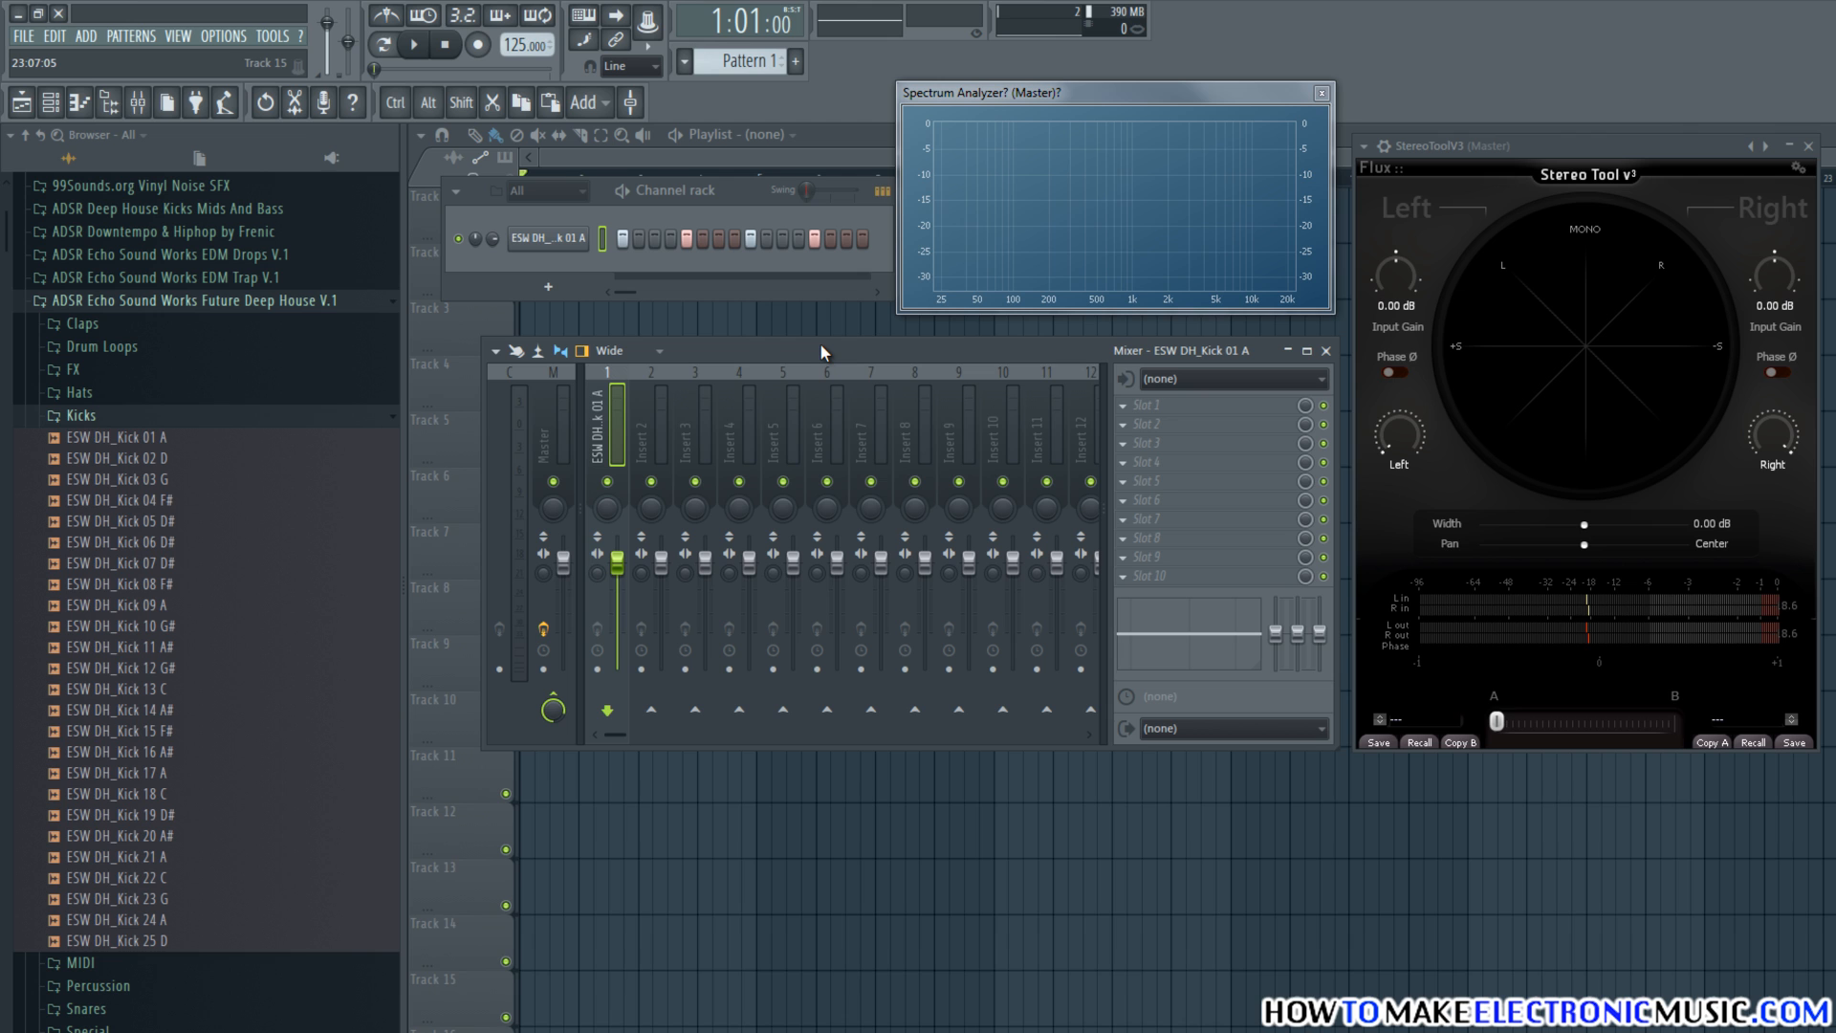
- Audition the kick with its mixer track's stereo separation fully merged to mono, and reset that control
{"action": "key", "text": "space"}
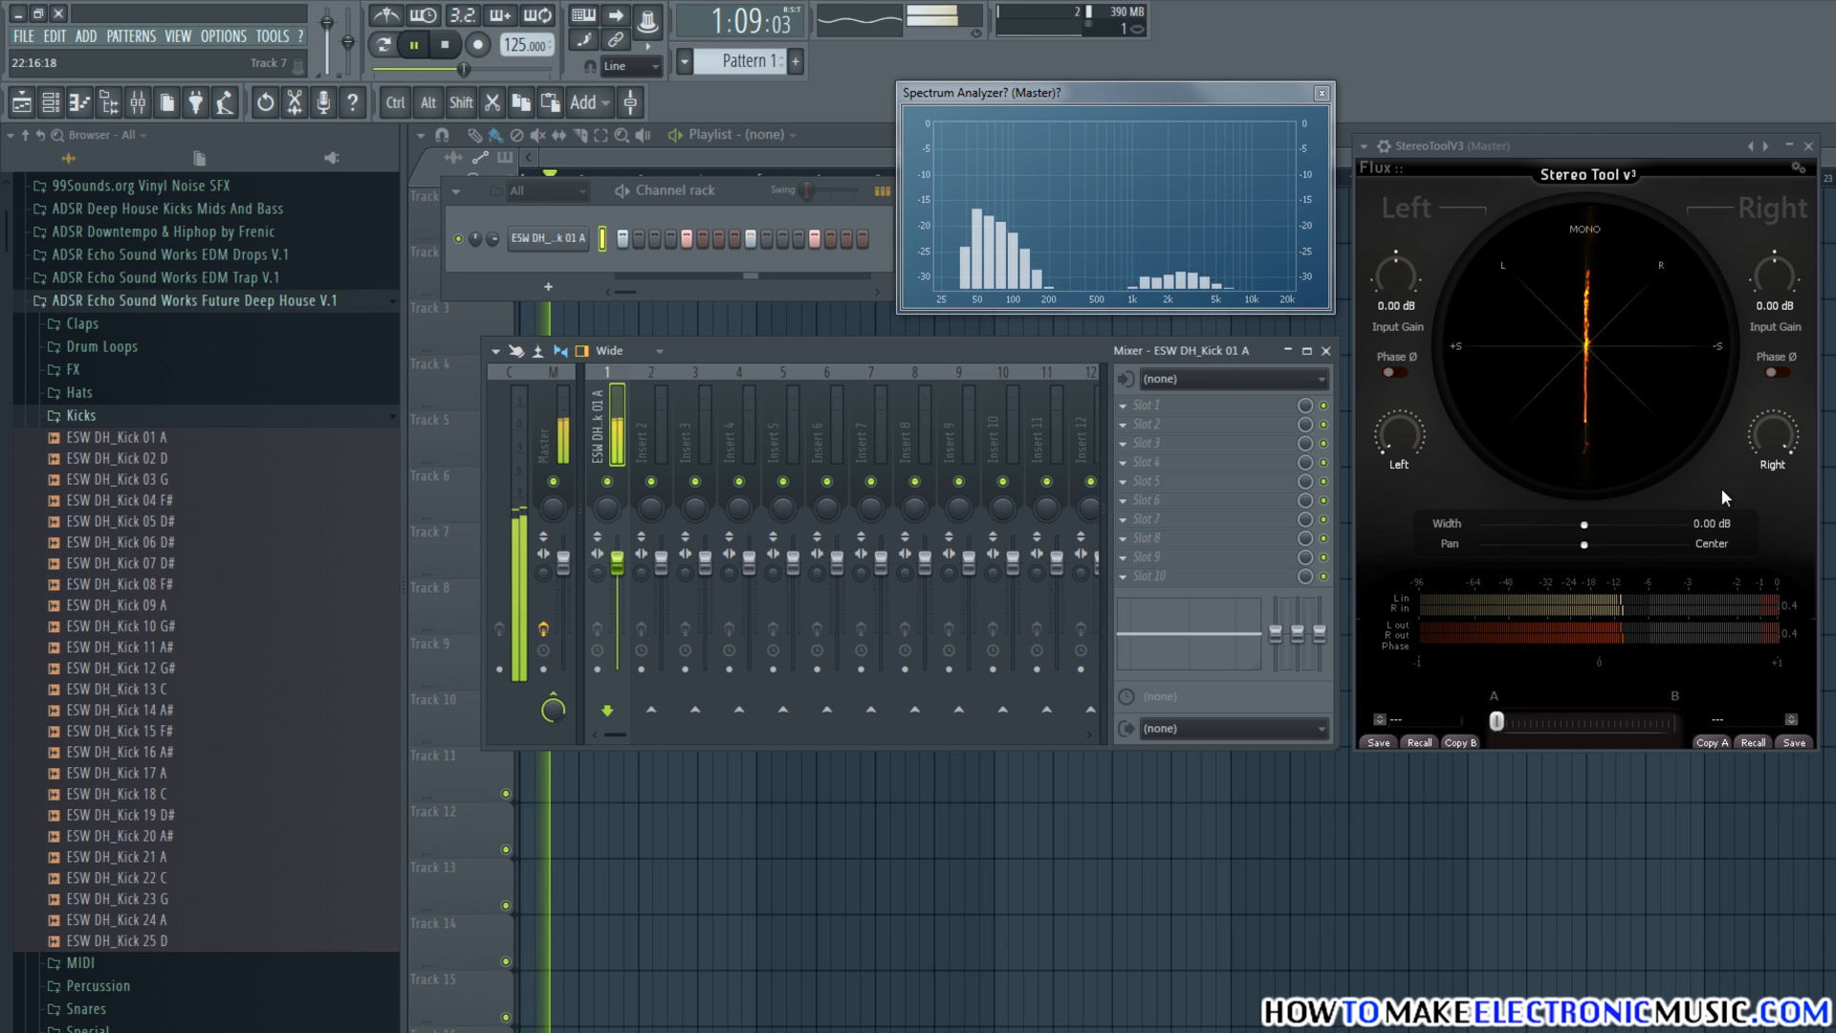
{"action": "key", "text": "space"}
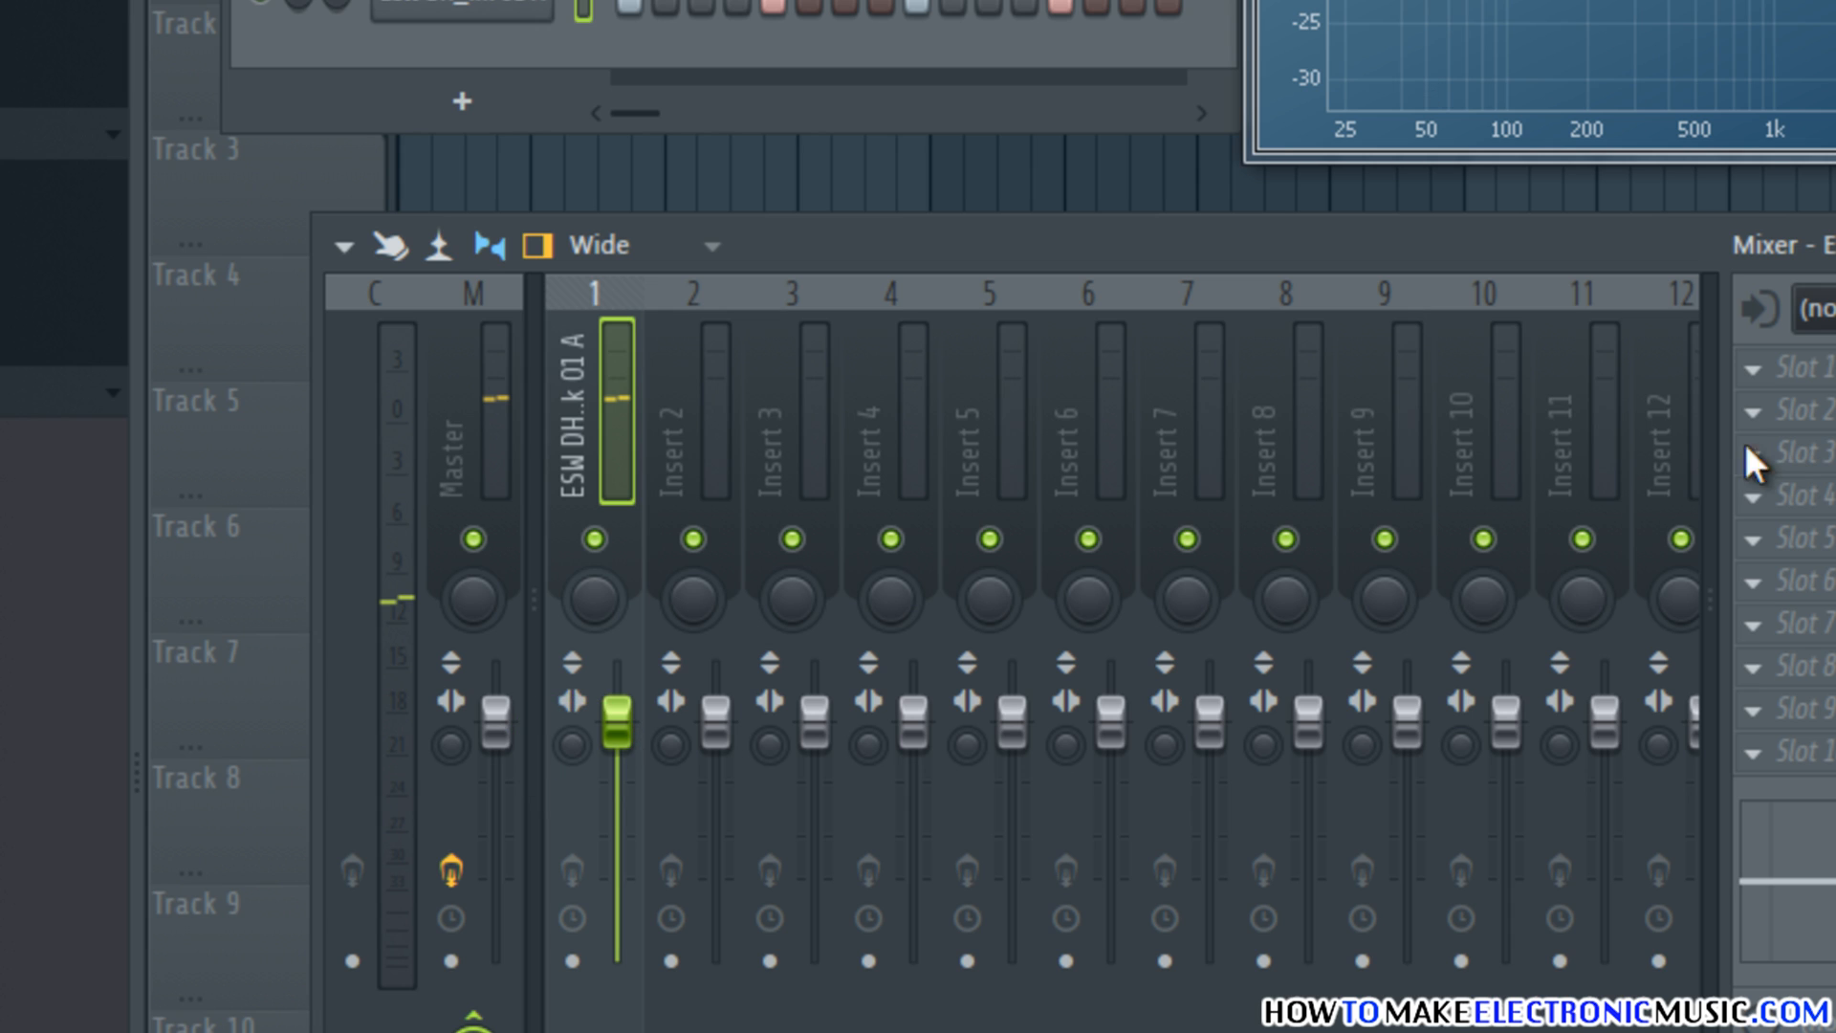
{"action": "left_click_drag", "start_coordinate": [574, 748], "coordinate": [537, 384]}
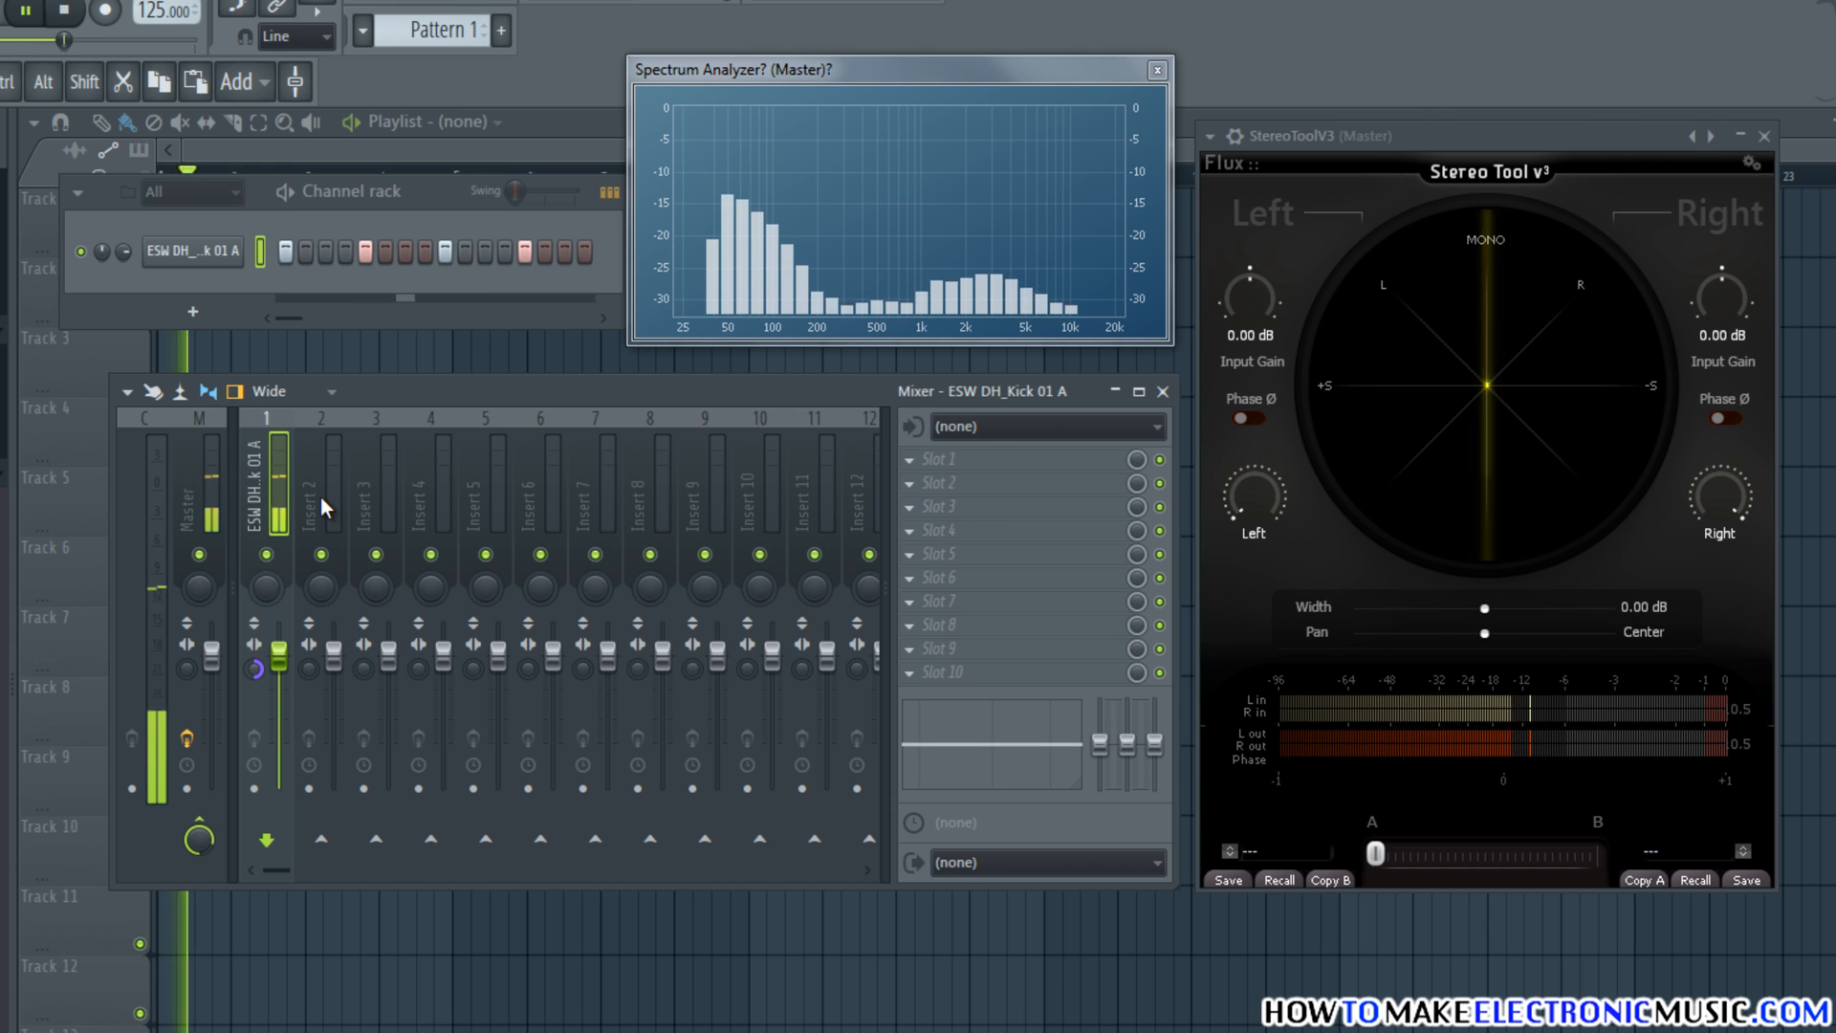
{"action": "key", "text": "space"}
{"action": "right_click", "coordinate": [253, 669]}
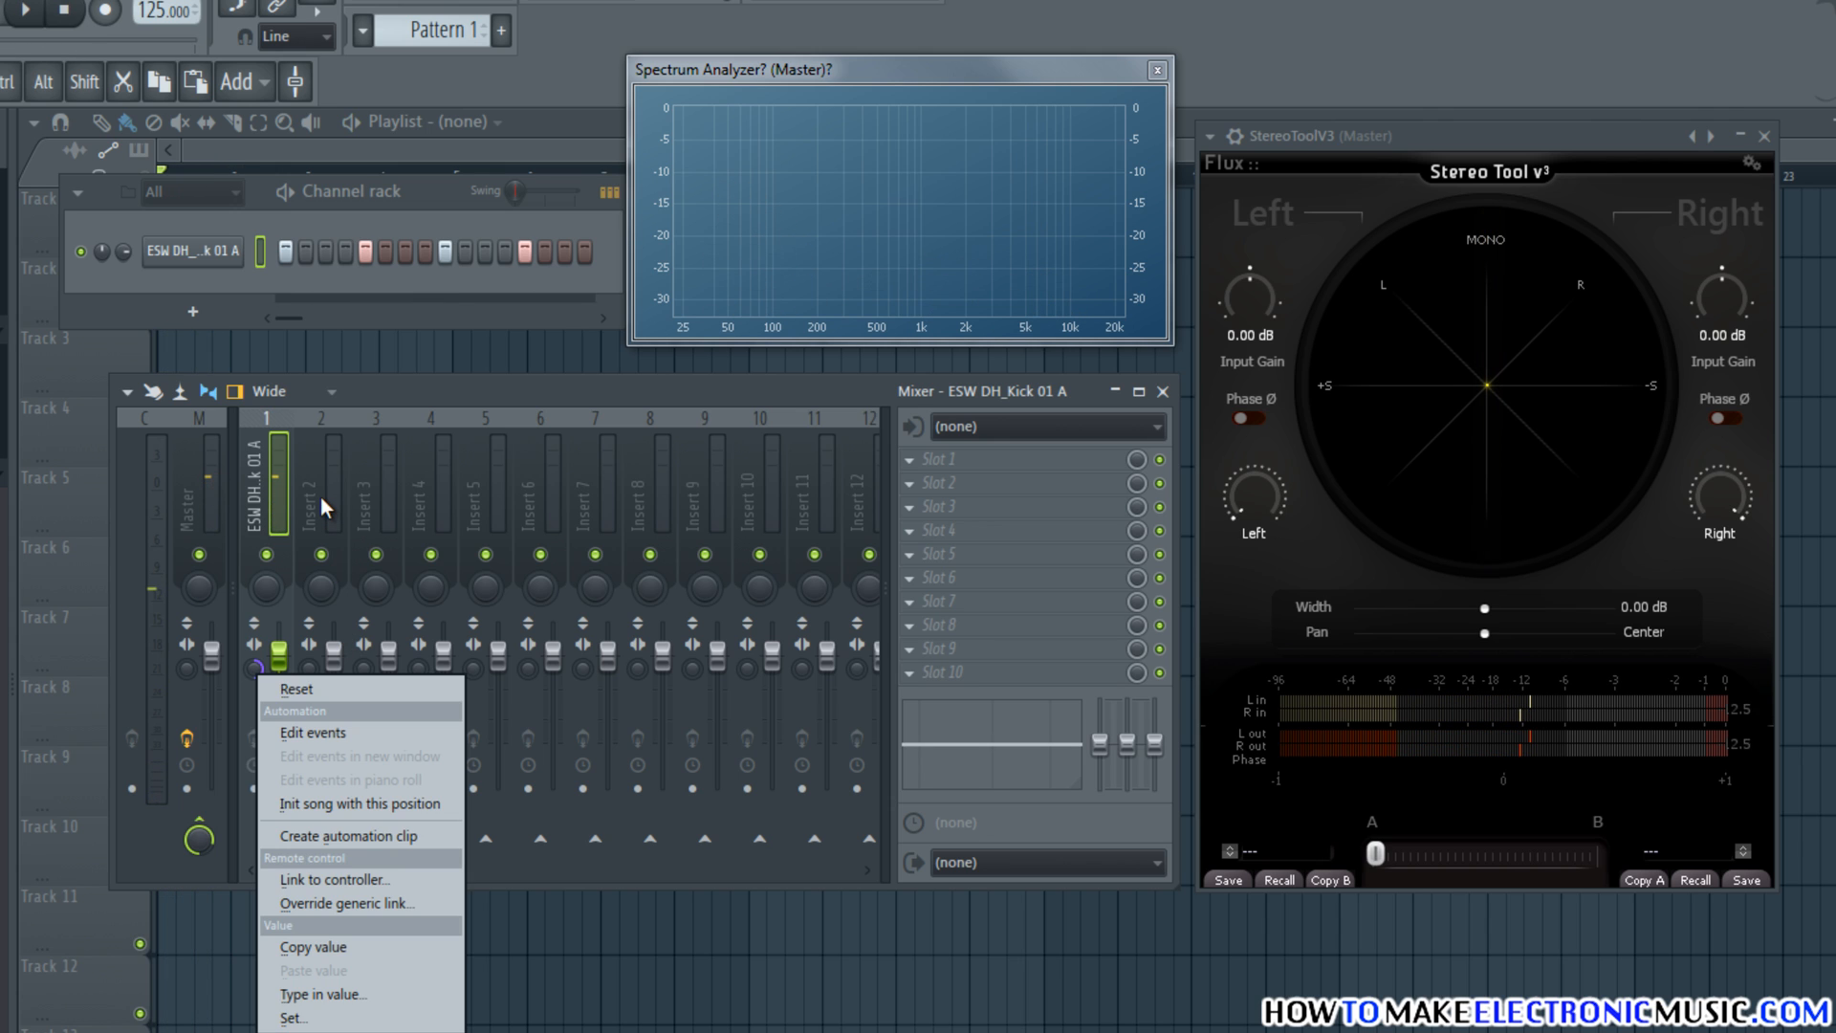
{"action": "left_click", "coordinate": [264, 684]}
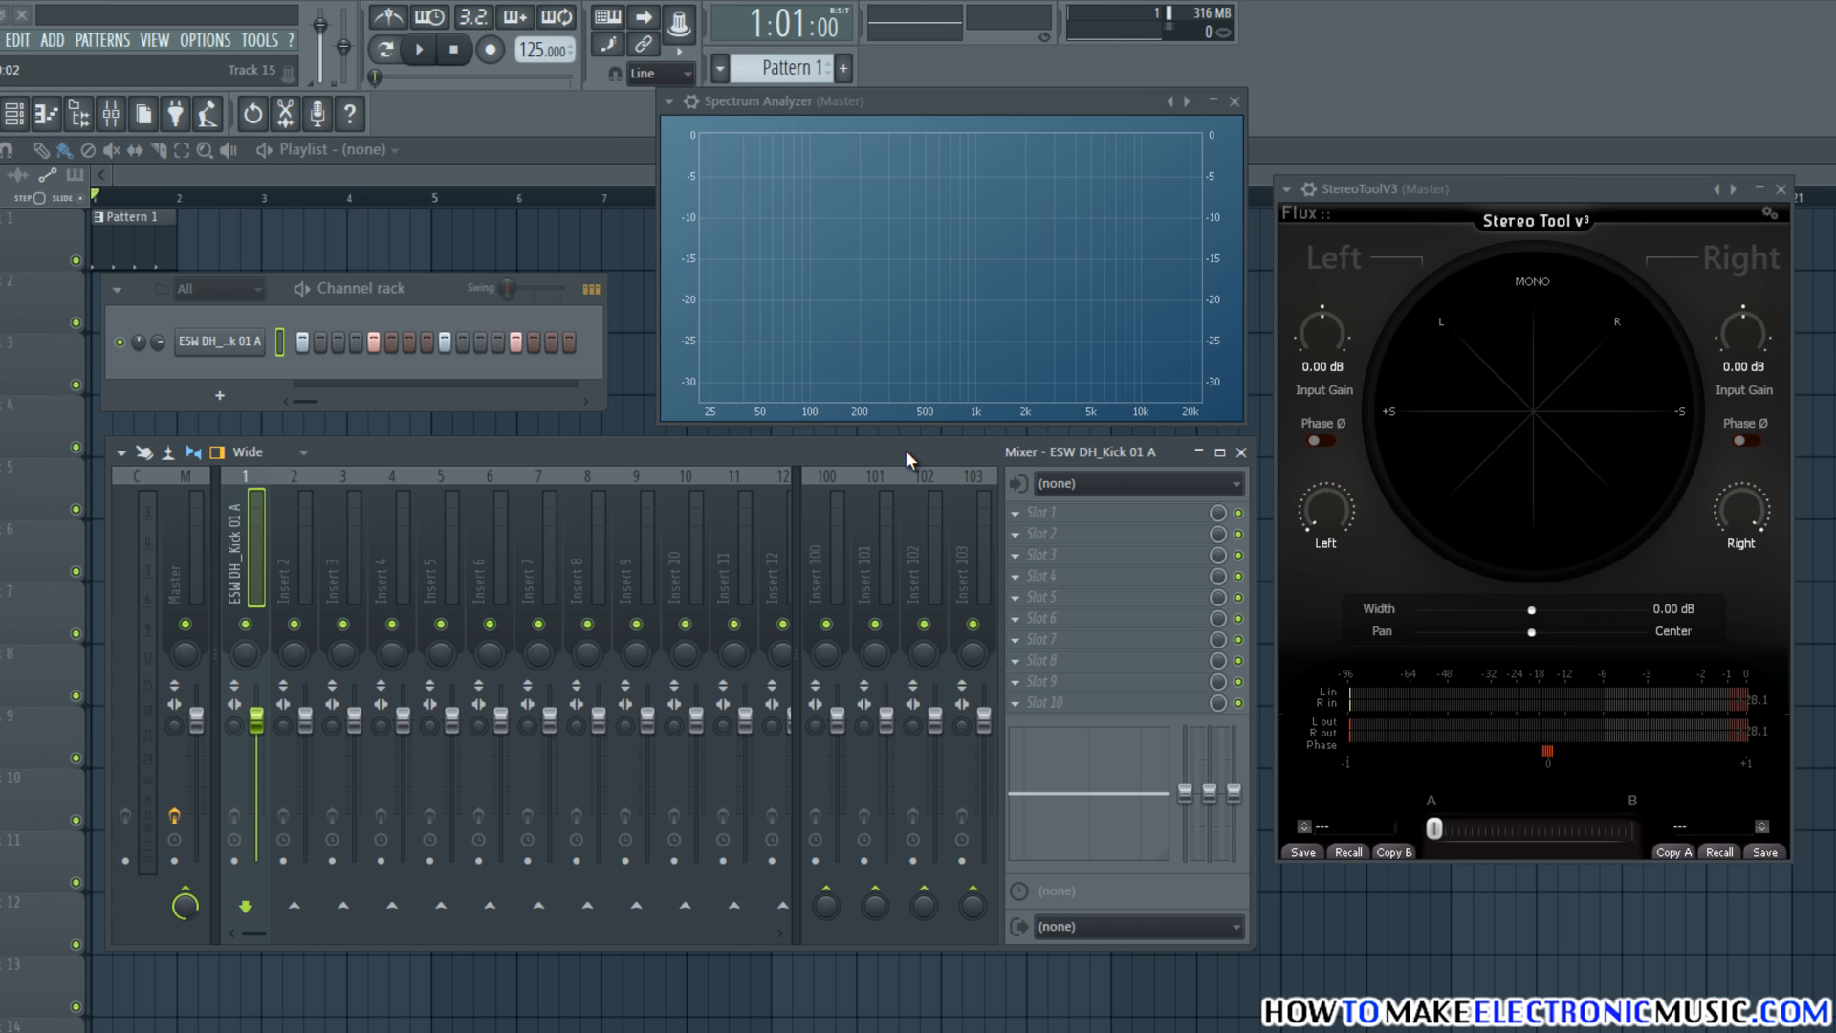
- Load Maximus in the kick track's first effect slot and set its low, mid, high and master bands to compression off
{"action": "left_click", "coordinate": [1028, 528]}
{"action": "left_click", "coordinate": [1550, 886]}
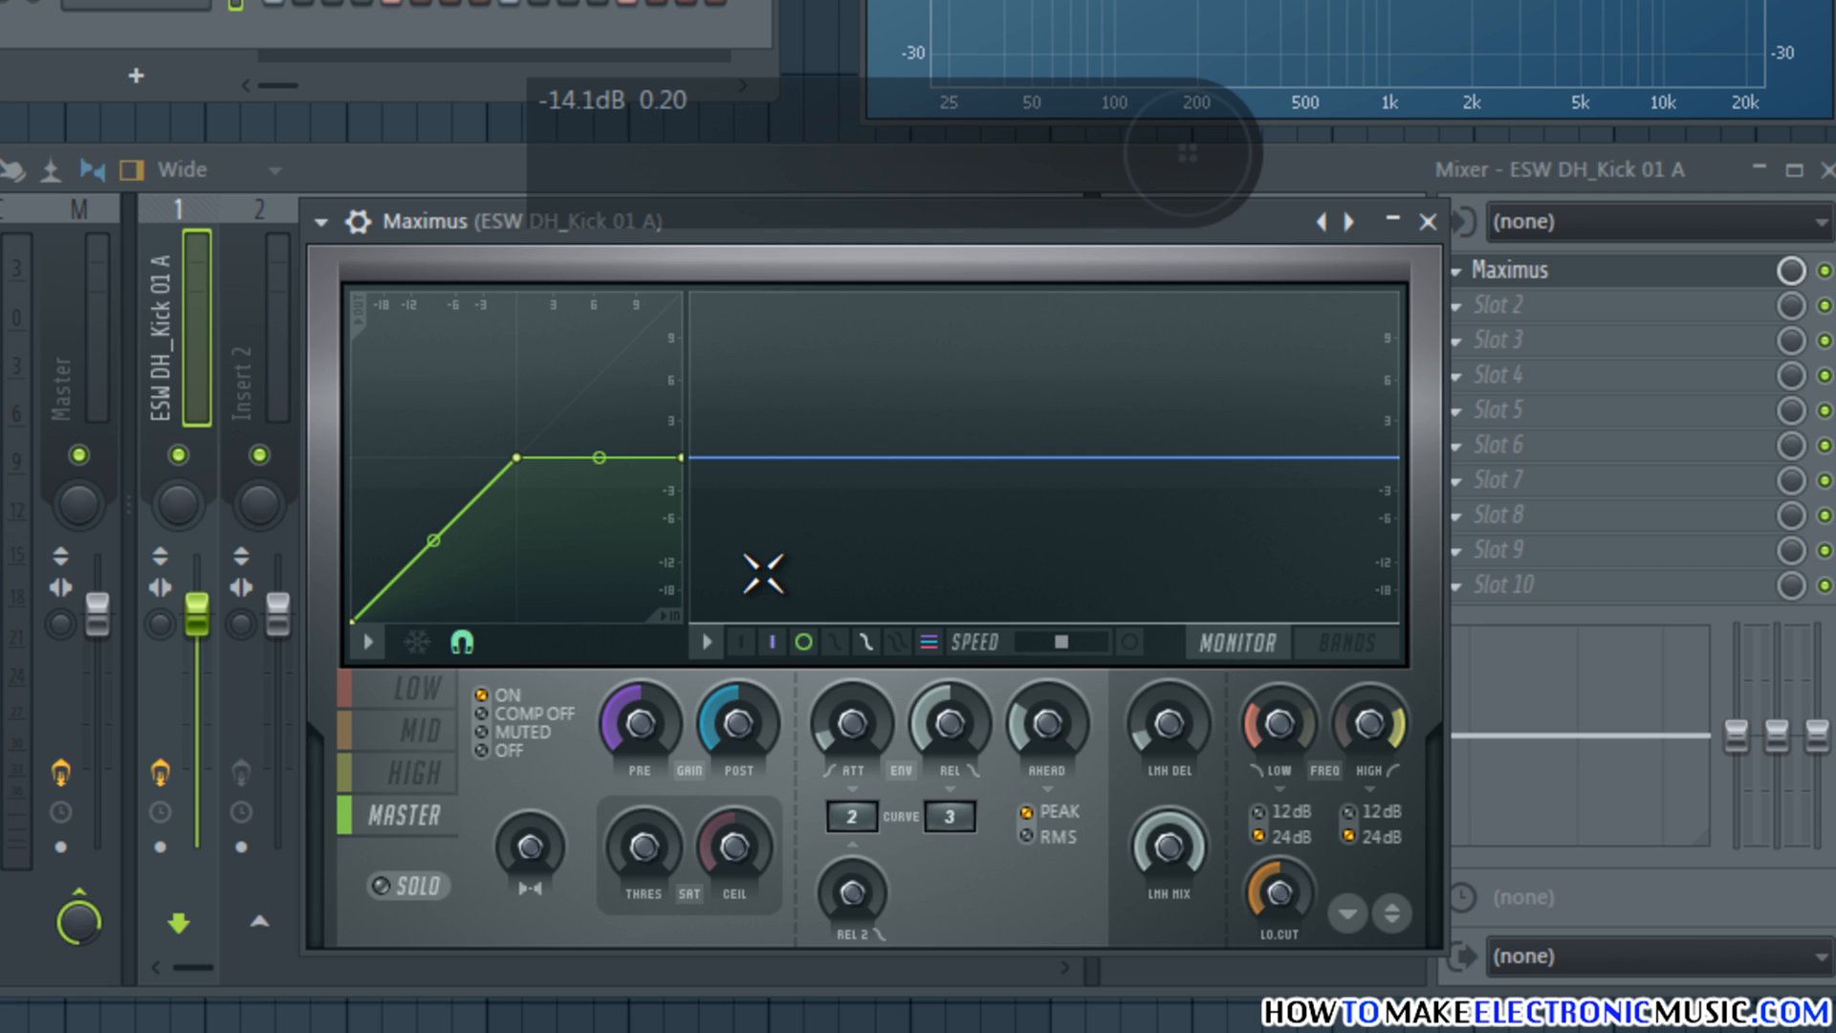
{"action": "left_click", "coordinate": [457, 693]}
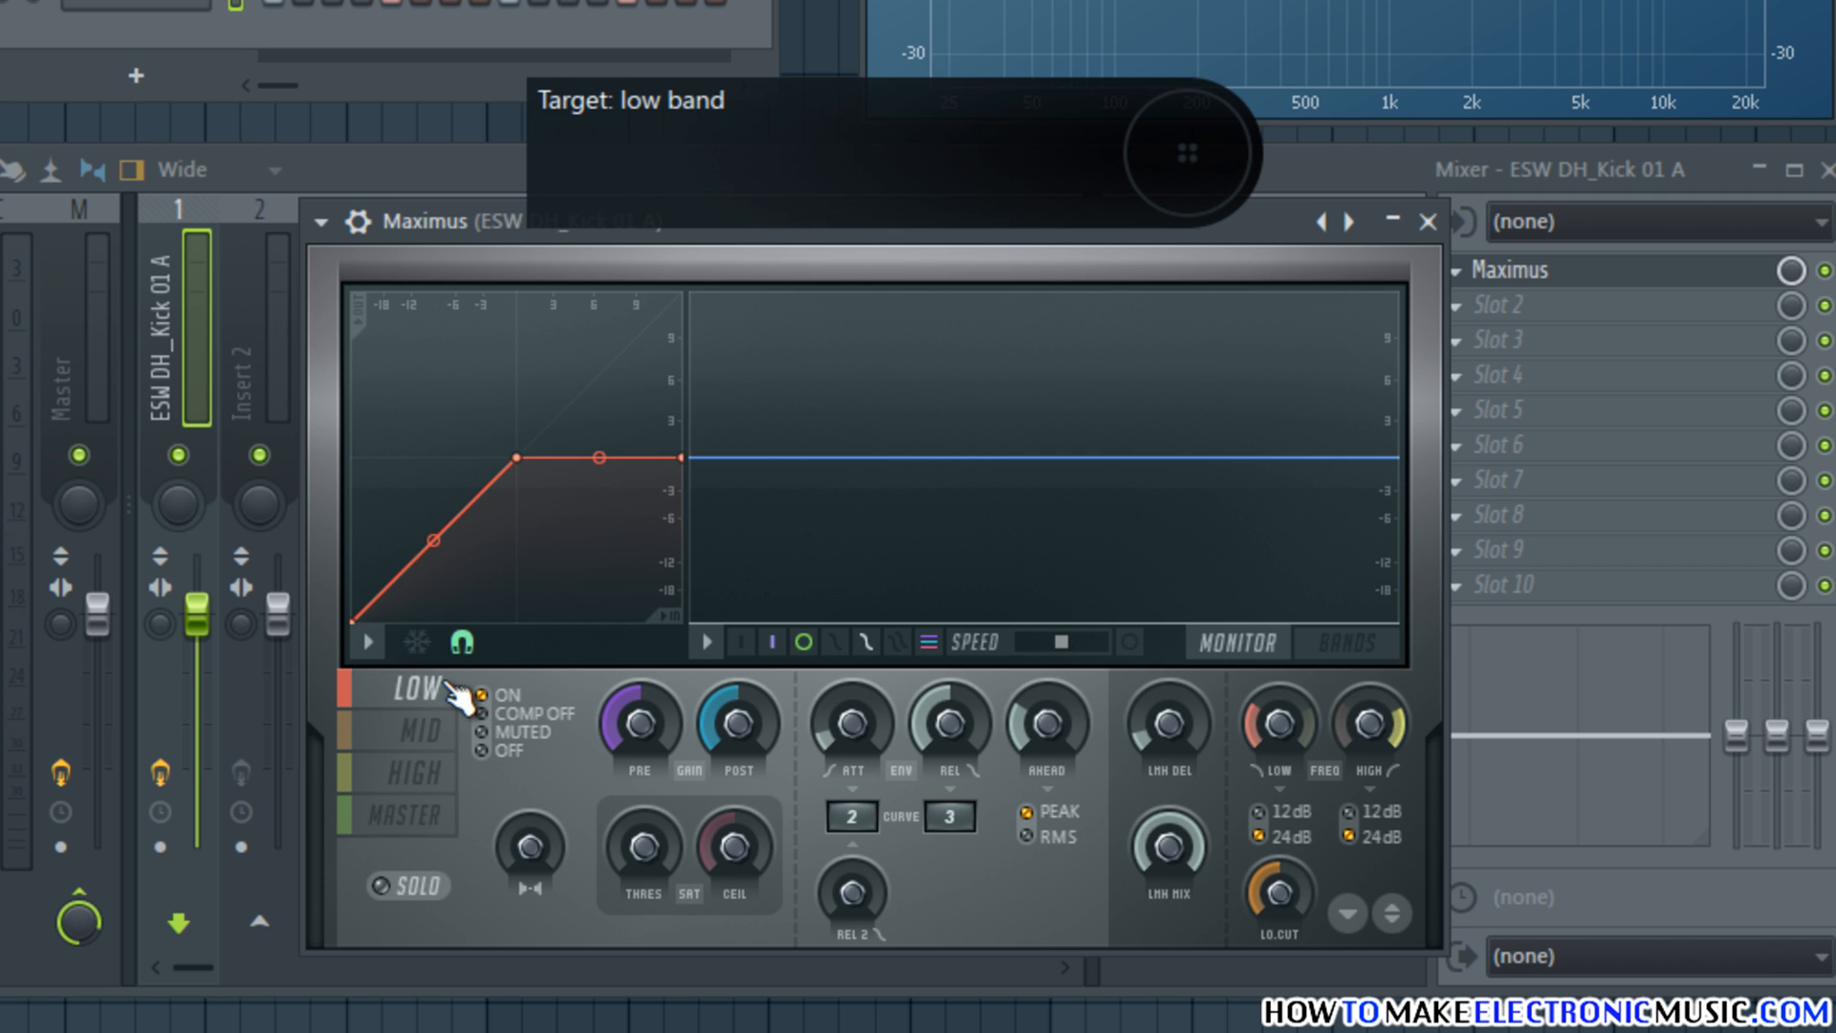
{"action": "left_click", "coordinate": [509, 715]}
{"action": "left_click", "coordinate": [435, 729]}
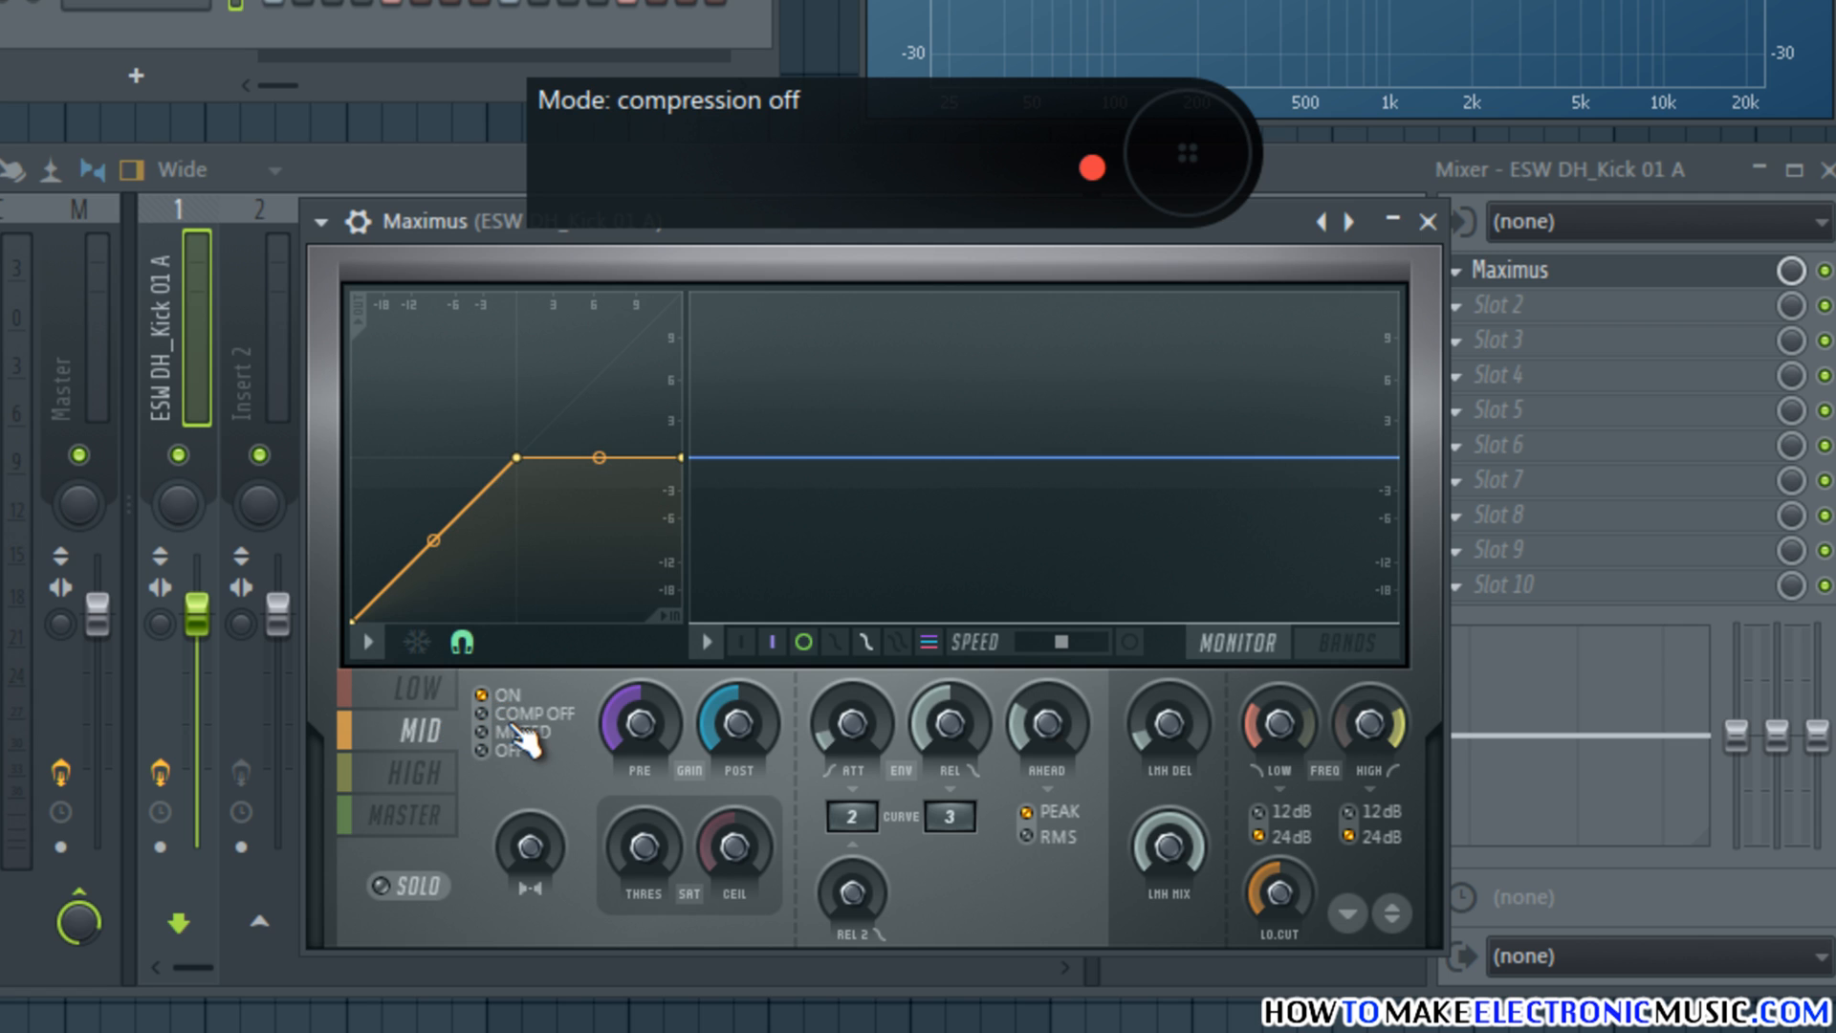
{"action": "left_click", "coordinate": [516, 716]}
{"action": "left_click", "coordinate": [430, 773]}
{"action": "left_click", "coordinate": [516, 714]}
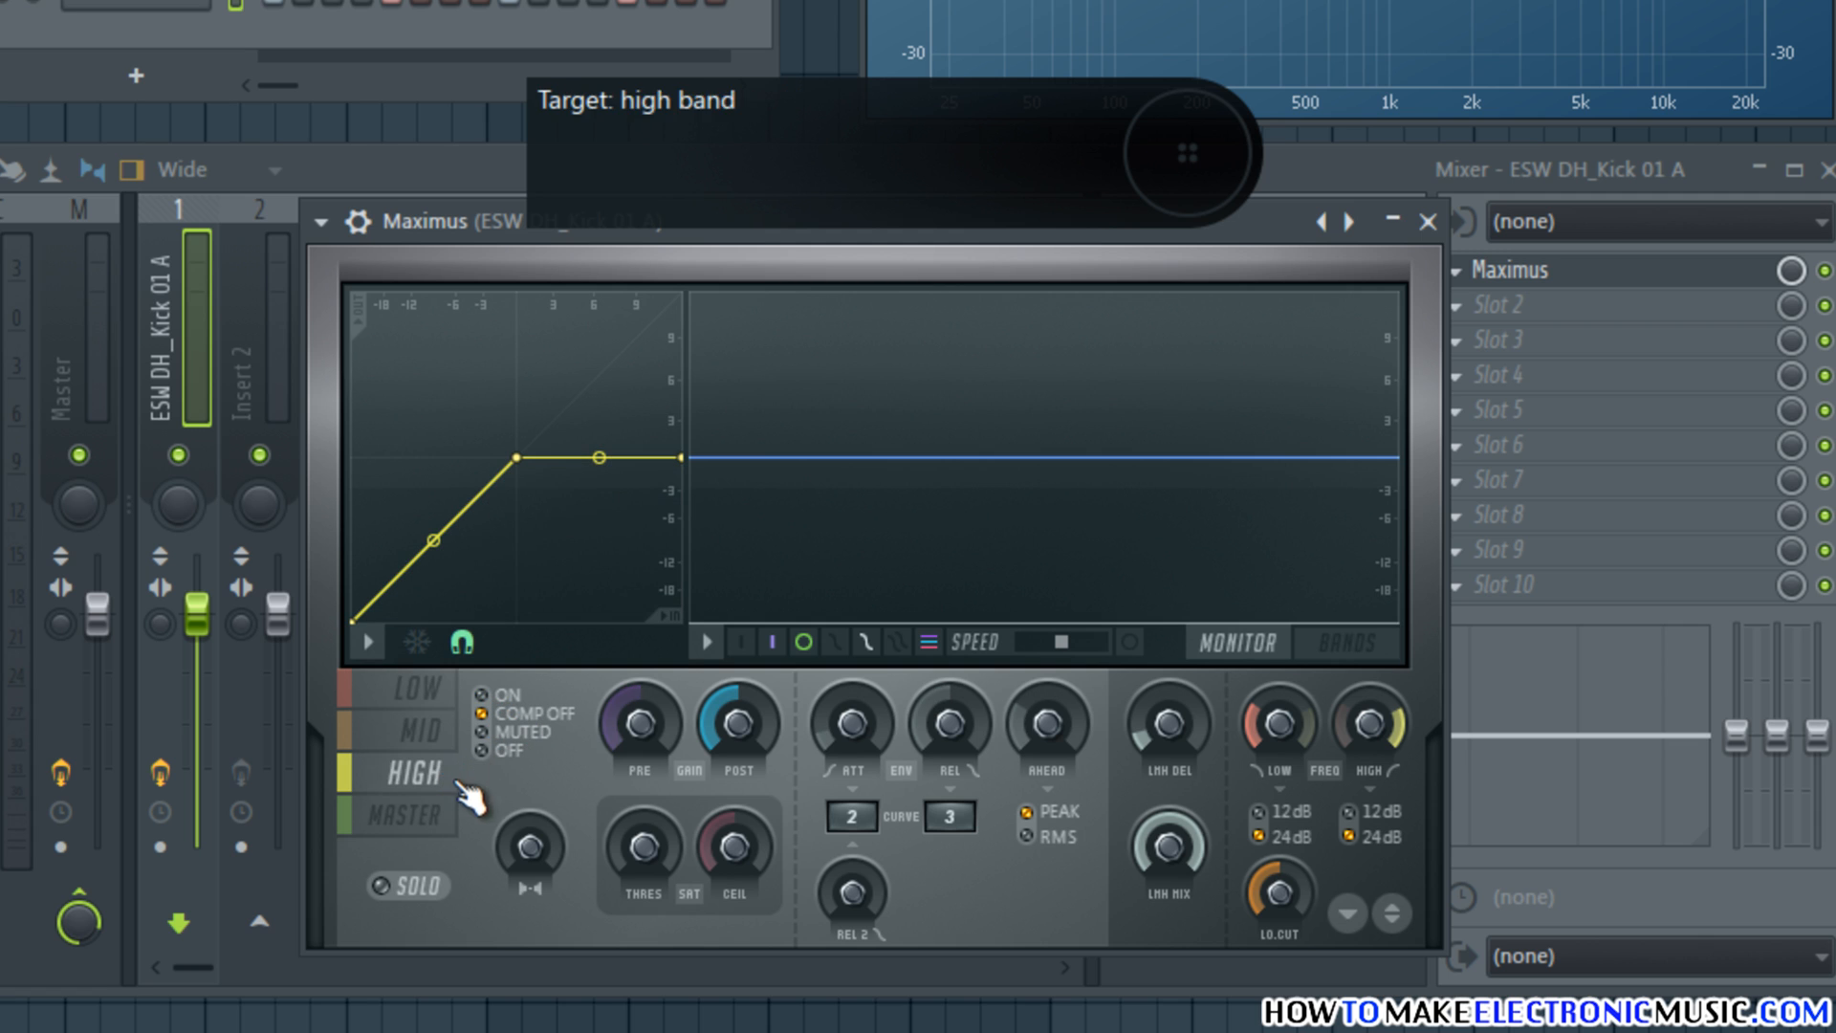
{"action": "left_click", "coordinate": [421, 814]}
{"action": "left_click", "coordinate": [490, 714]}
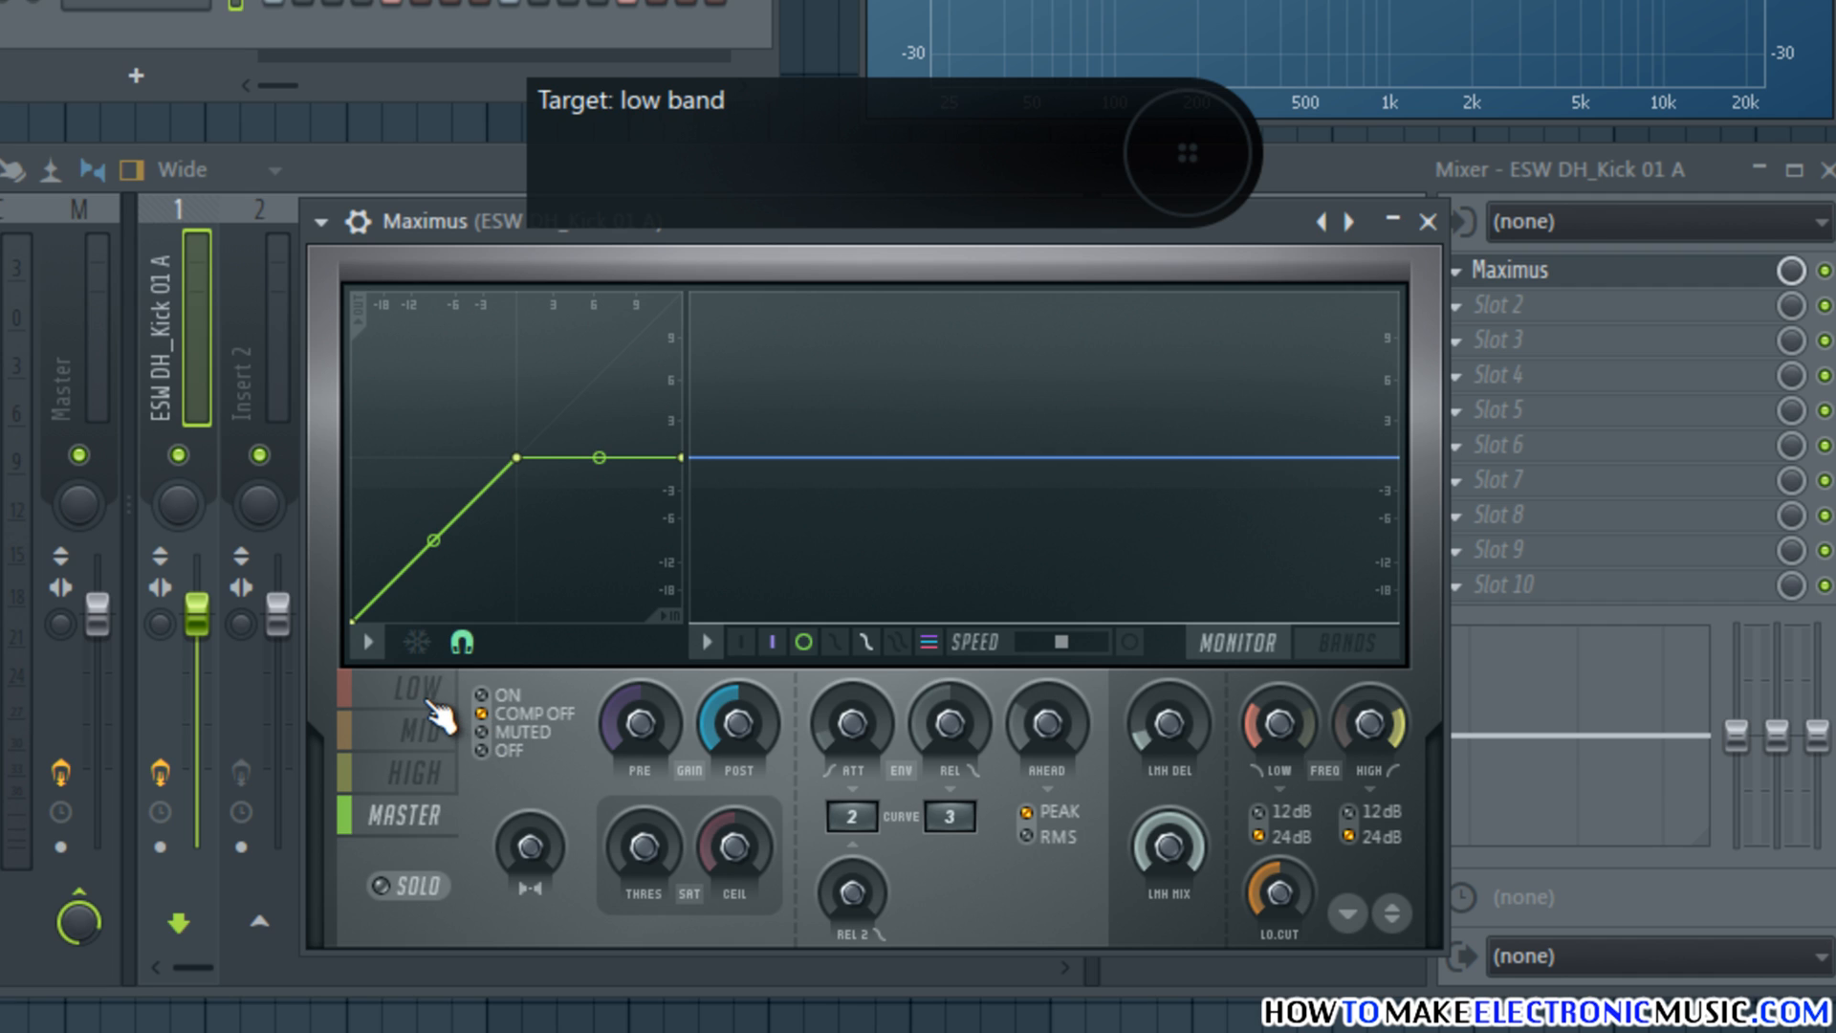
- Set Maximus's low band to fully merged stereo separation and reduce the LMH lookahead delay to zero
{"action": "left_click", "coordinate": [426, 696]}
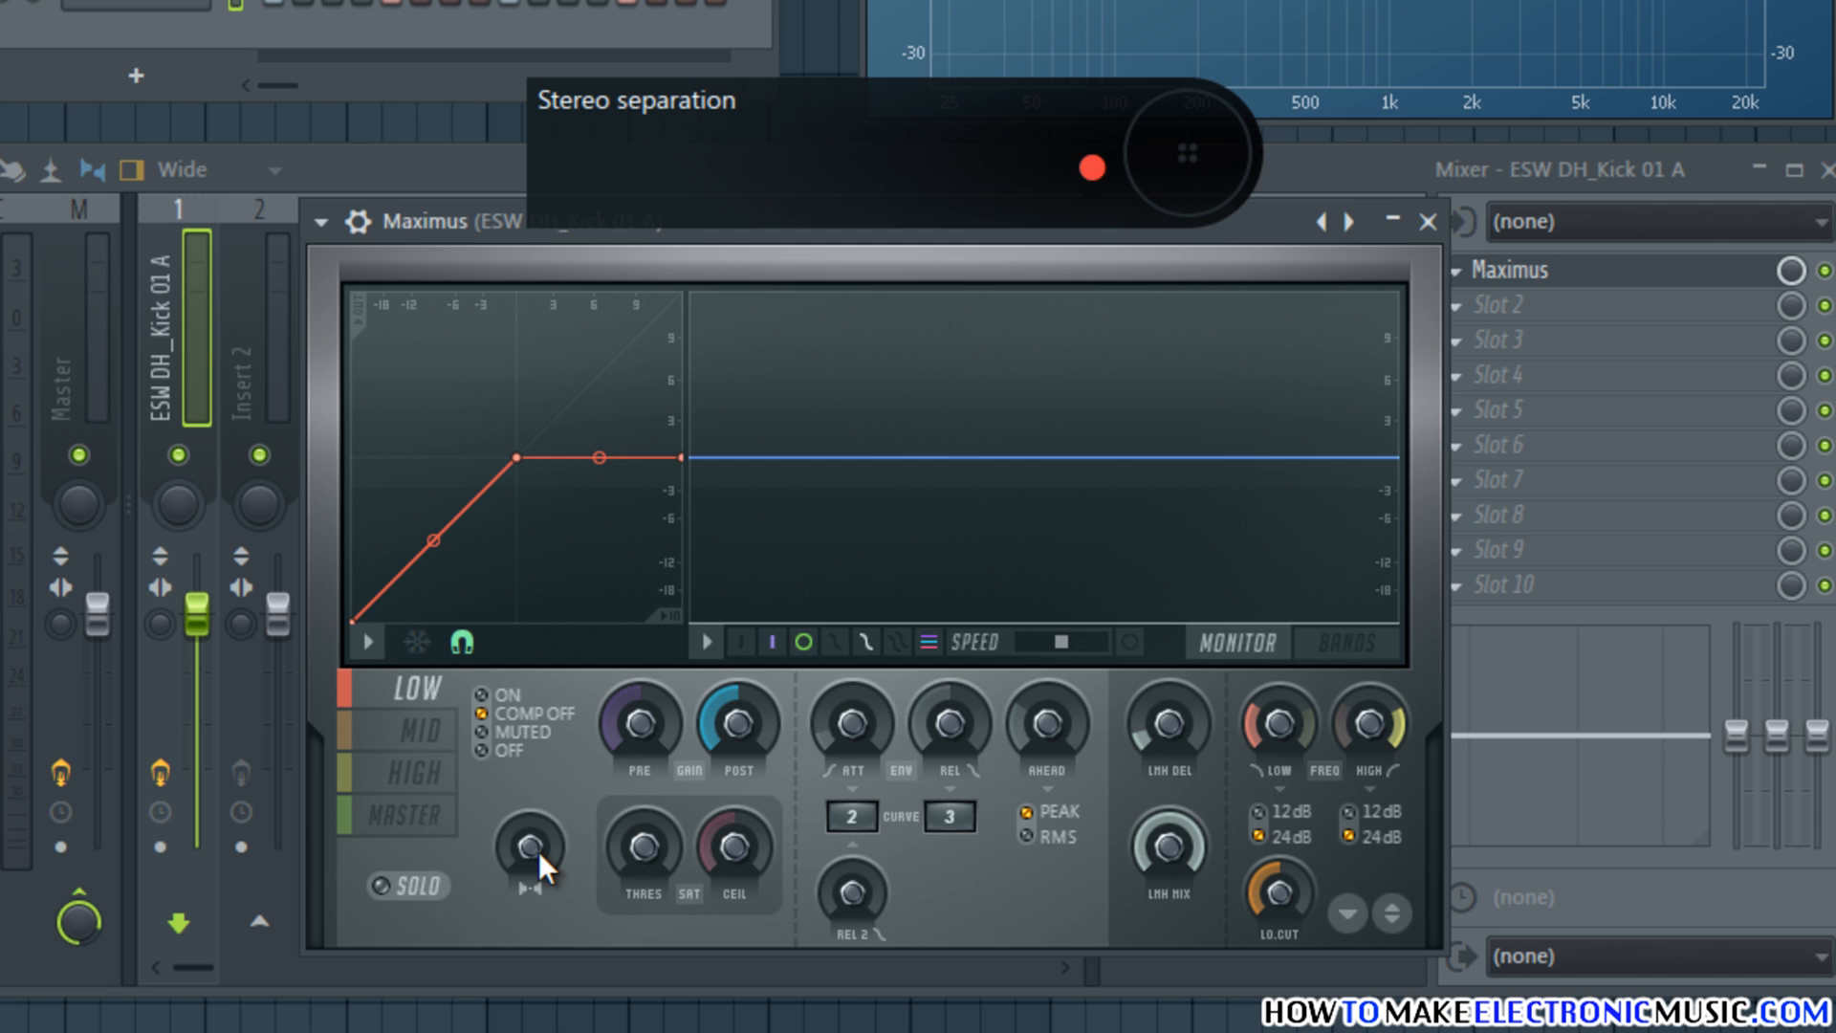
{"action": "left_click_drag", "start_coordinate": [537, 851], "coordinate": [549, 308]}
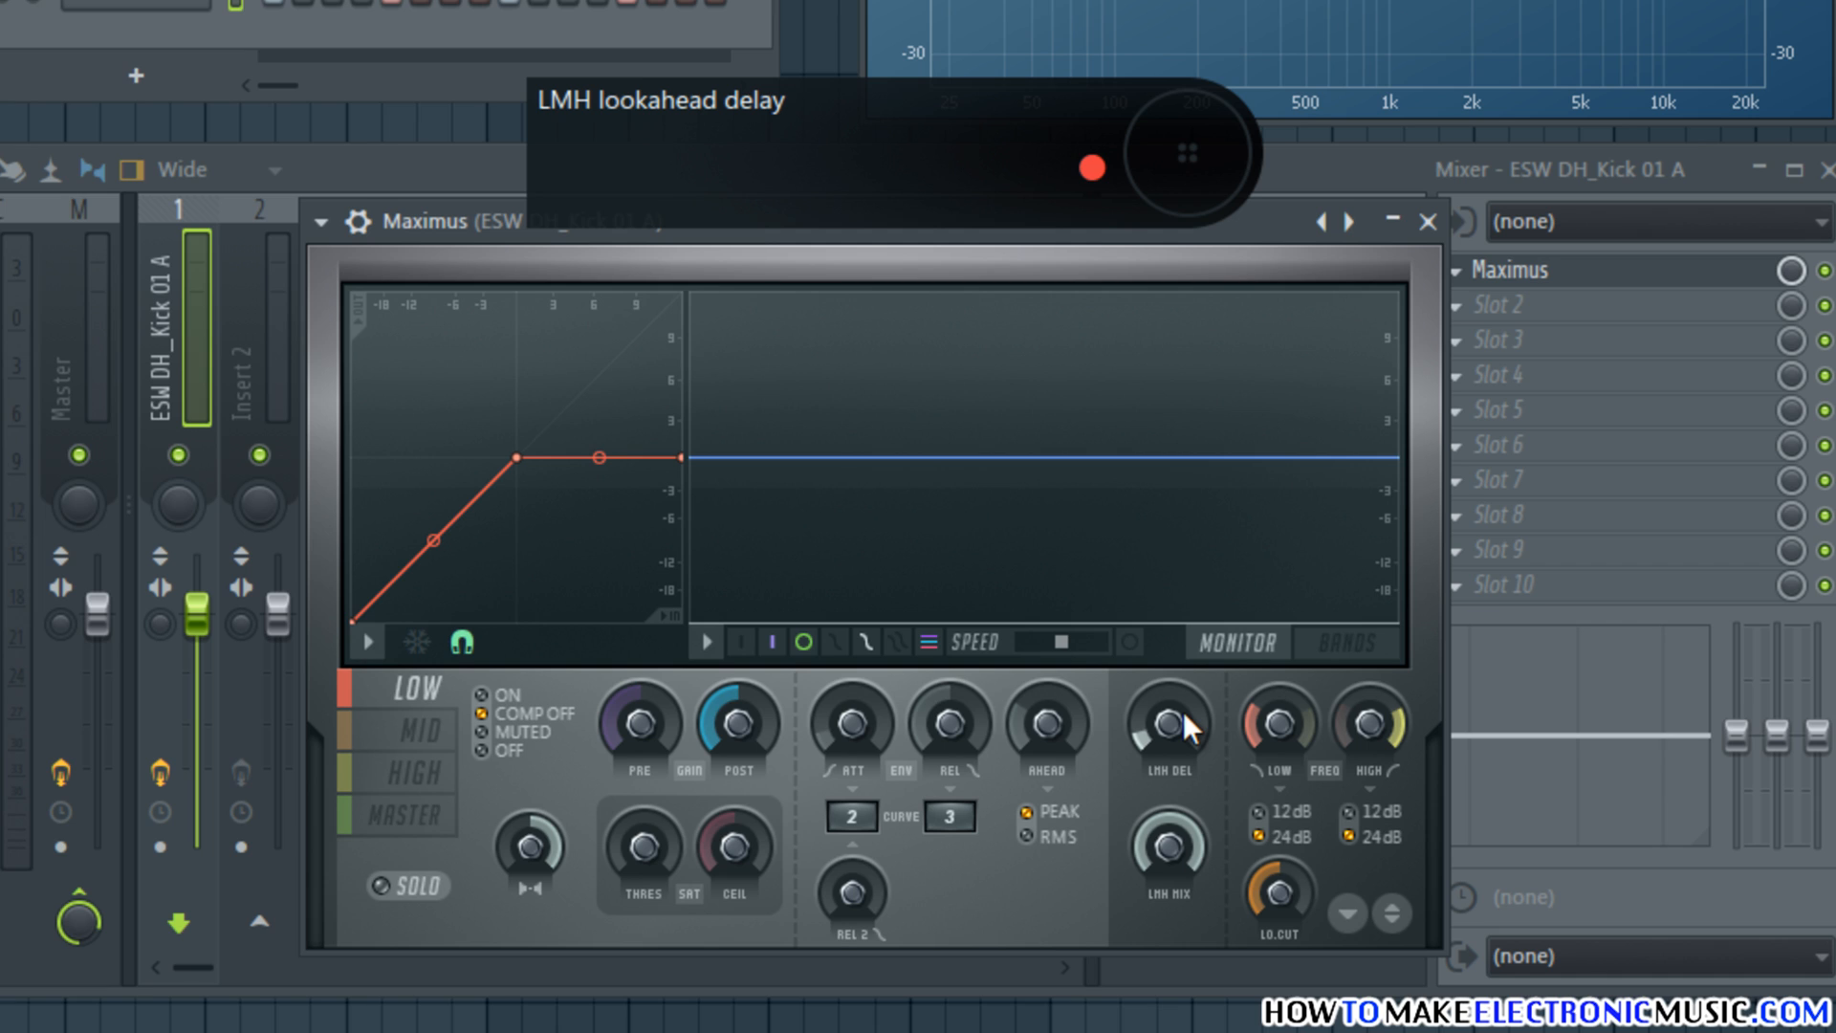
{"action": "left_click_drag", "start_coordinate": [1186, 719], "coordinate": [1186, 756]}
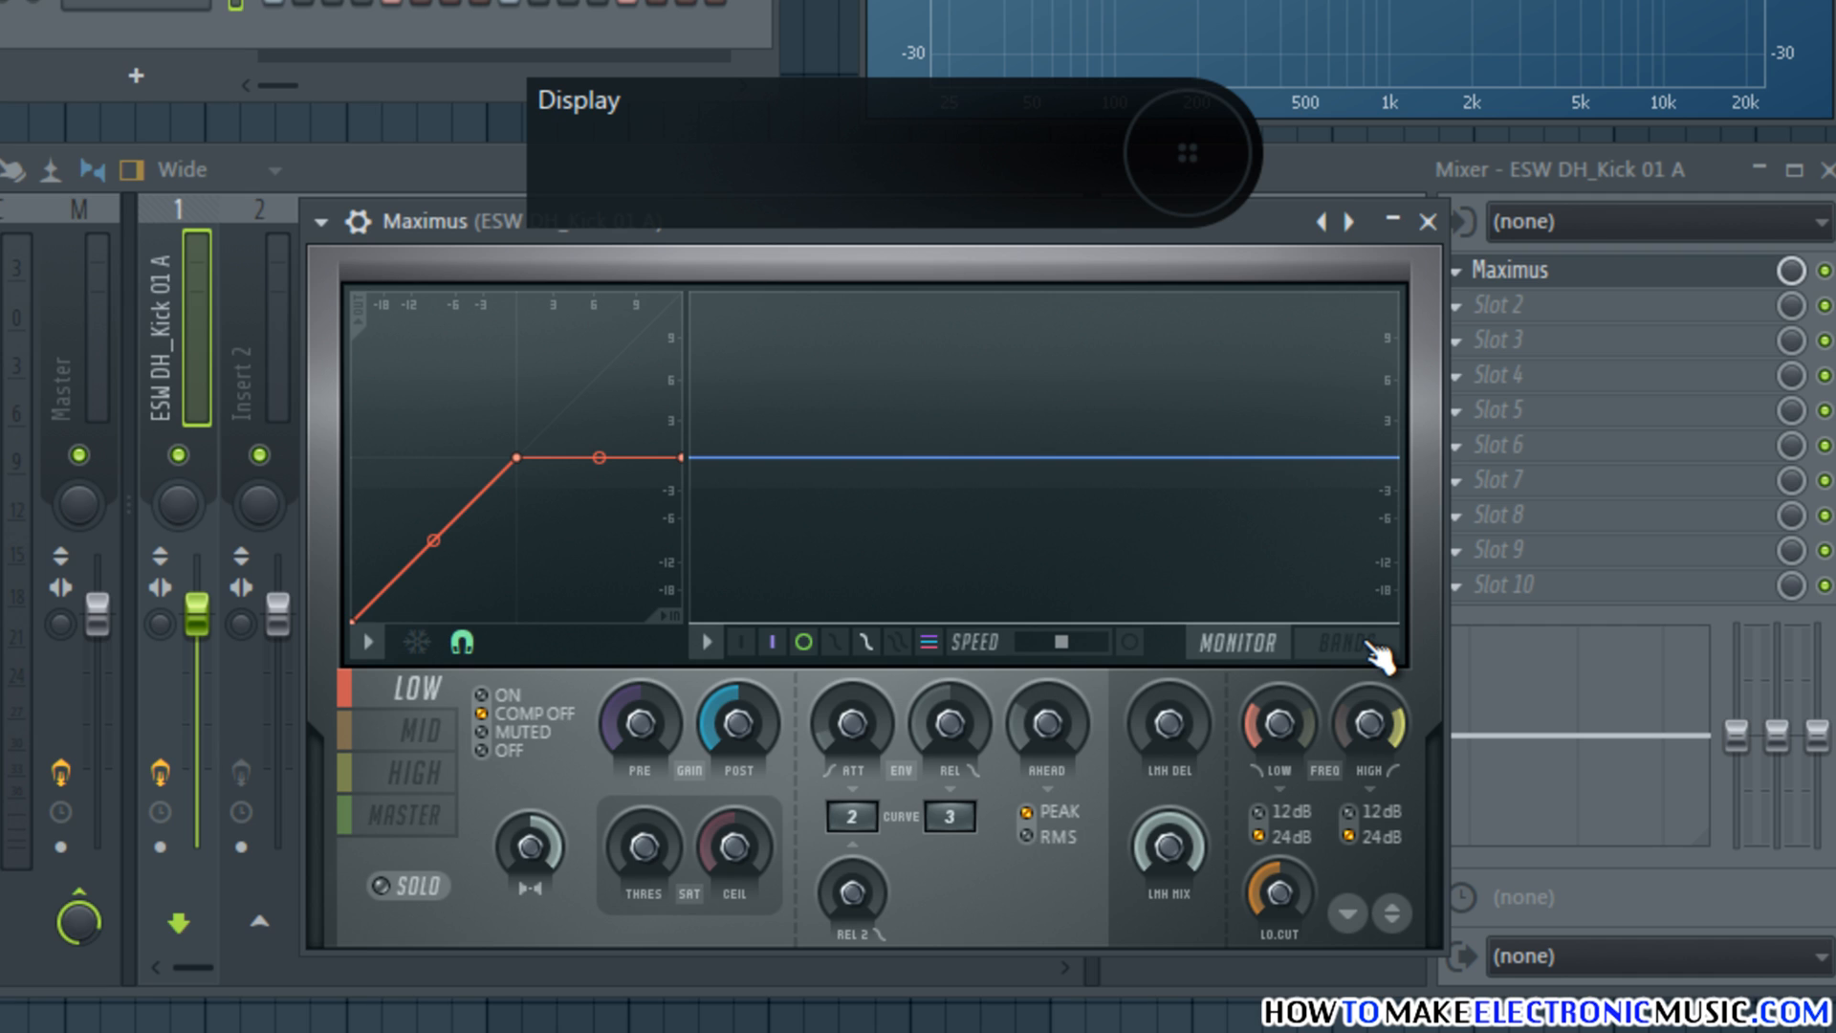
- Show the frequency bands and lower the low band frequency to below 100 Hz while the kick plays
{"action": "left_click", "coordinate": [1348, 643]}
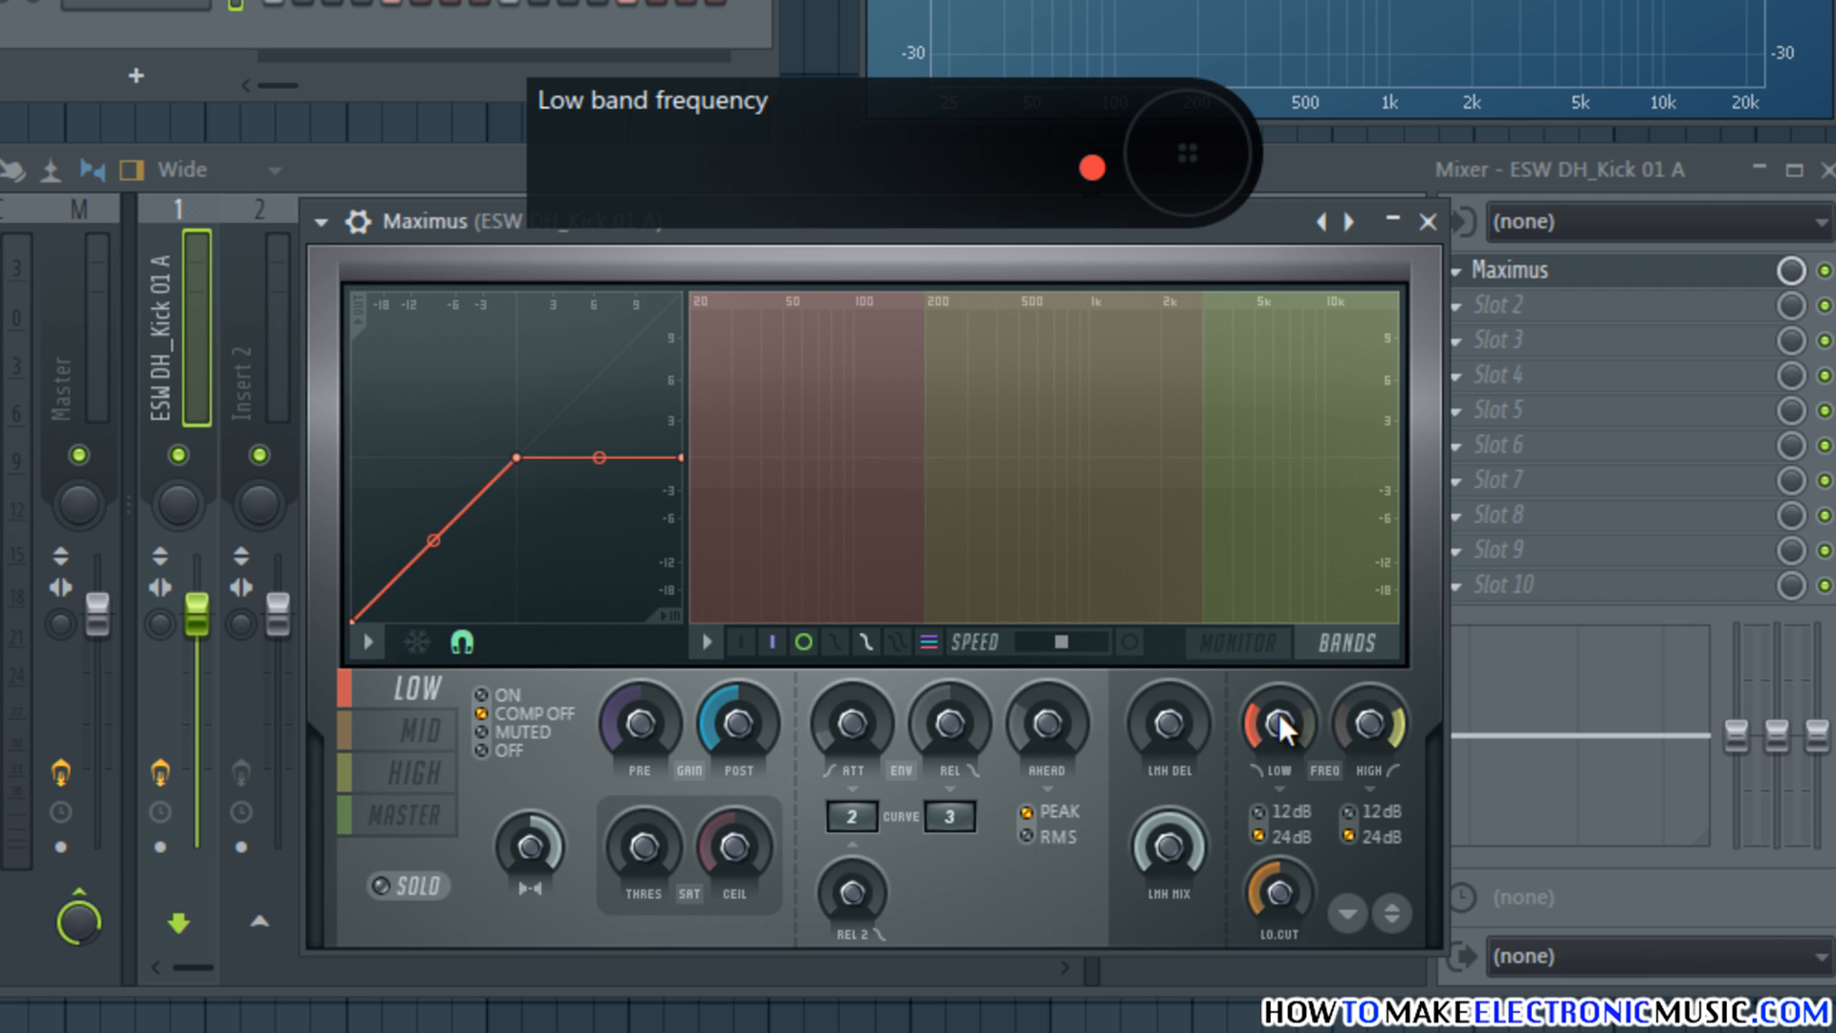
{"action": "key", "text": "space"}
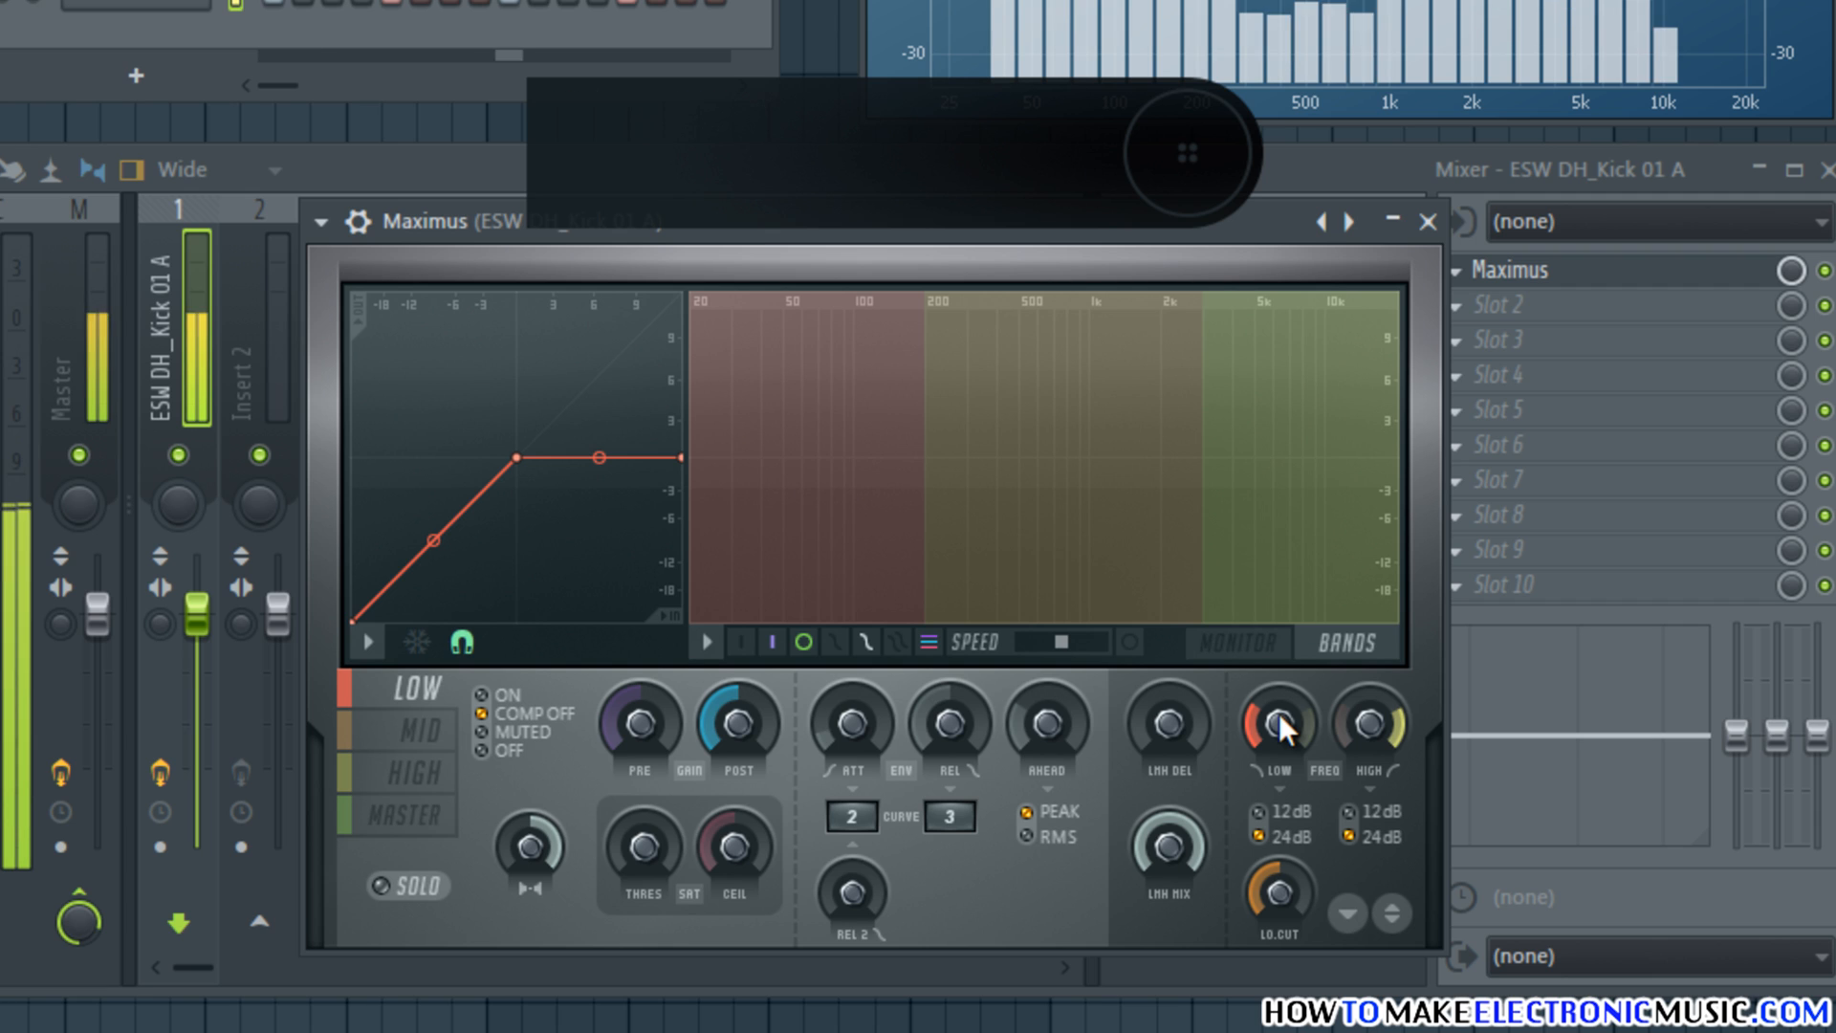
{"action": "left_click_drag", "start_coordinate": [1278, 713], "coordinate": [1281, 851]}
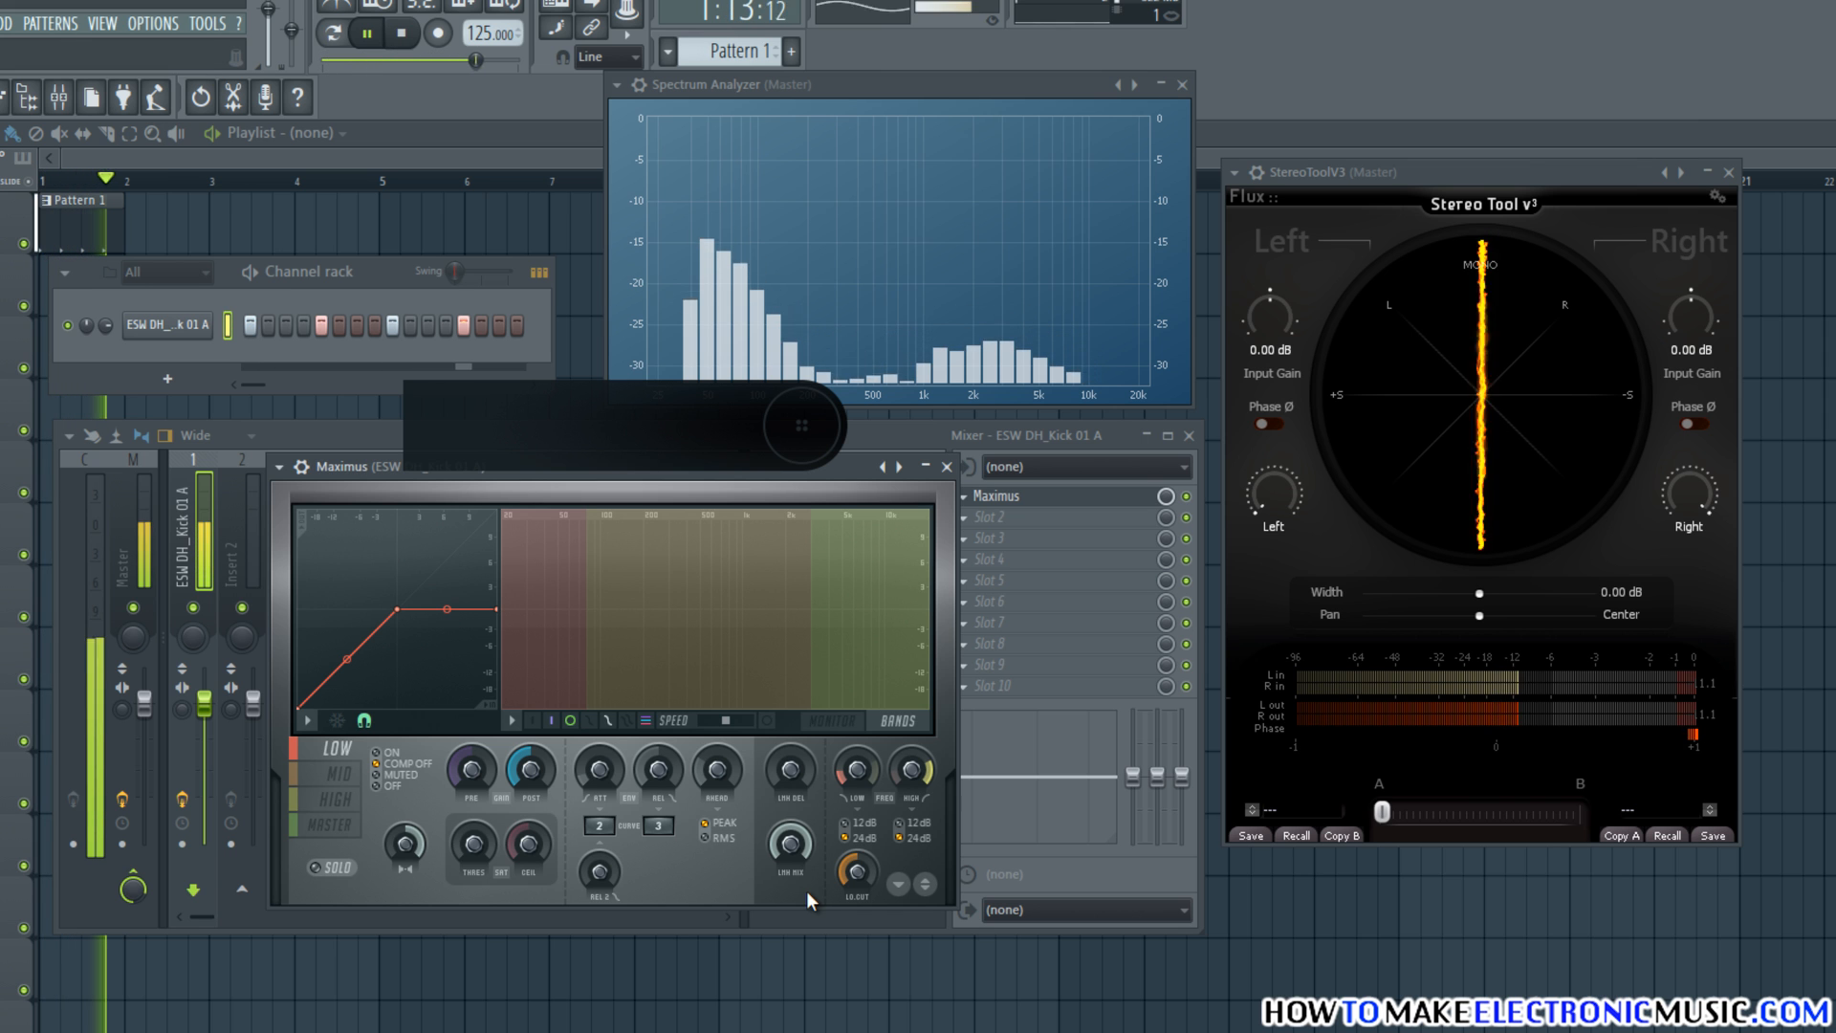
{"action": "key", "text": "space"}
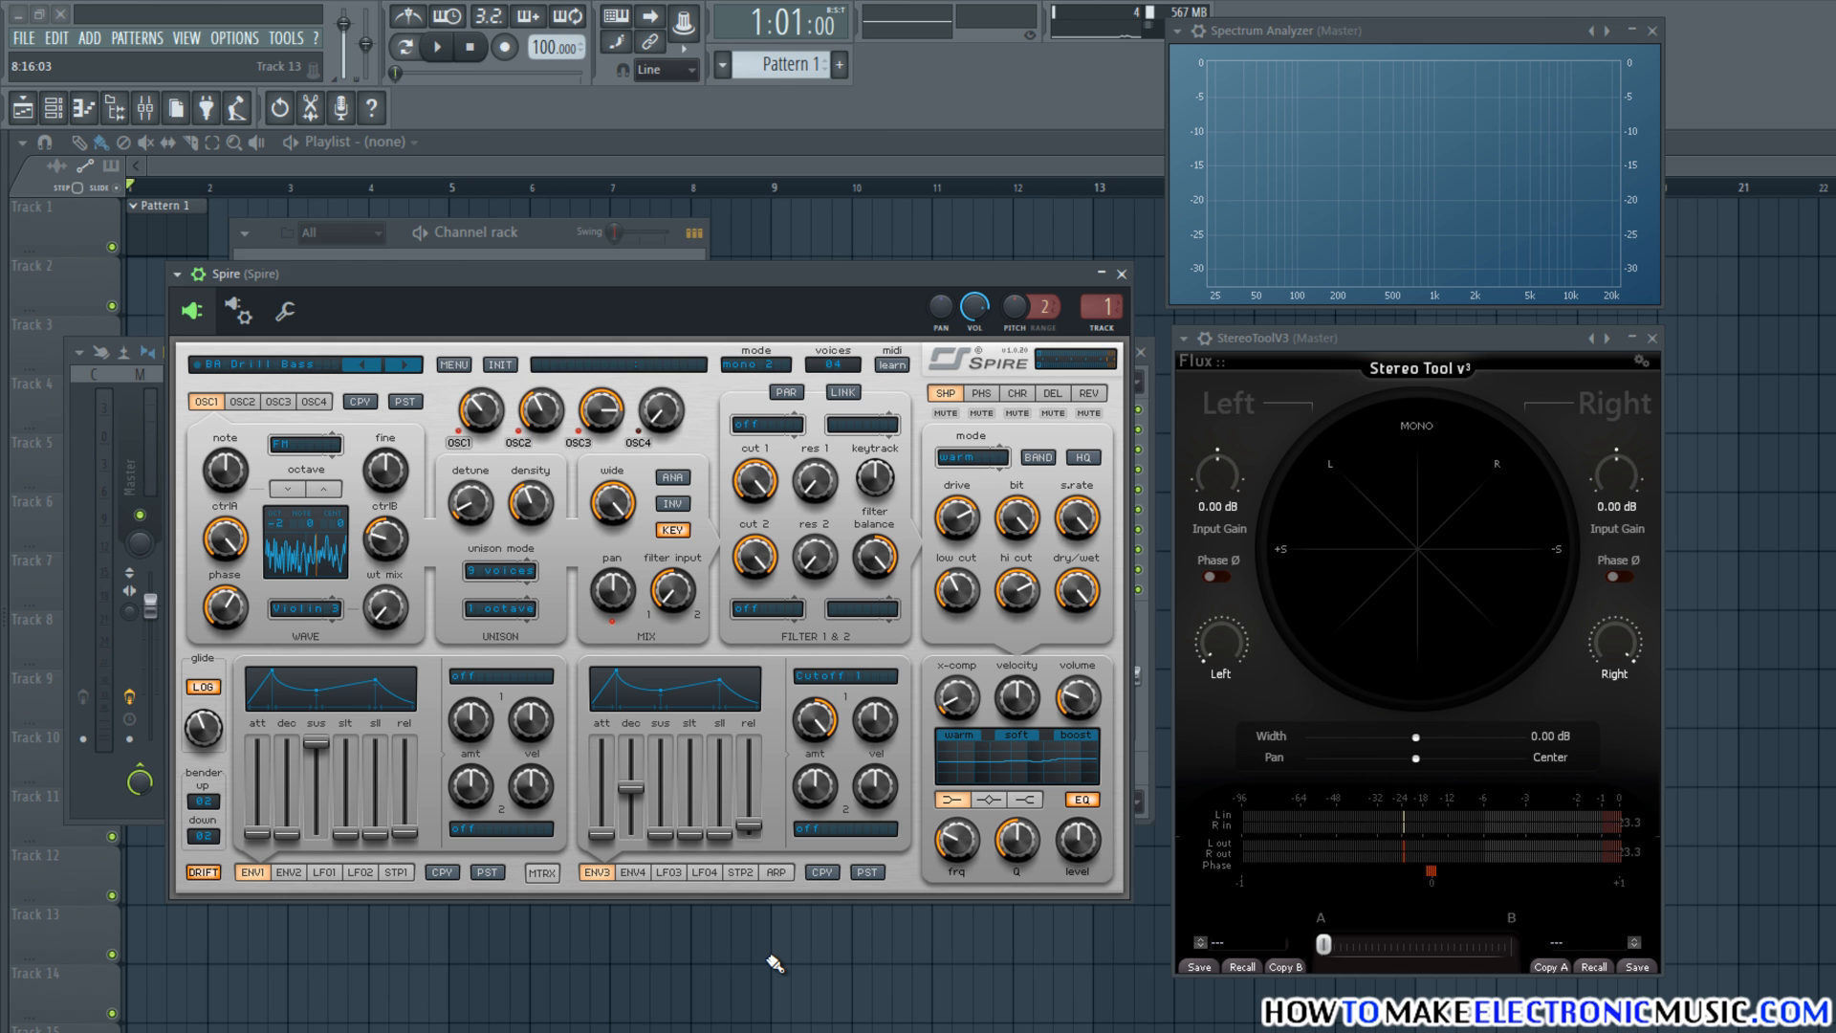
- Load Maximus in the first effect slot of the Spire mixer track
{"action": "key", "text": "F9"}
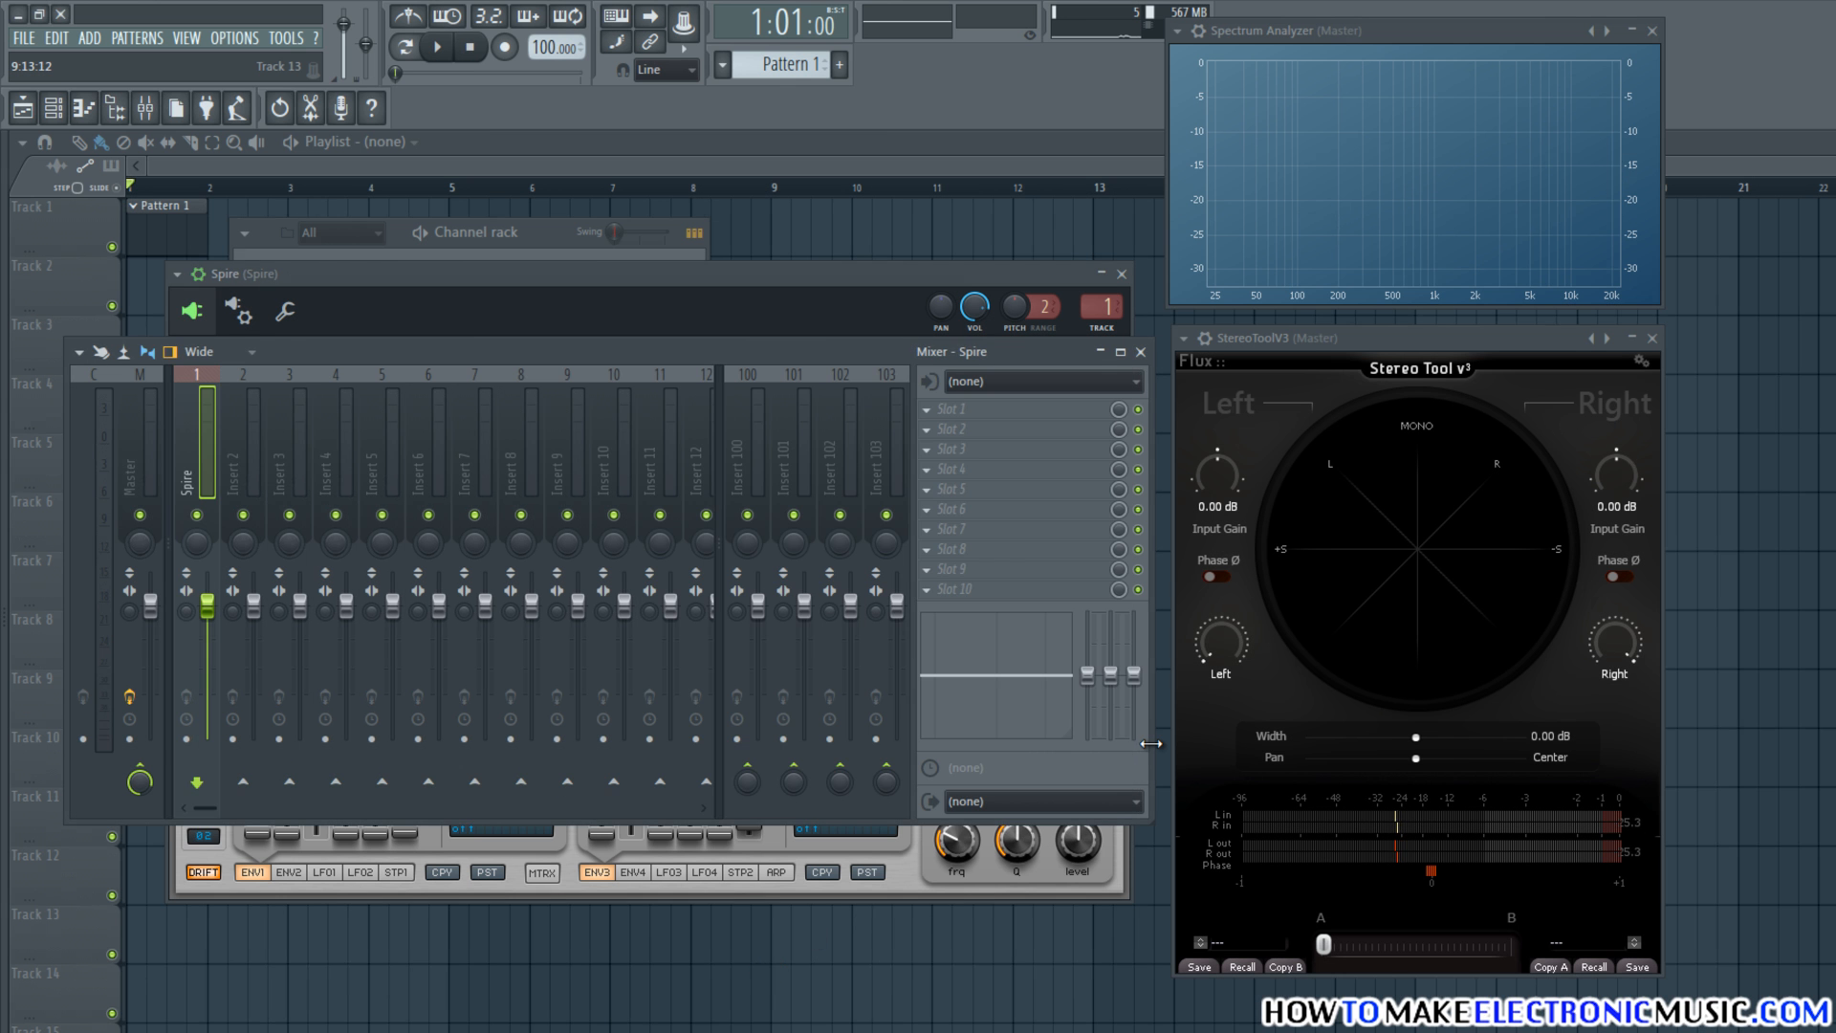
{"action": "left_click", "coordinate": [925, 407]}
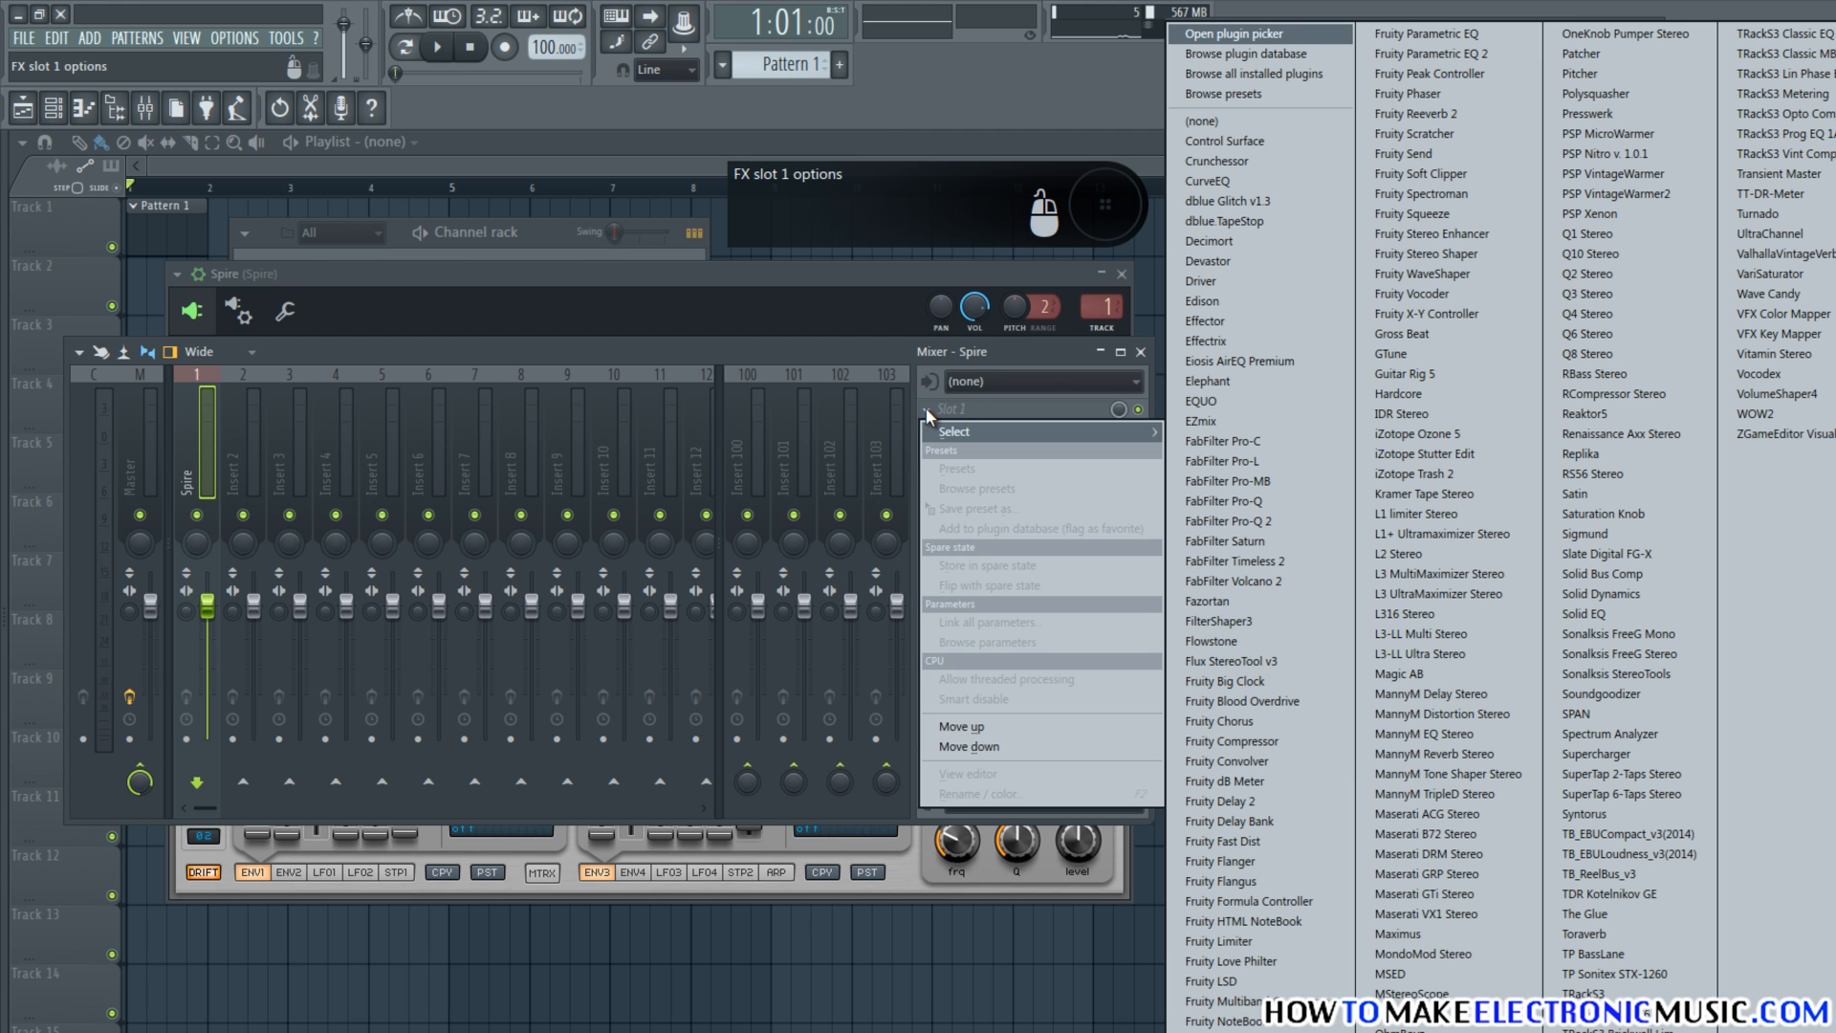
{"action": "left_click", "coordinate": [1414, 937]}
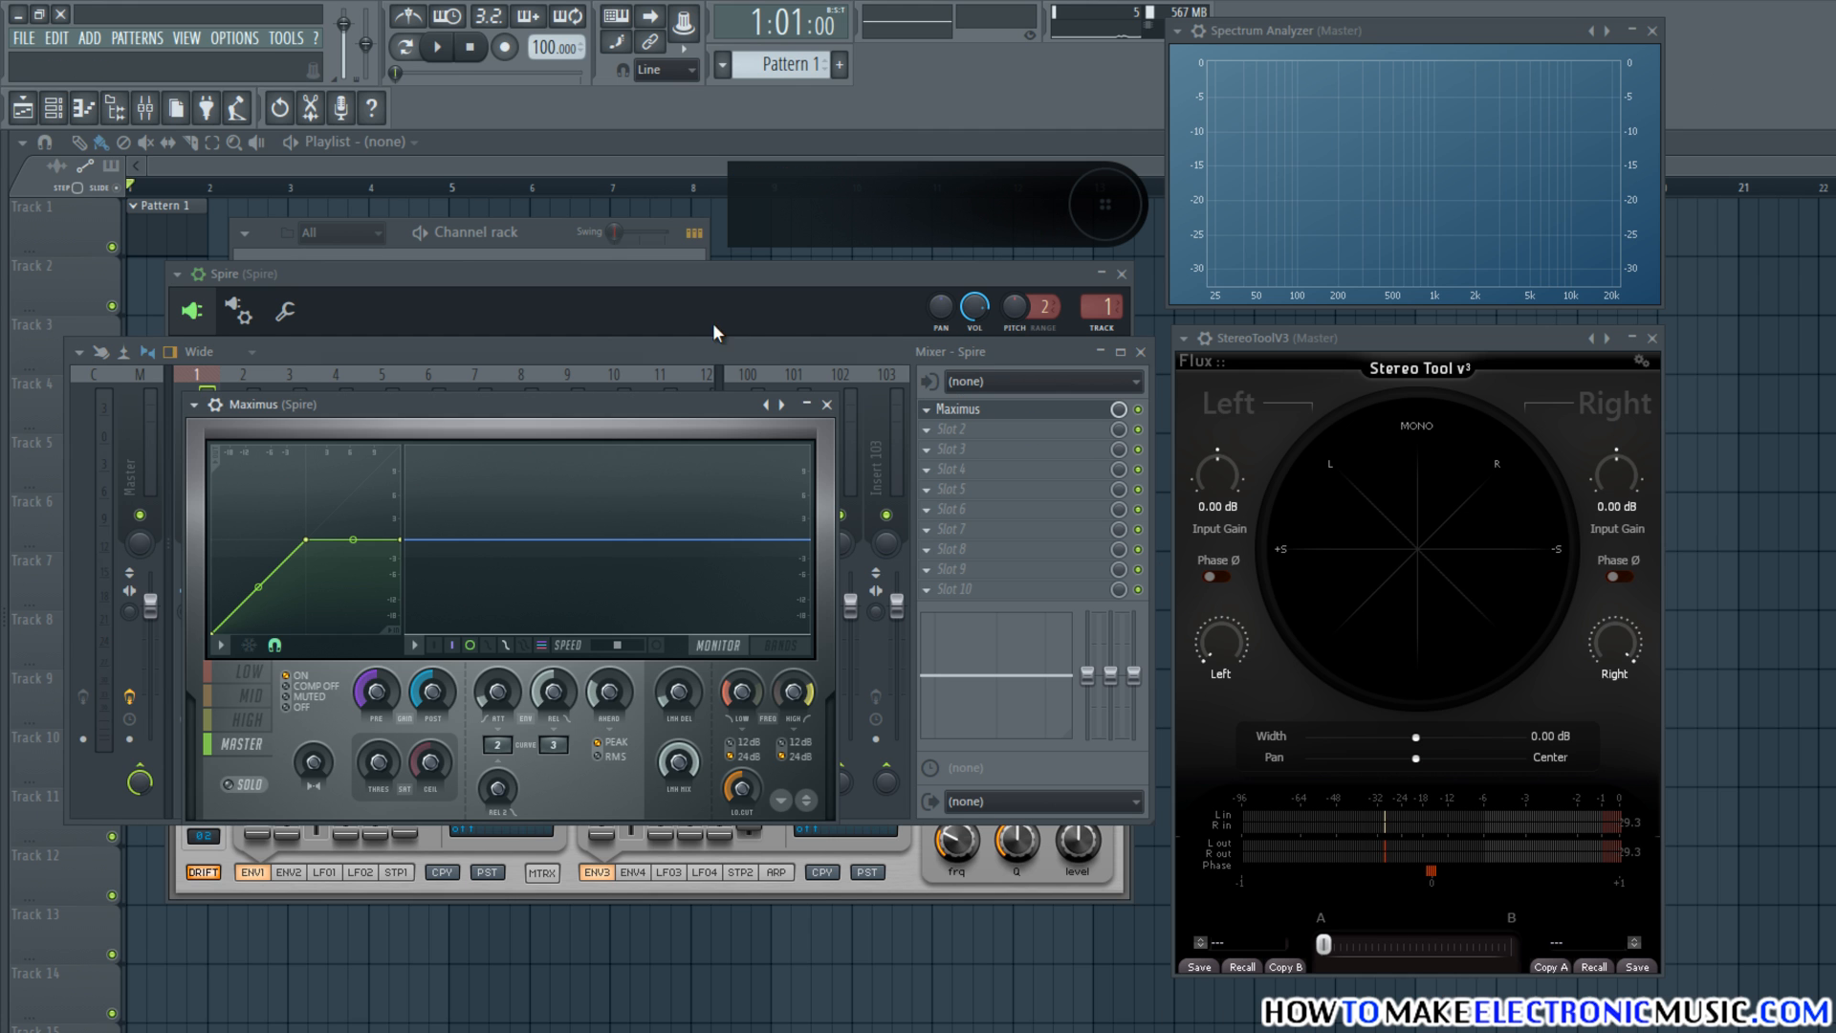
{"action": "left_click_drag", "start_coordinate": [728, 407], "coordinate": [750, 386]}
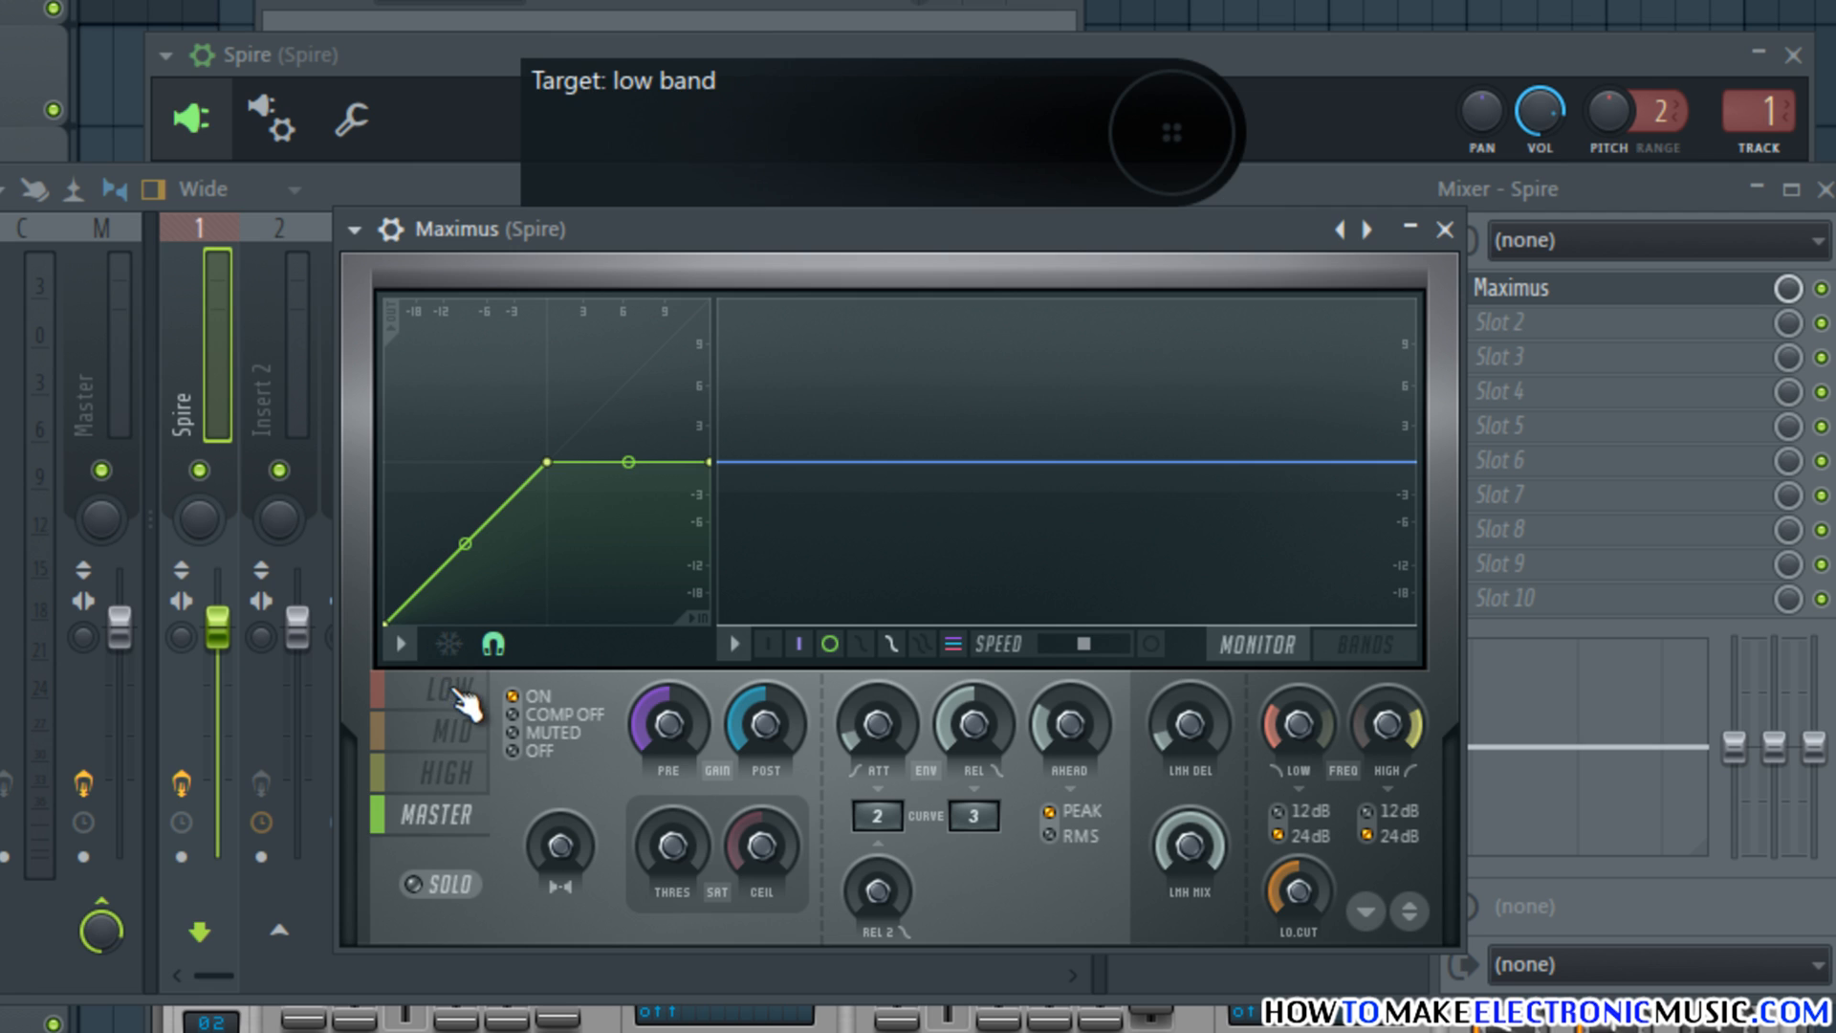
- Set the low, mid, high and master bands of the Spire track's Maximus to compression off
{"action": "left_click", "coordinate": [454, 690]}
{"action": "left_click", "coordinate": [535, 720]}
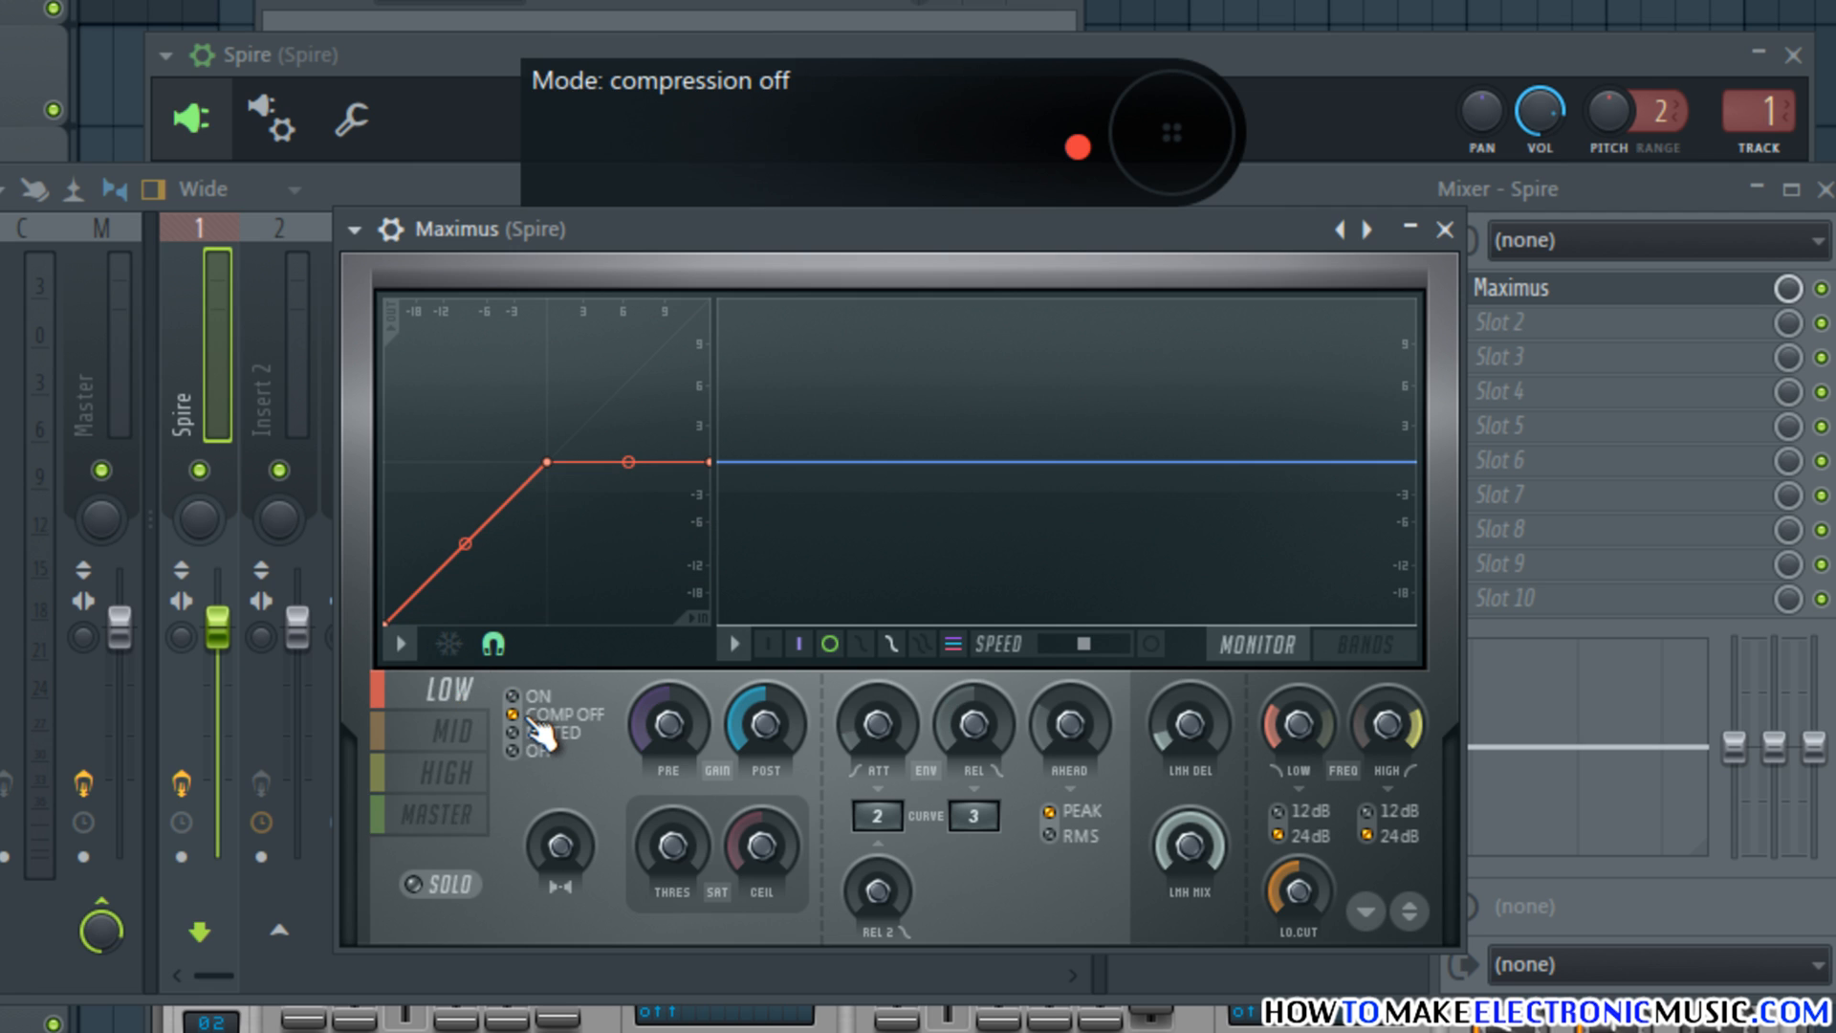
{"action": "left_click", "coordinate": [473, 724]}
{"action": "left_click", "coordinate": [548, 721]}
{"action": "left_click", "coordinate": [488, 765]}
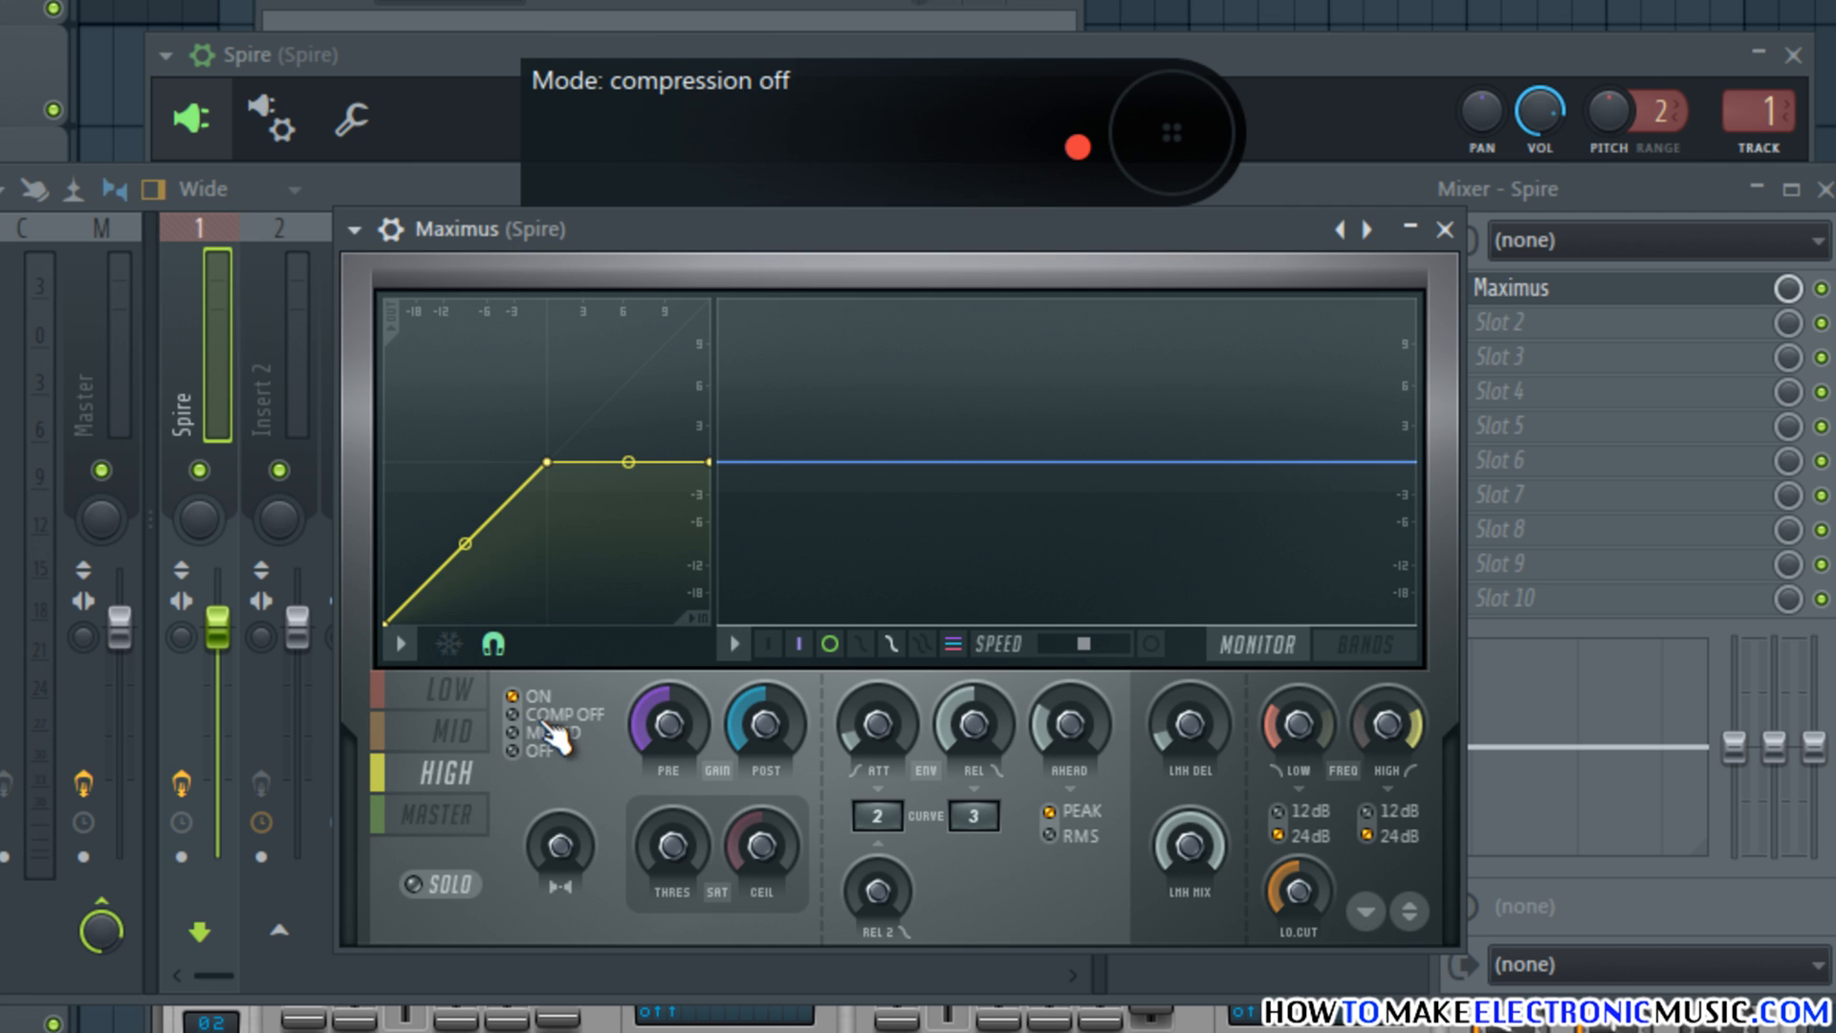
{"action": "left_click", "coordinate": [550, 722]}
{"action": "left_click", "coordinate": [476, 812]}
{"action": "left_click", "coordinate": [557, 722]}
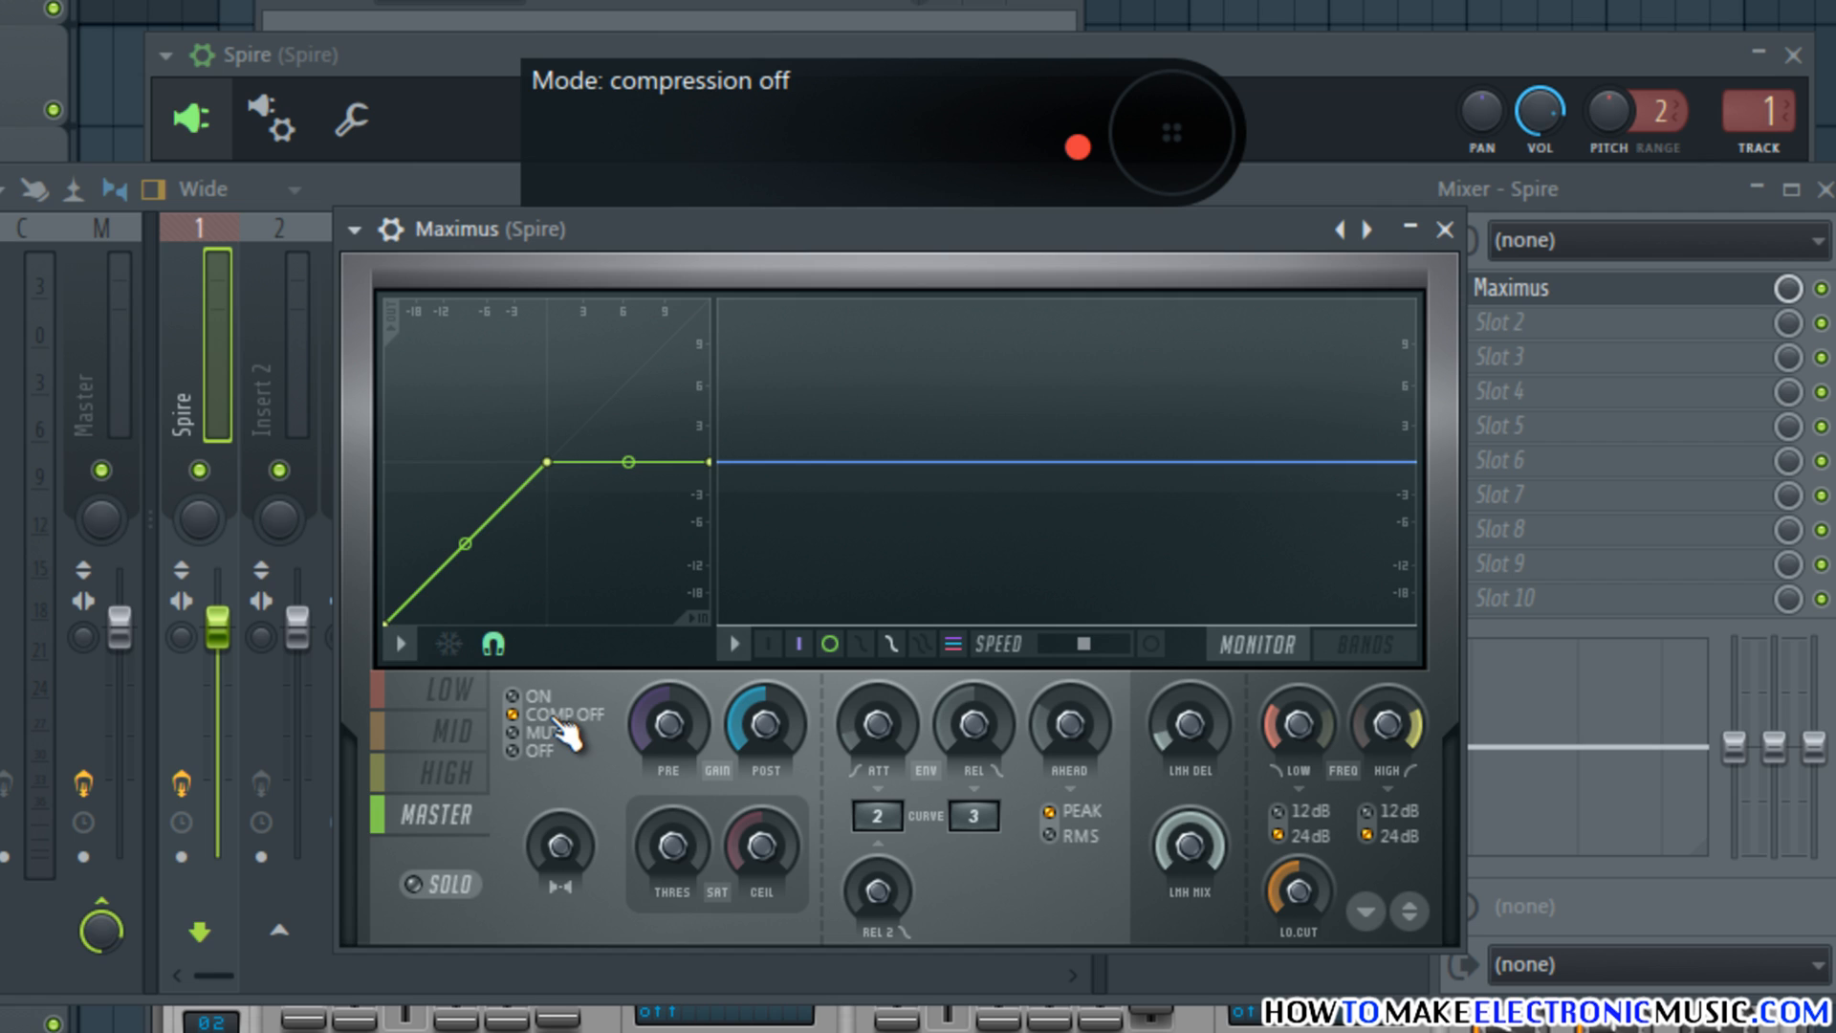
- Make the Spire track's low band fully mono with zero LMH delay, and lower the low band frequency to below 100 Hz
{"action": "left_click", "coordinate": [457, 692]}
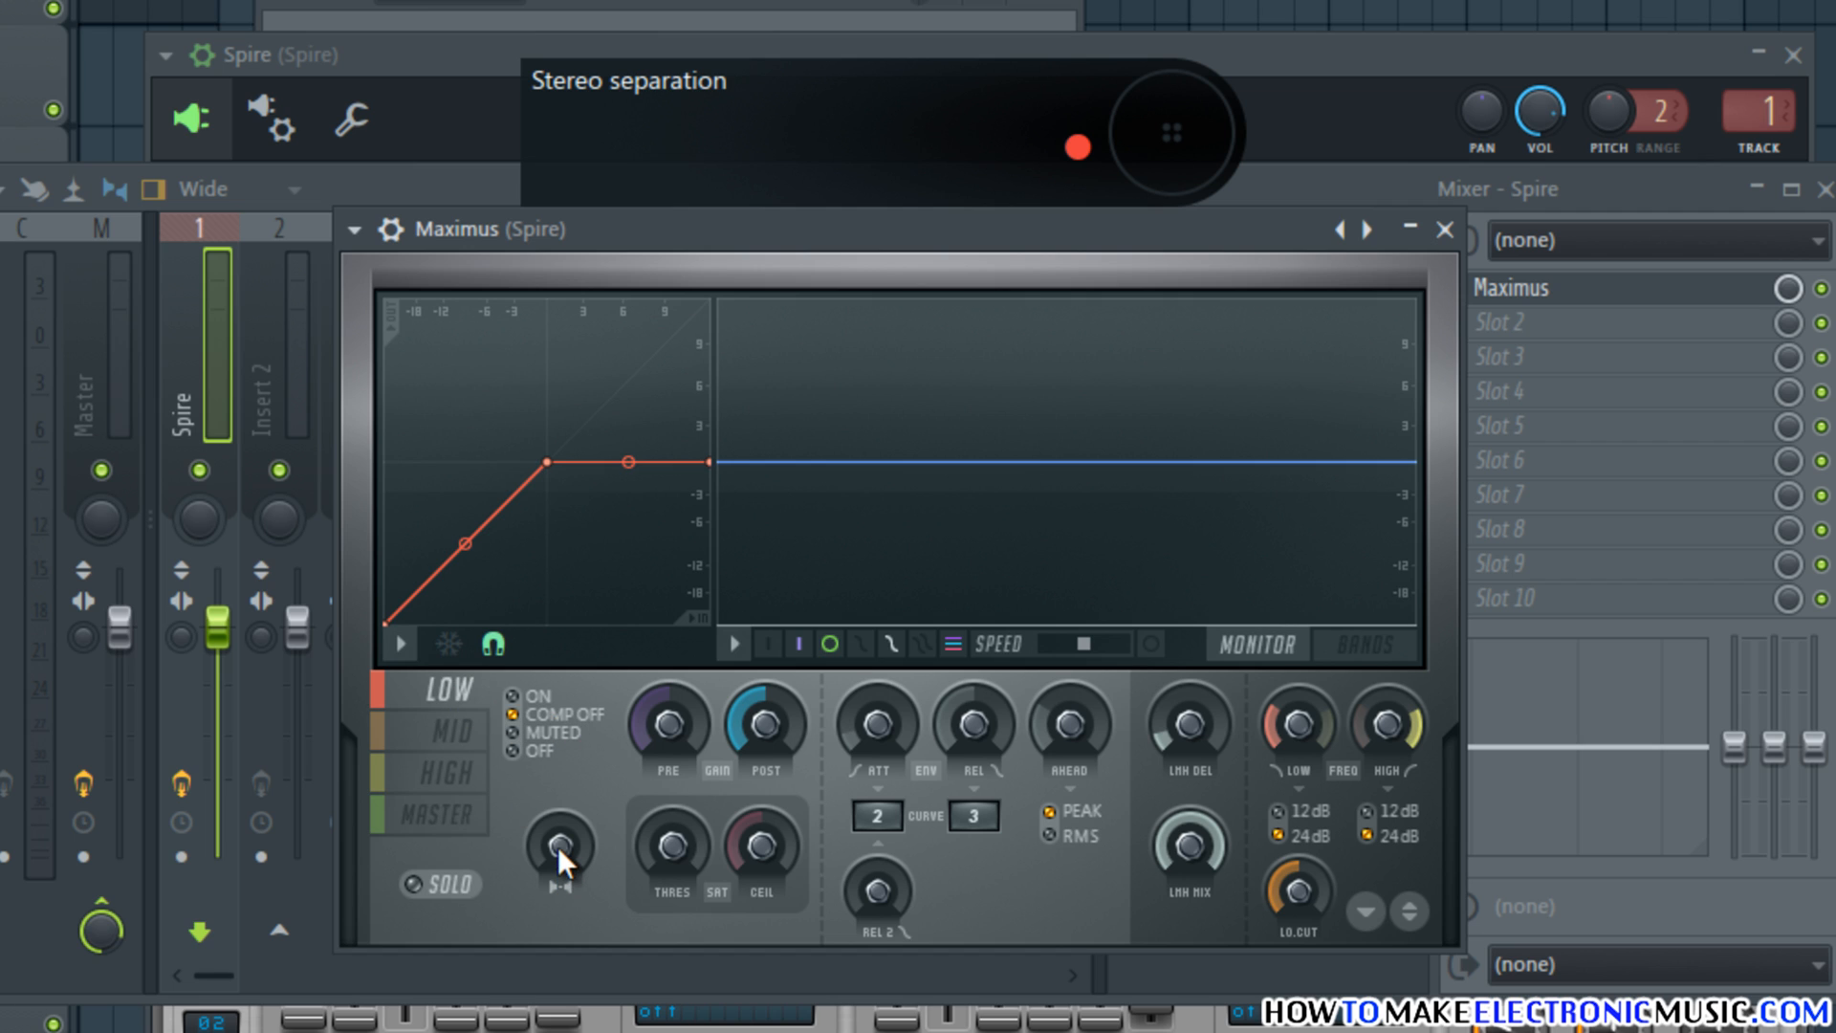
{"action": "left_click_drag", "start_coordinate": [562, 861], "coordinate": [586, 204]}
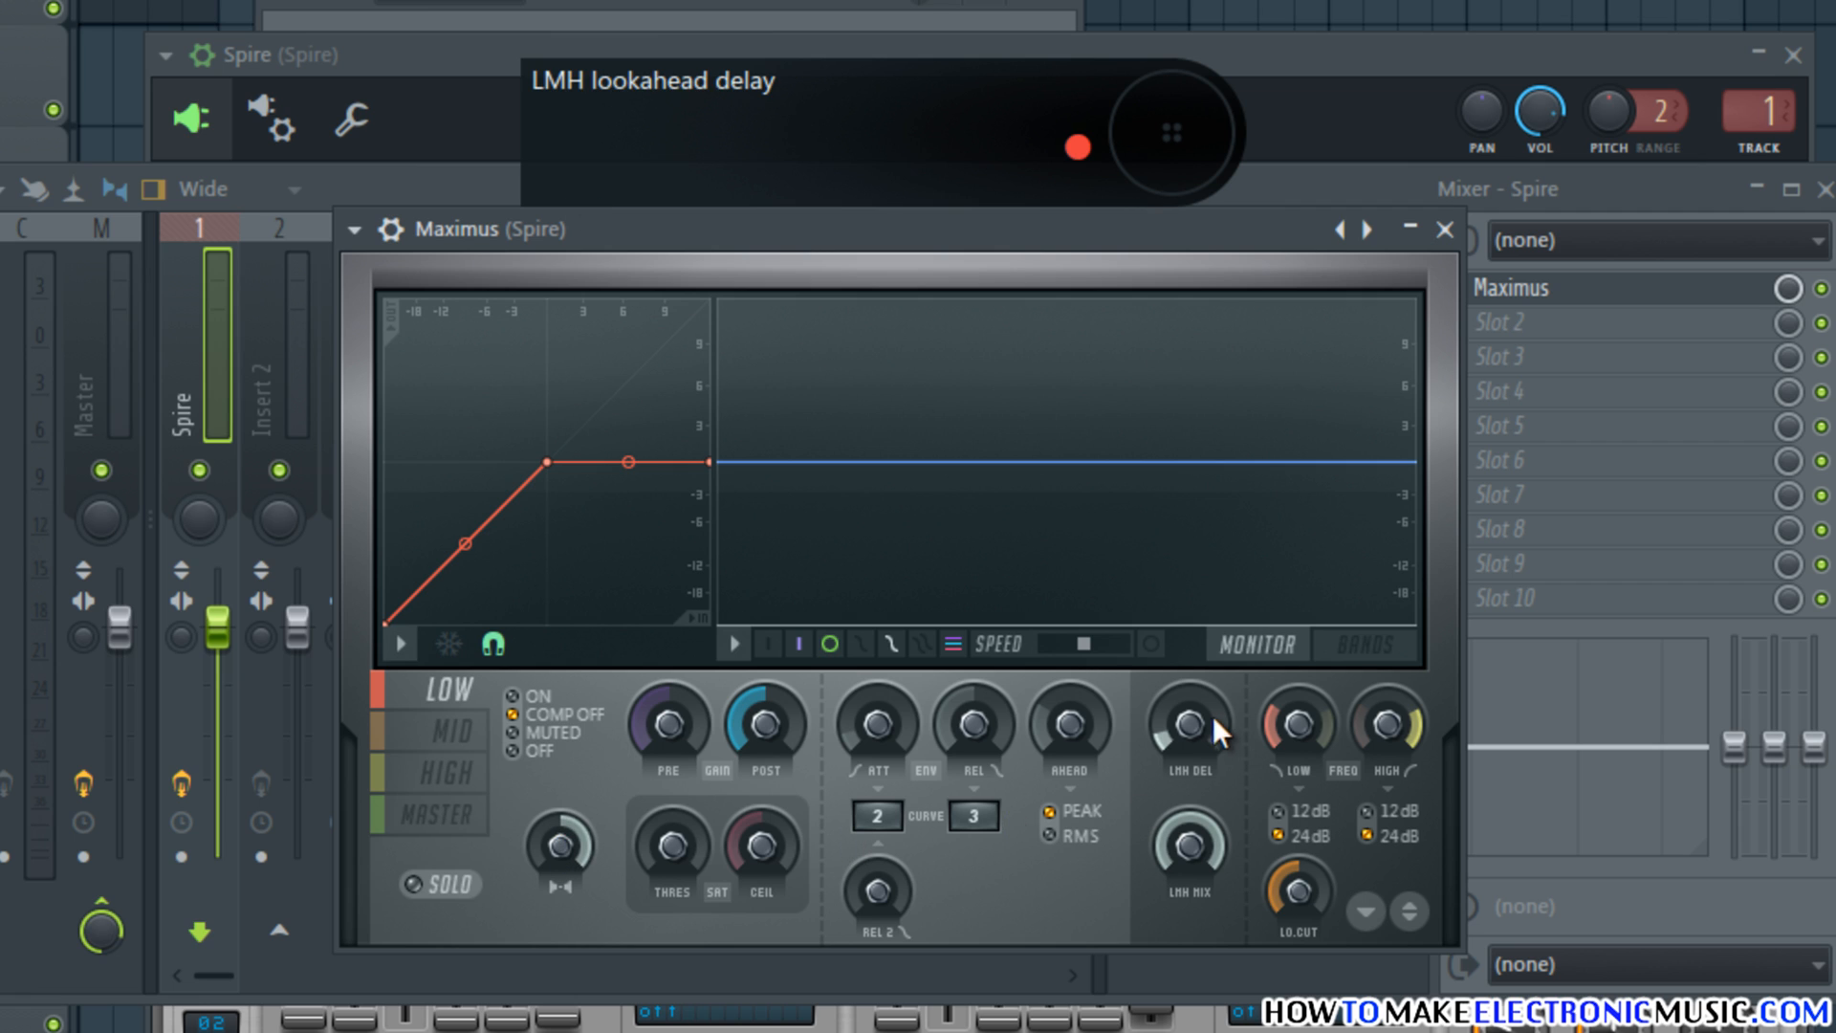
{"action": "left_click", "coordinate": [1362, 650]}
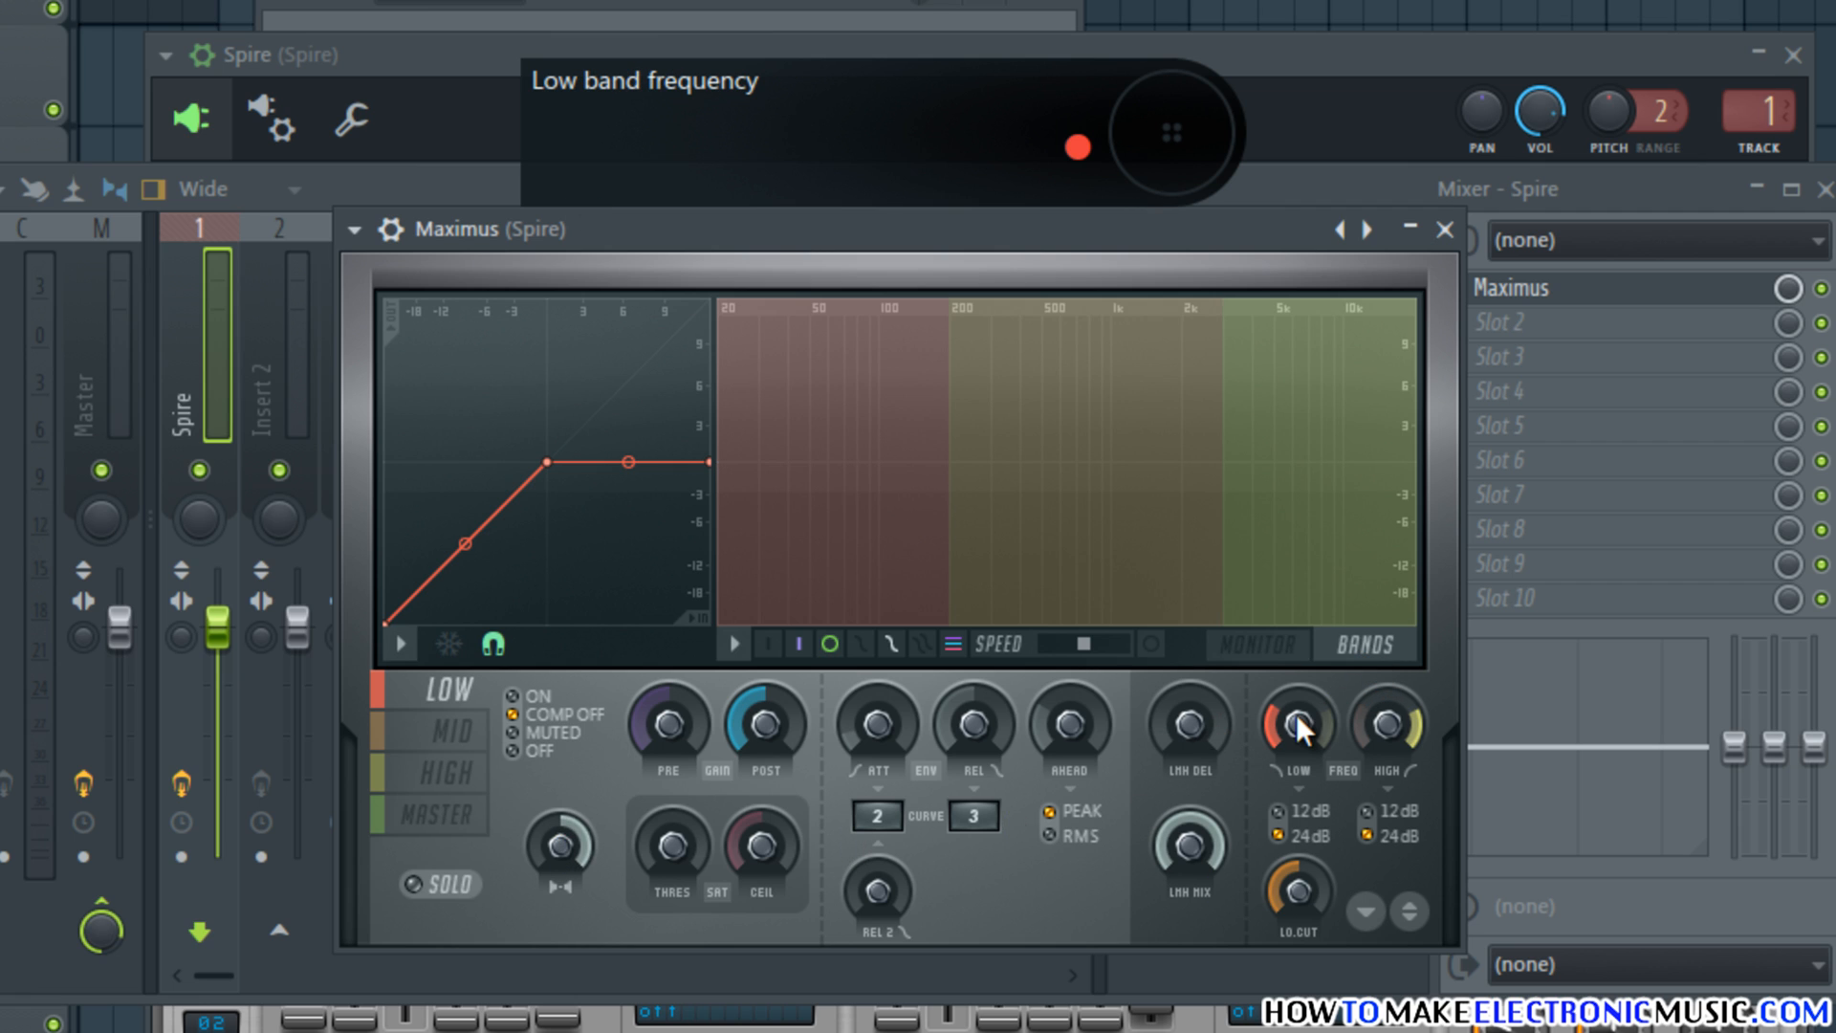
{"action": "left_click_drag", "start_coordinate": [1298, 728], "coordinate": [1322, 847]}
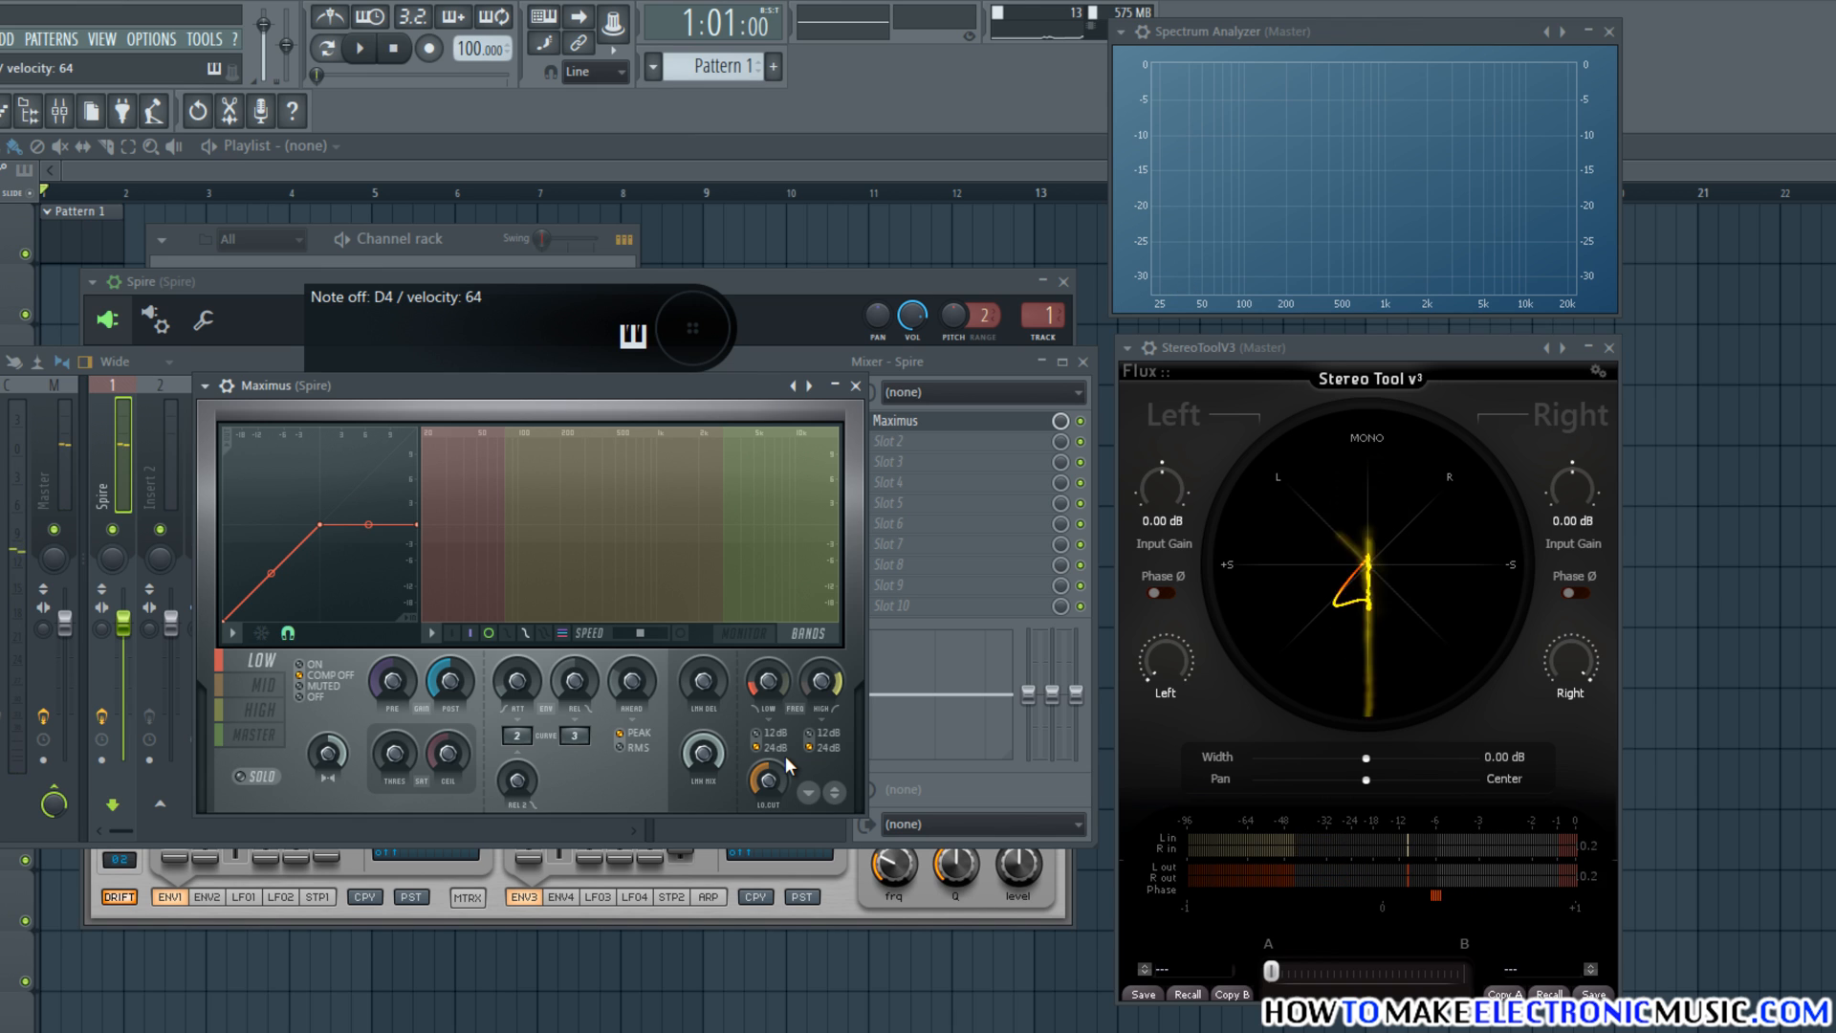
- Mute the mid and high bands in Maximus so only the bass's low band is heard
{"action": "left_click", "coordinate": [266, 689]}
{"action": "left_click", "coordinate": [304, 687]}
{"action": "left_click", "coordinate": [259, 710]}
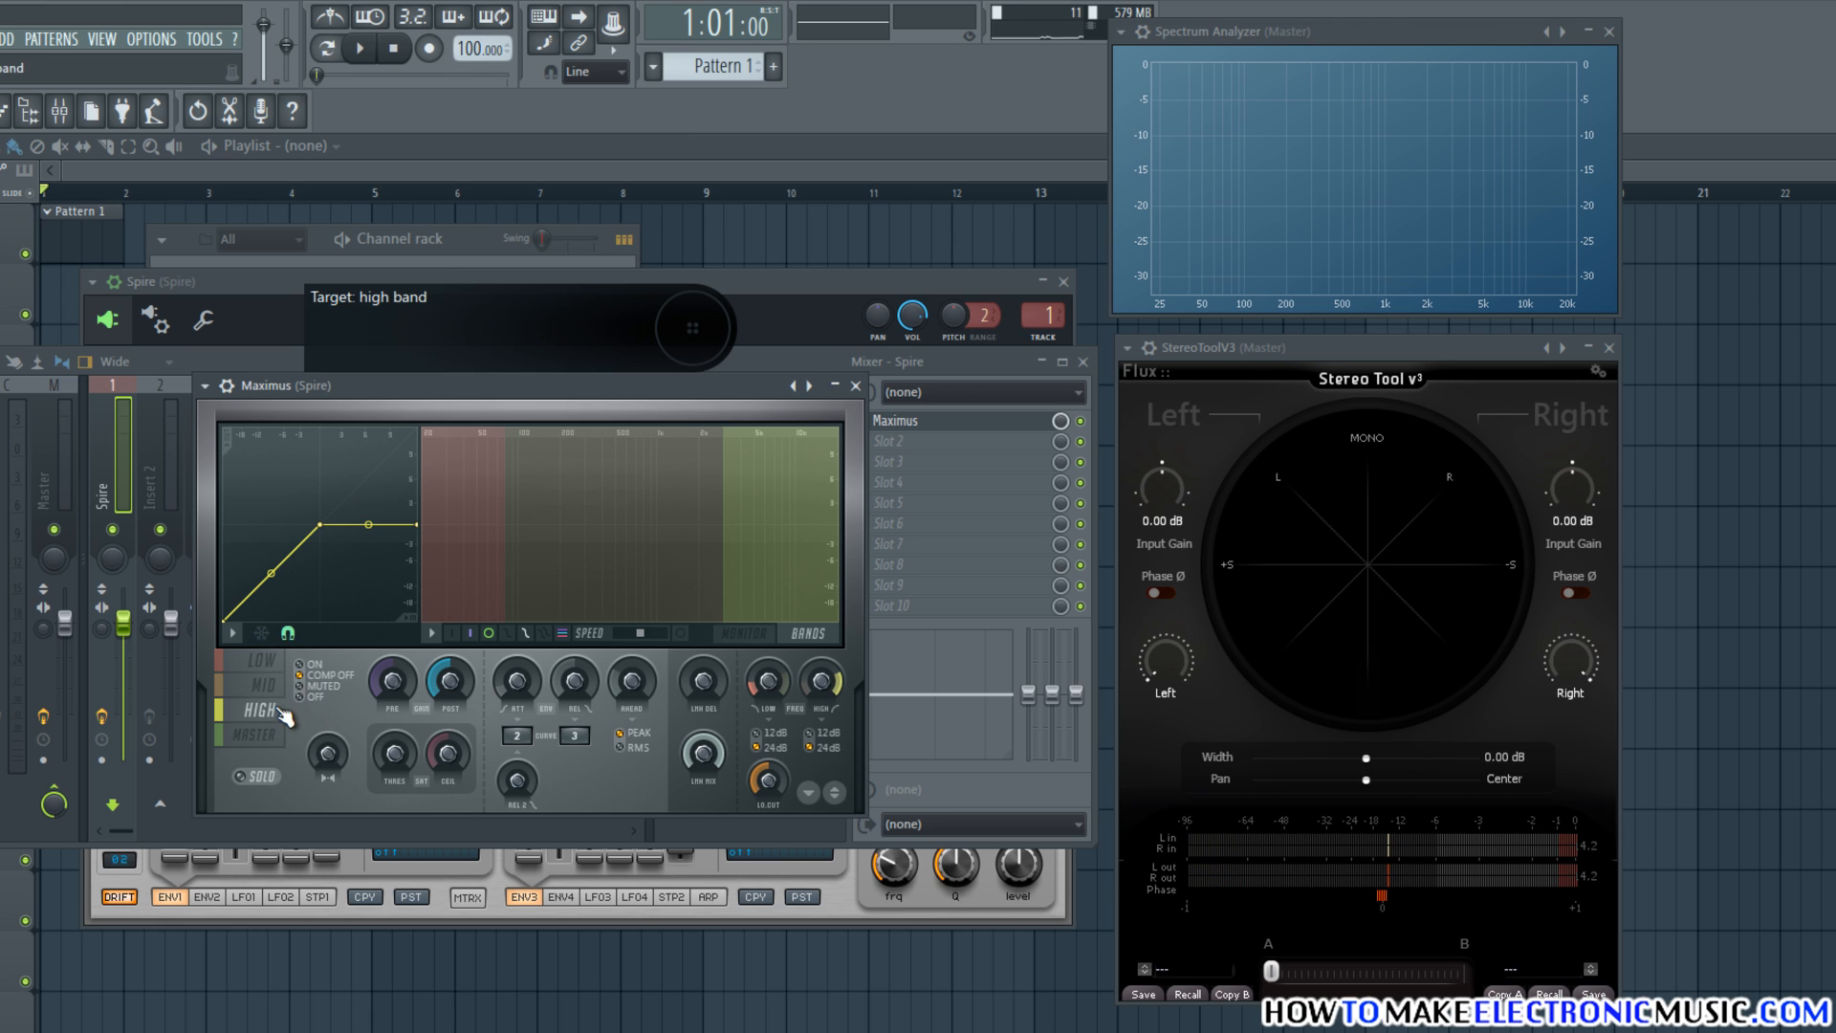
{"action": "left_click", "coordinate": [313, 688]}
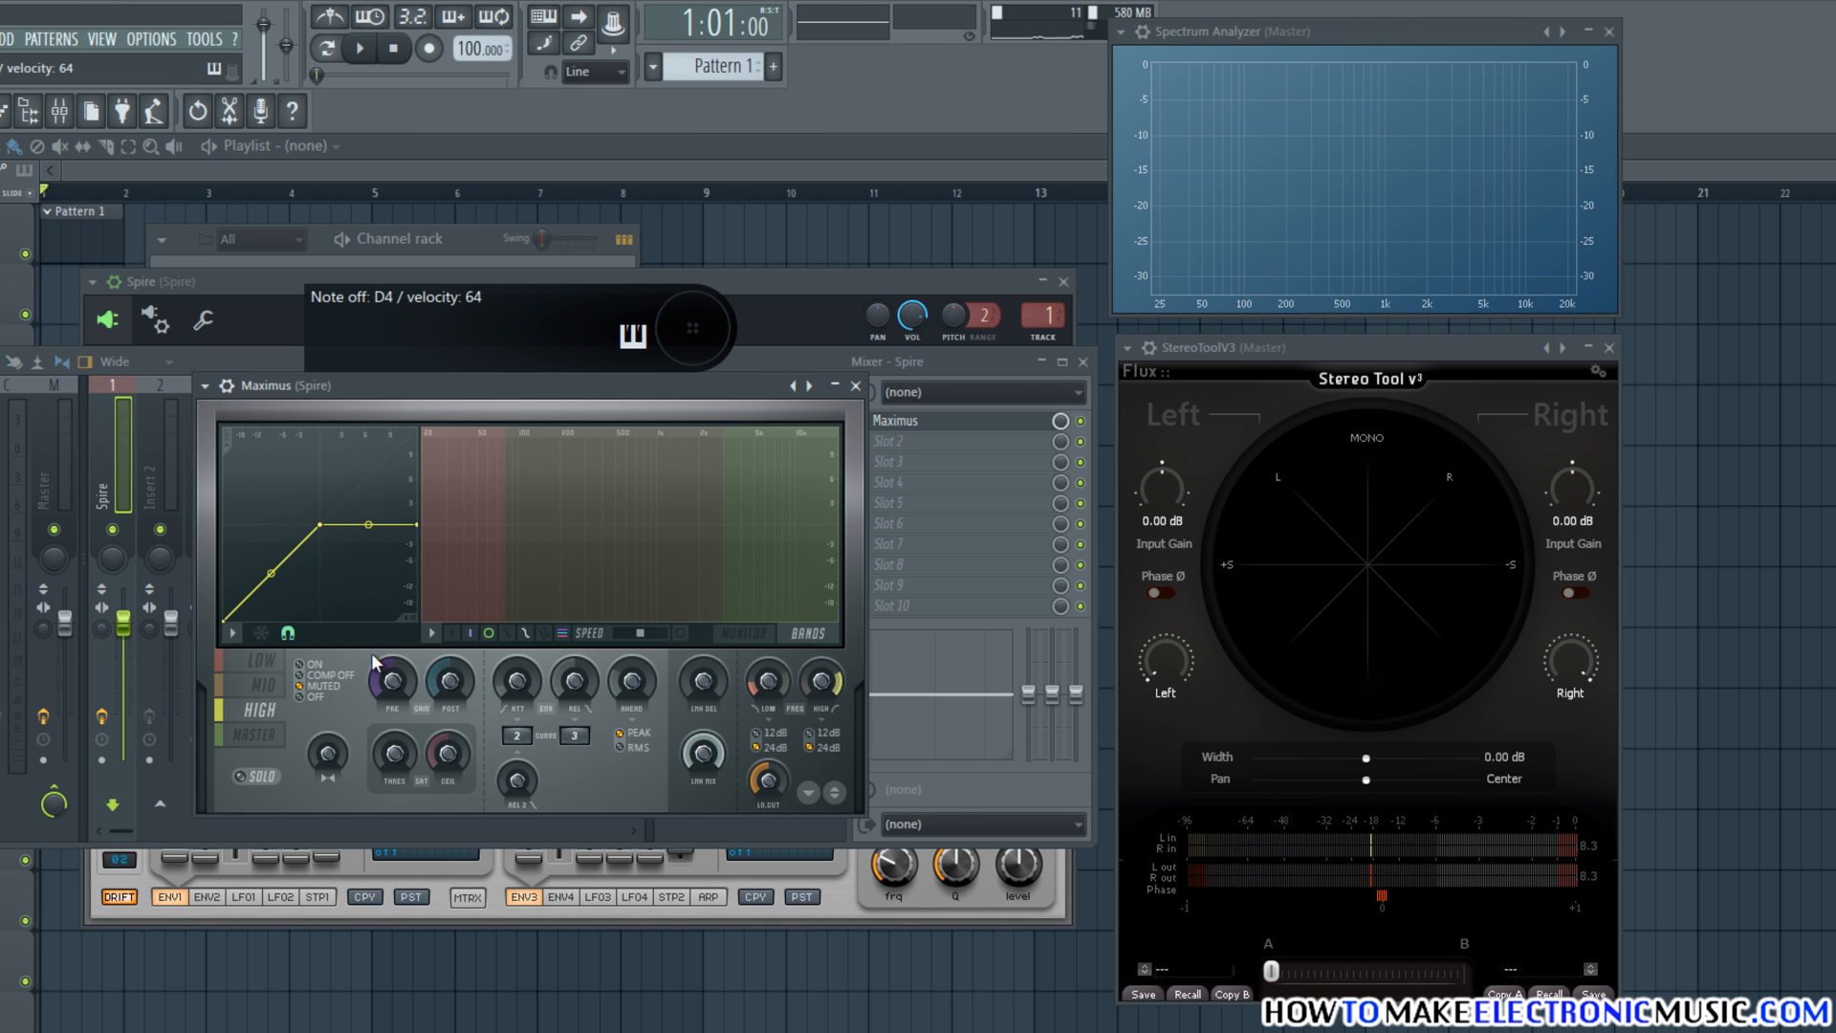
- Reset the low band's stereo separation in Maximus to its default
{"action": "left_click", "coordinate": [273, 669]}
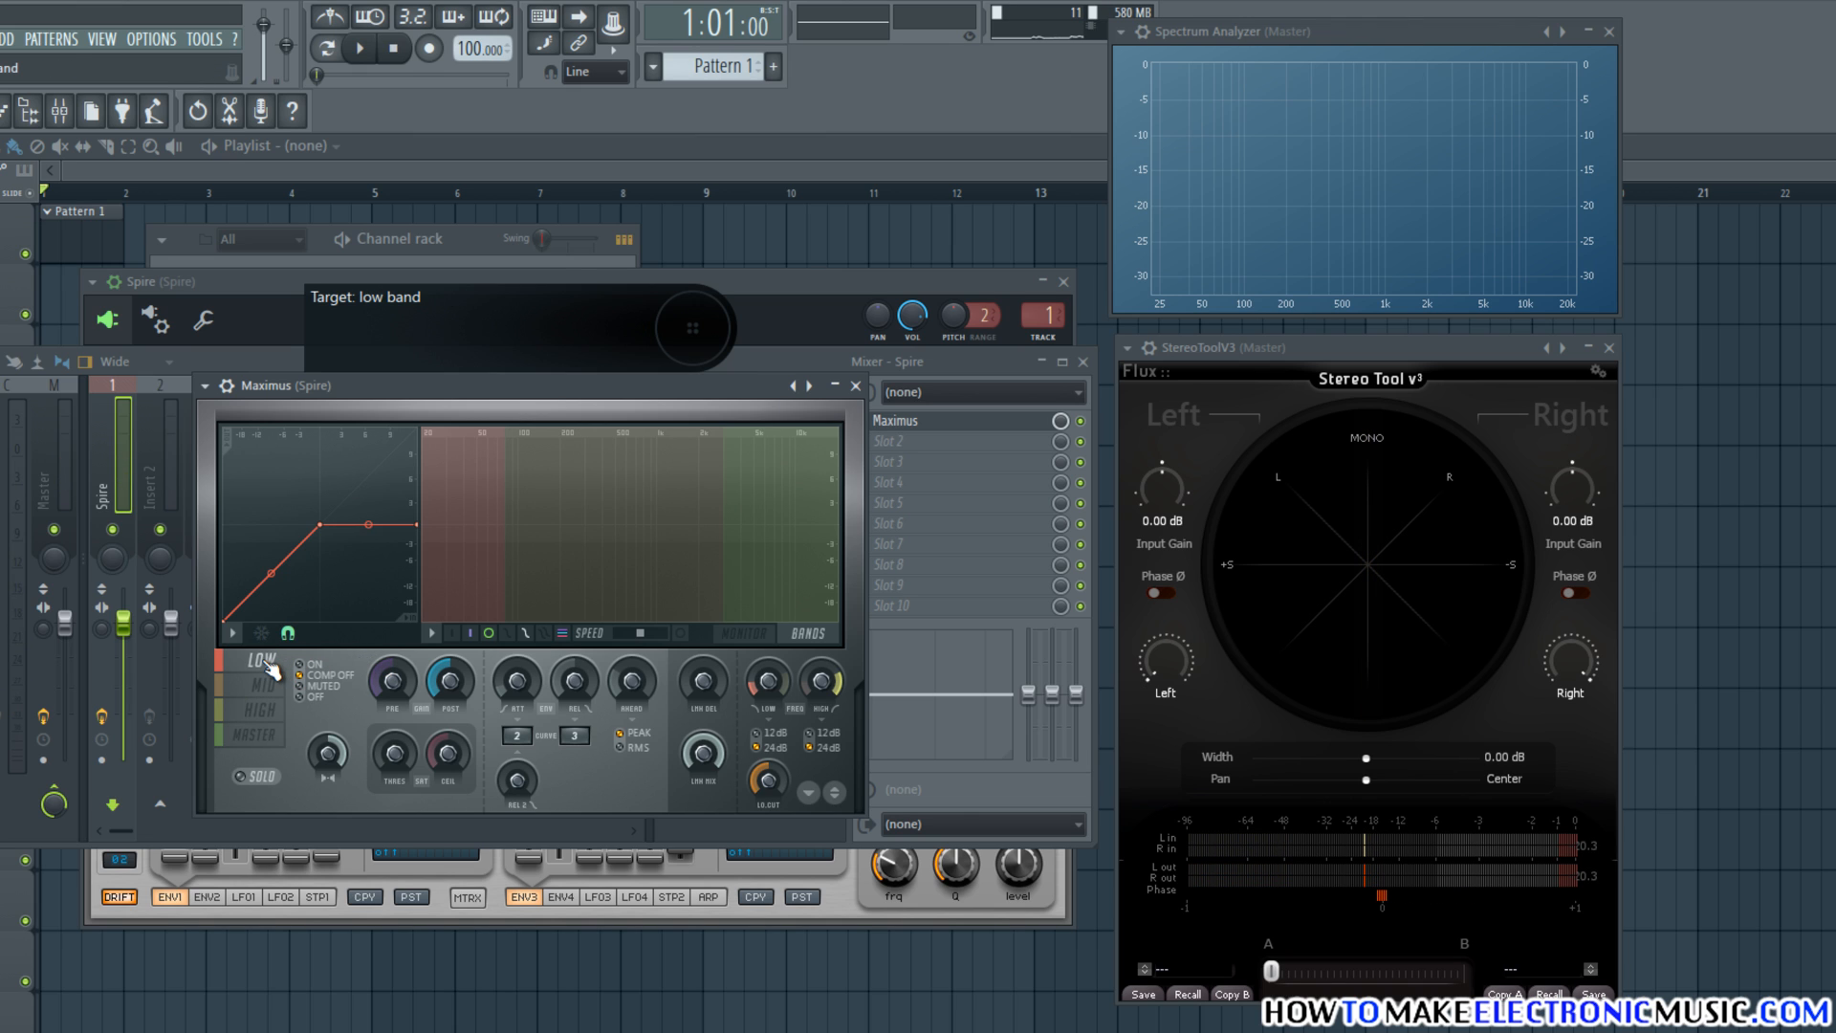
{"action": "right_click", "coordinate": [330, 755]}
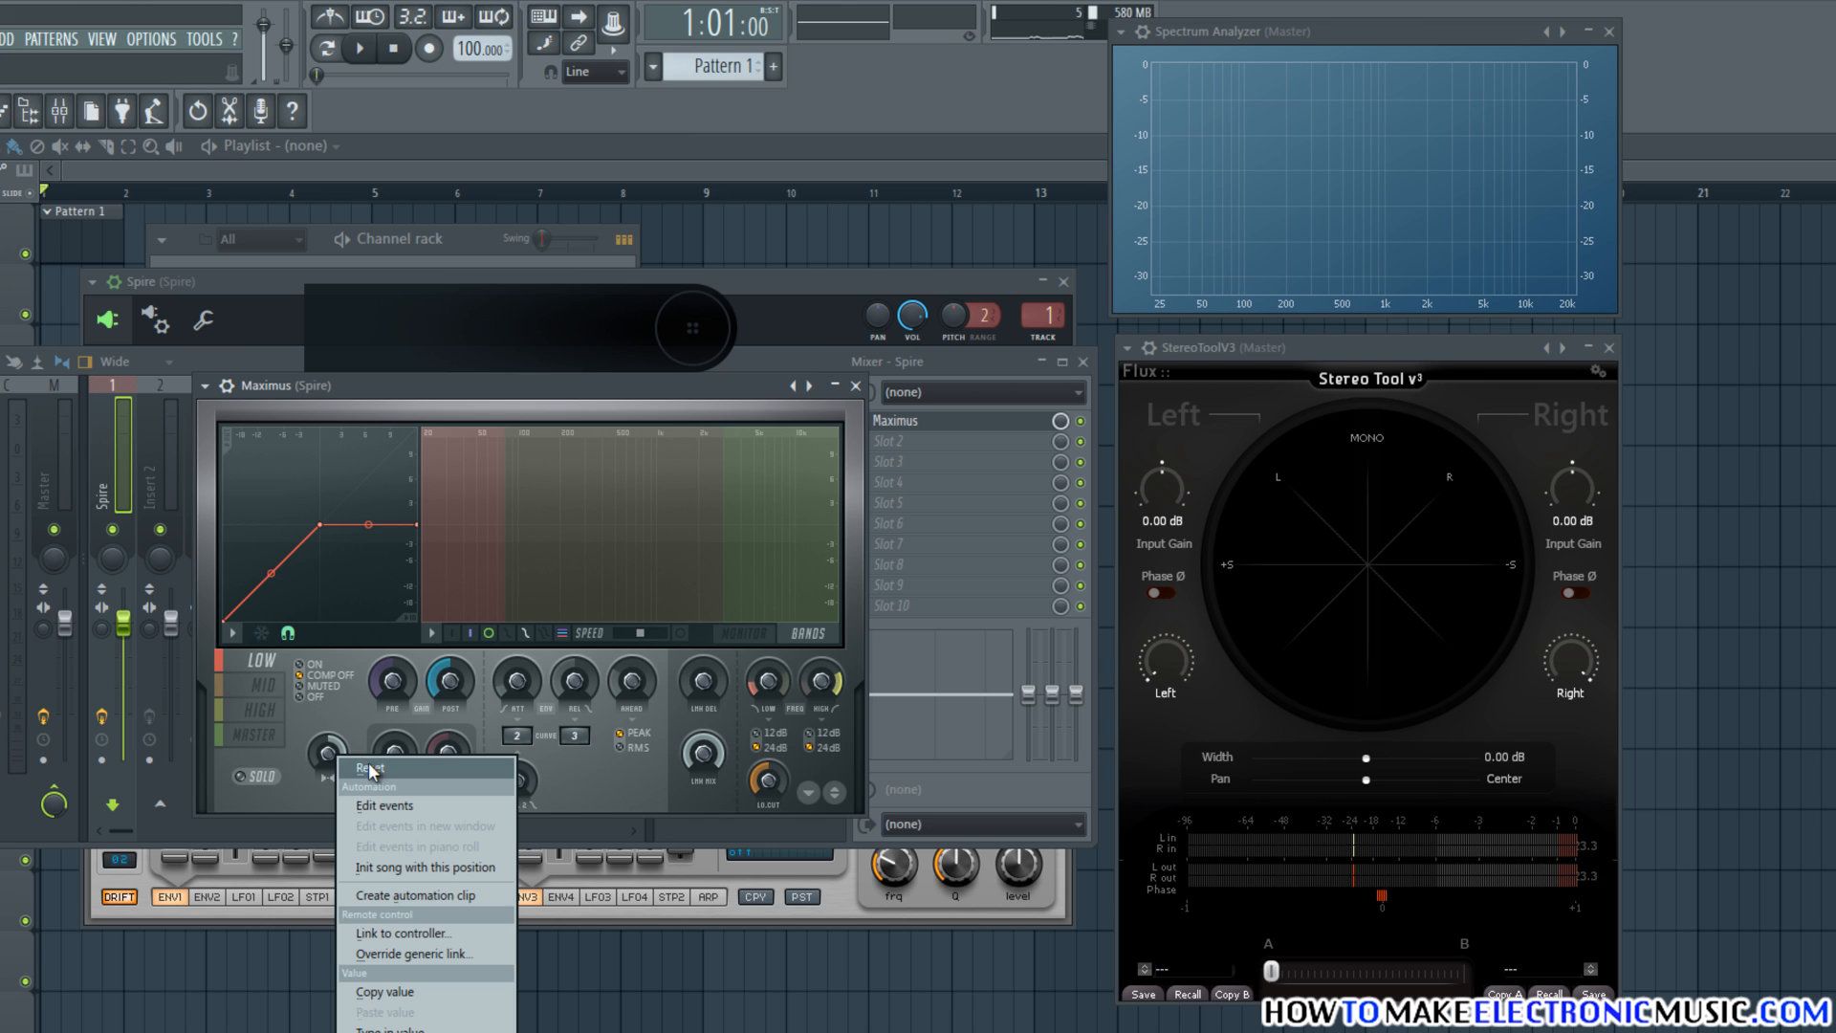
{"action": "left_click", "coordinate": [369, 765]}
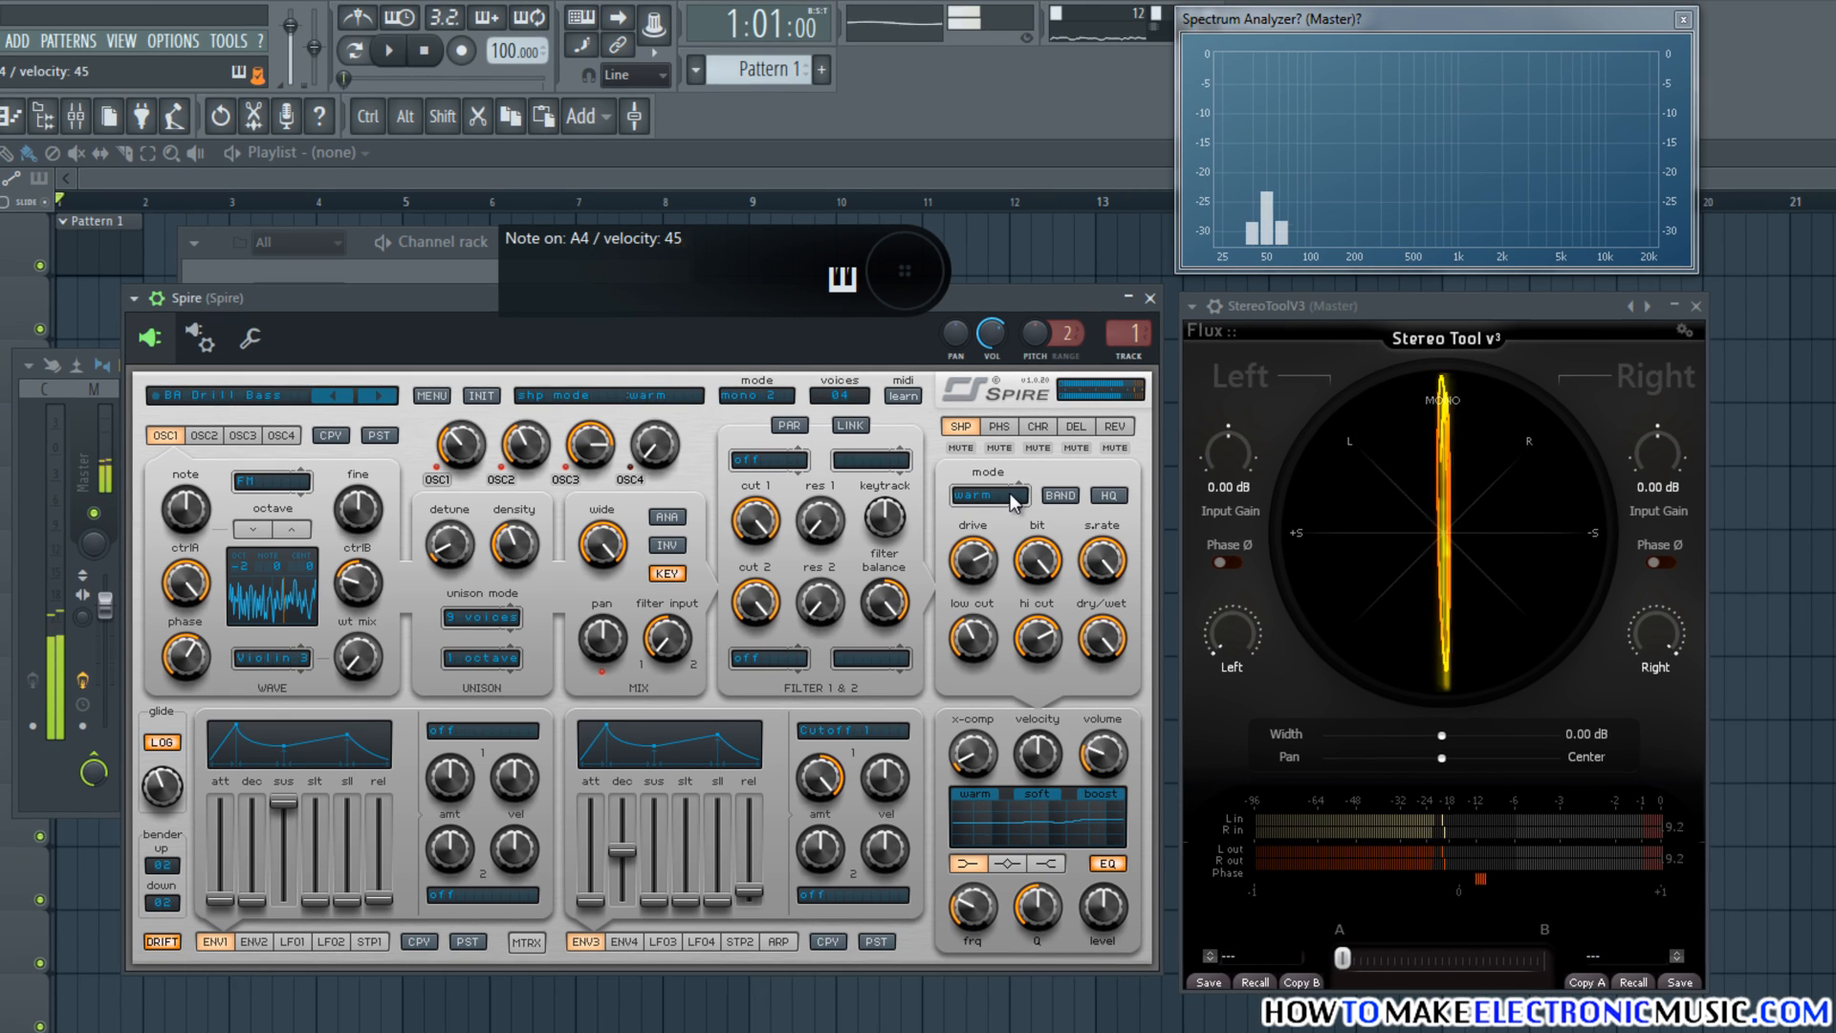
- Turn Spire's oscillator Wide control down to zero and toggle the mute of its reverb effect
{"action": "left_click_drag", "start_coordinate": [602, 545], "coordinate": [704, 956]}
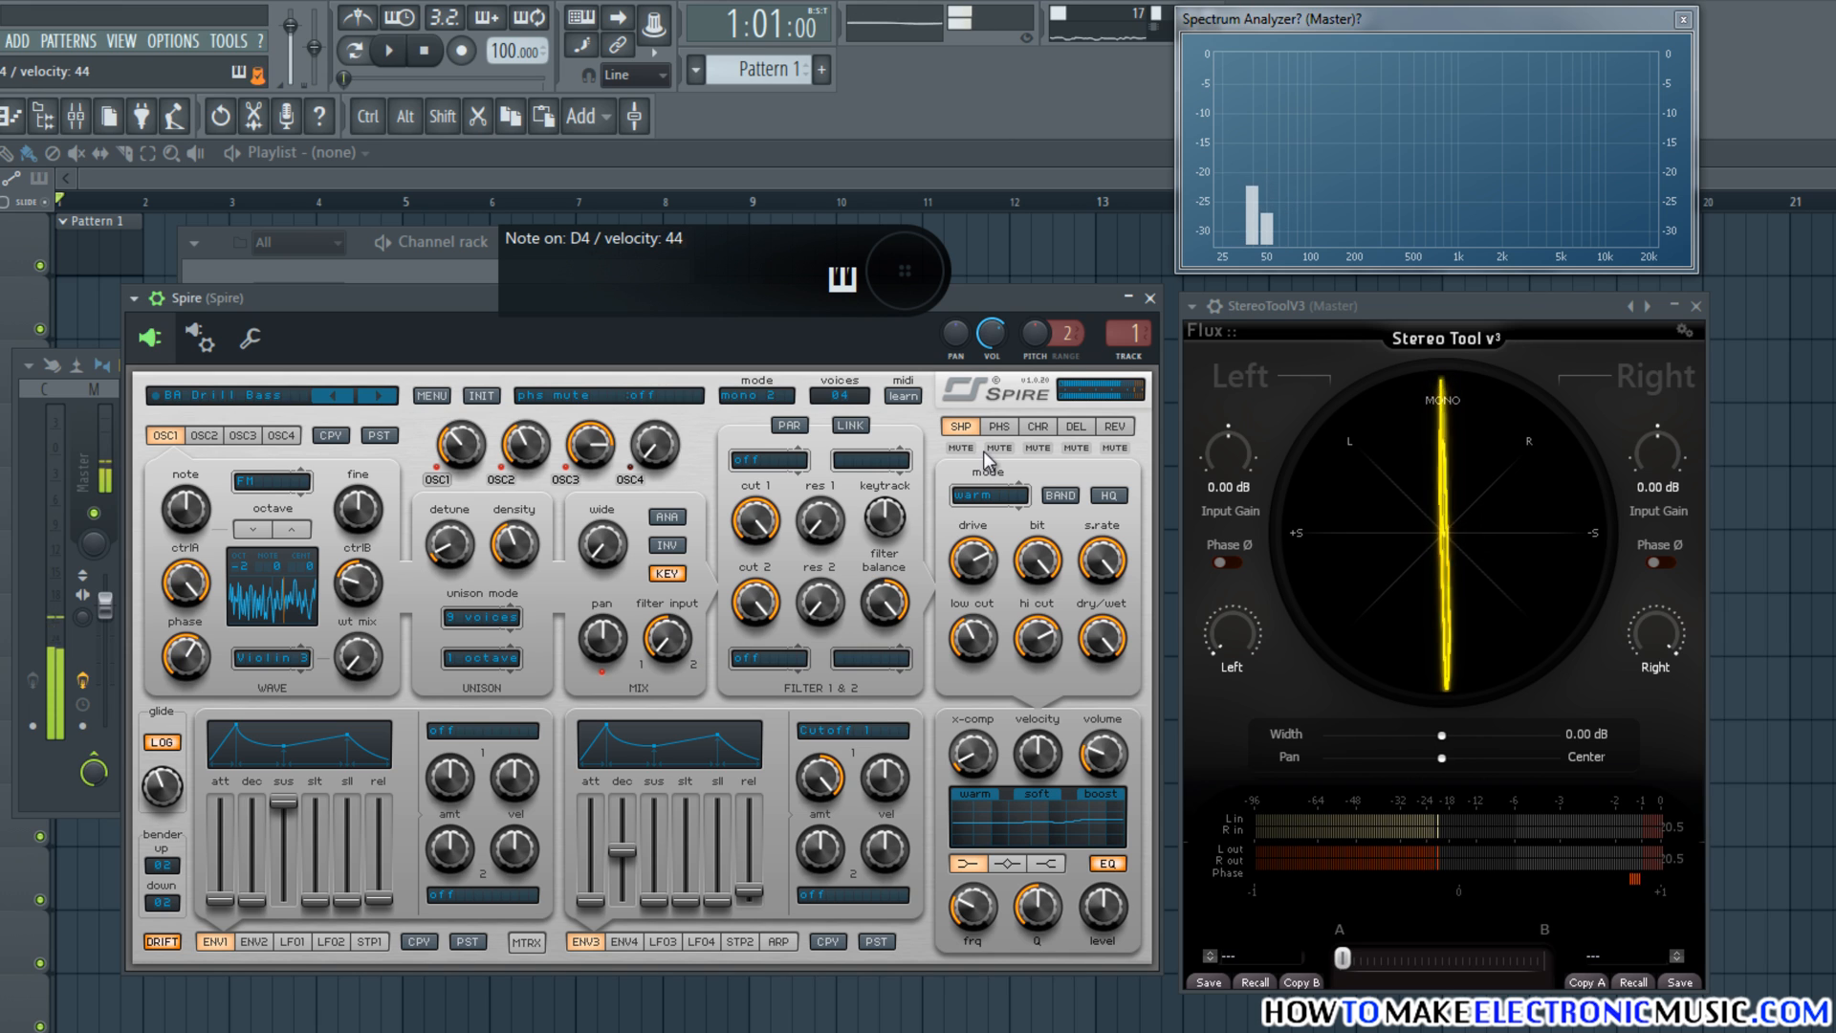
{"action": "left_click", "coordinate": [1115, 449]}
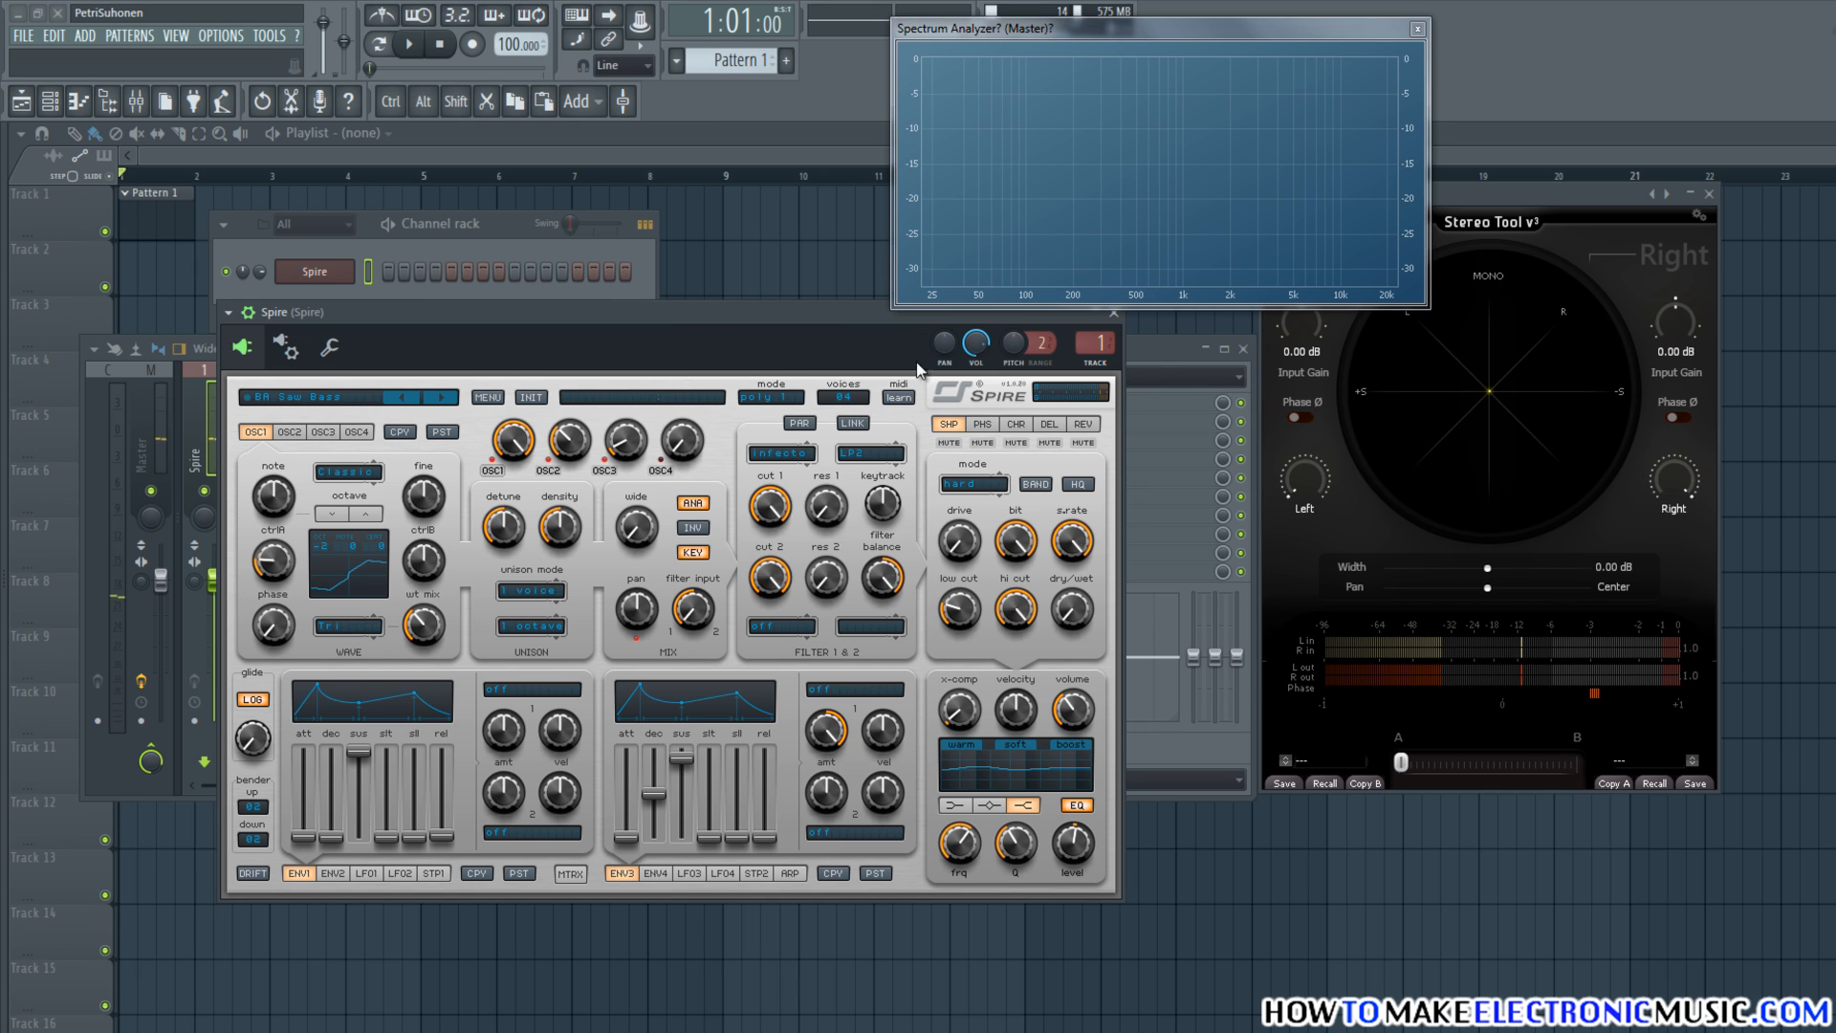
- Load Fruity Parametric EQ 2 into the first effect slot of the Spire mixer track
{"action": "left_click", "coordinate": [1151, 351]}
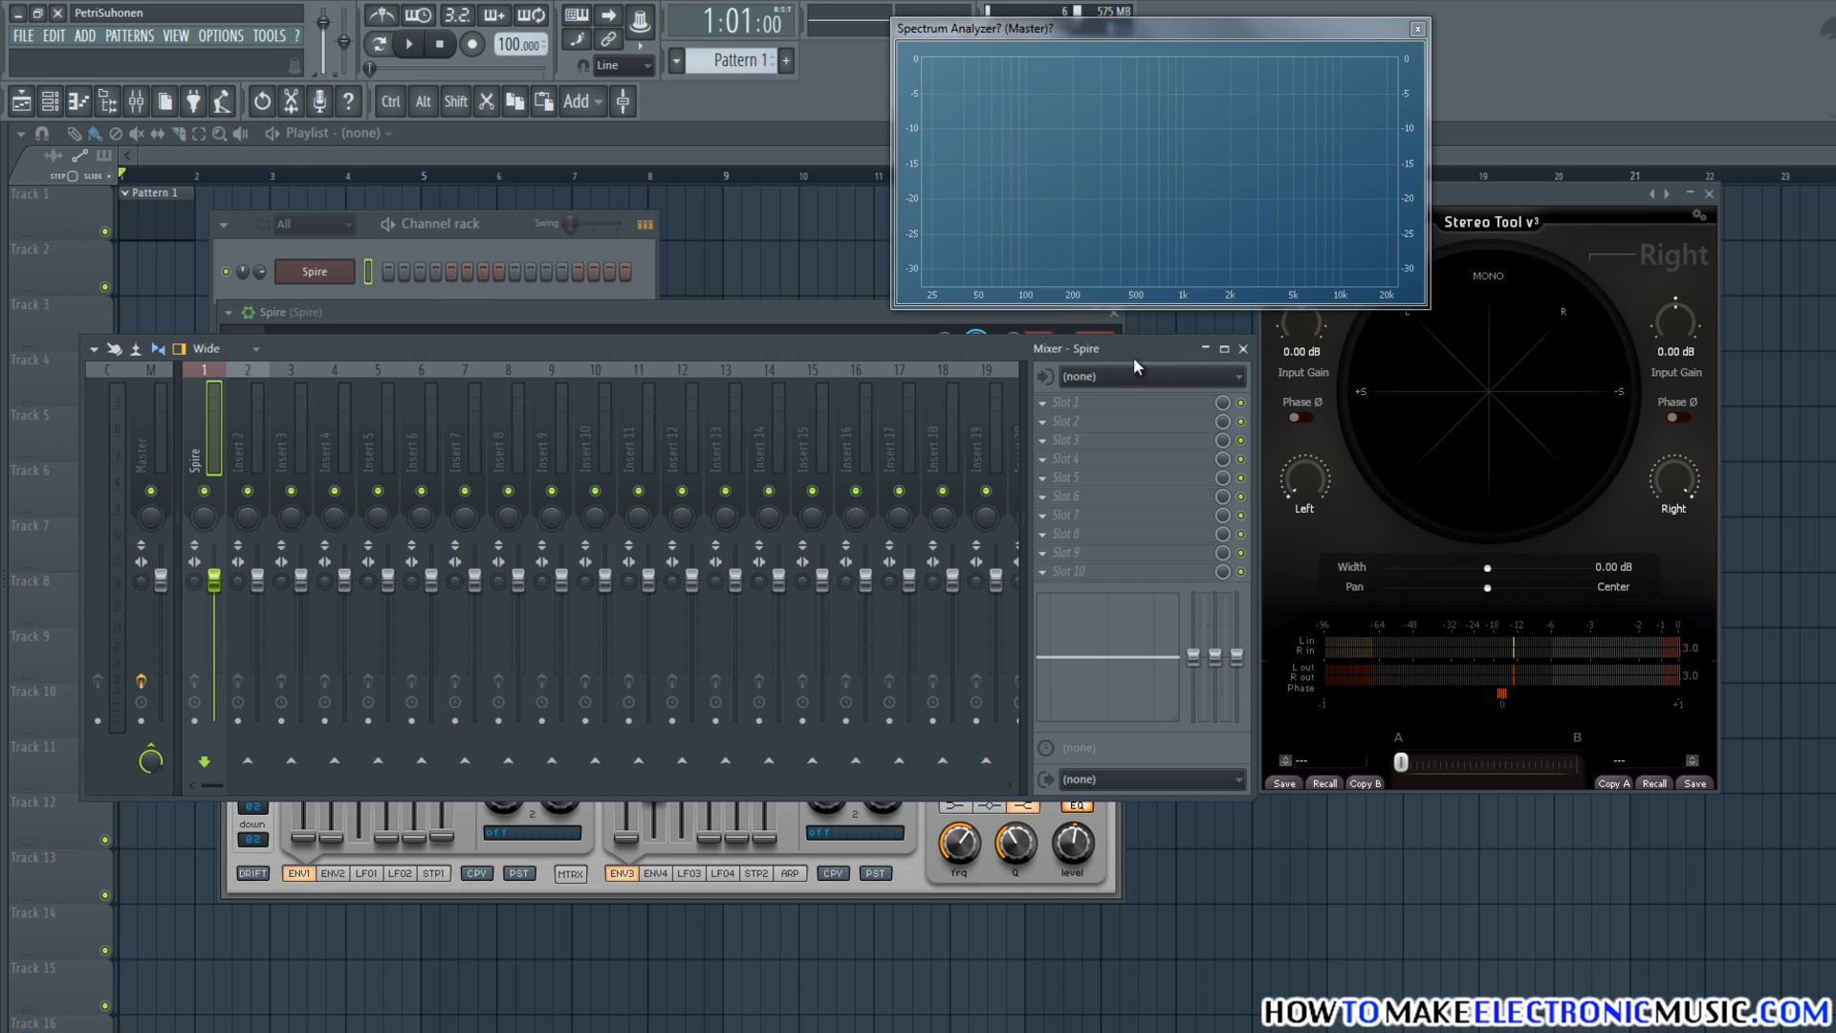
{"action": "left_click", "coordinate": [1044, 412]}
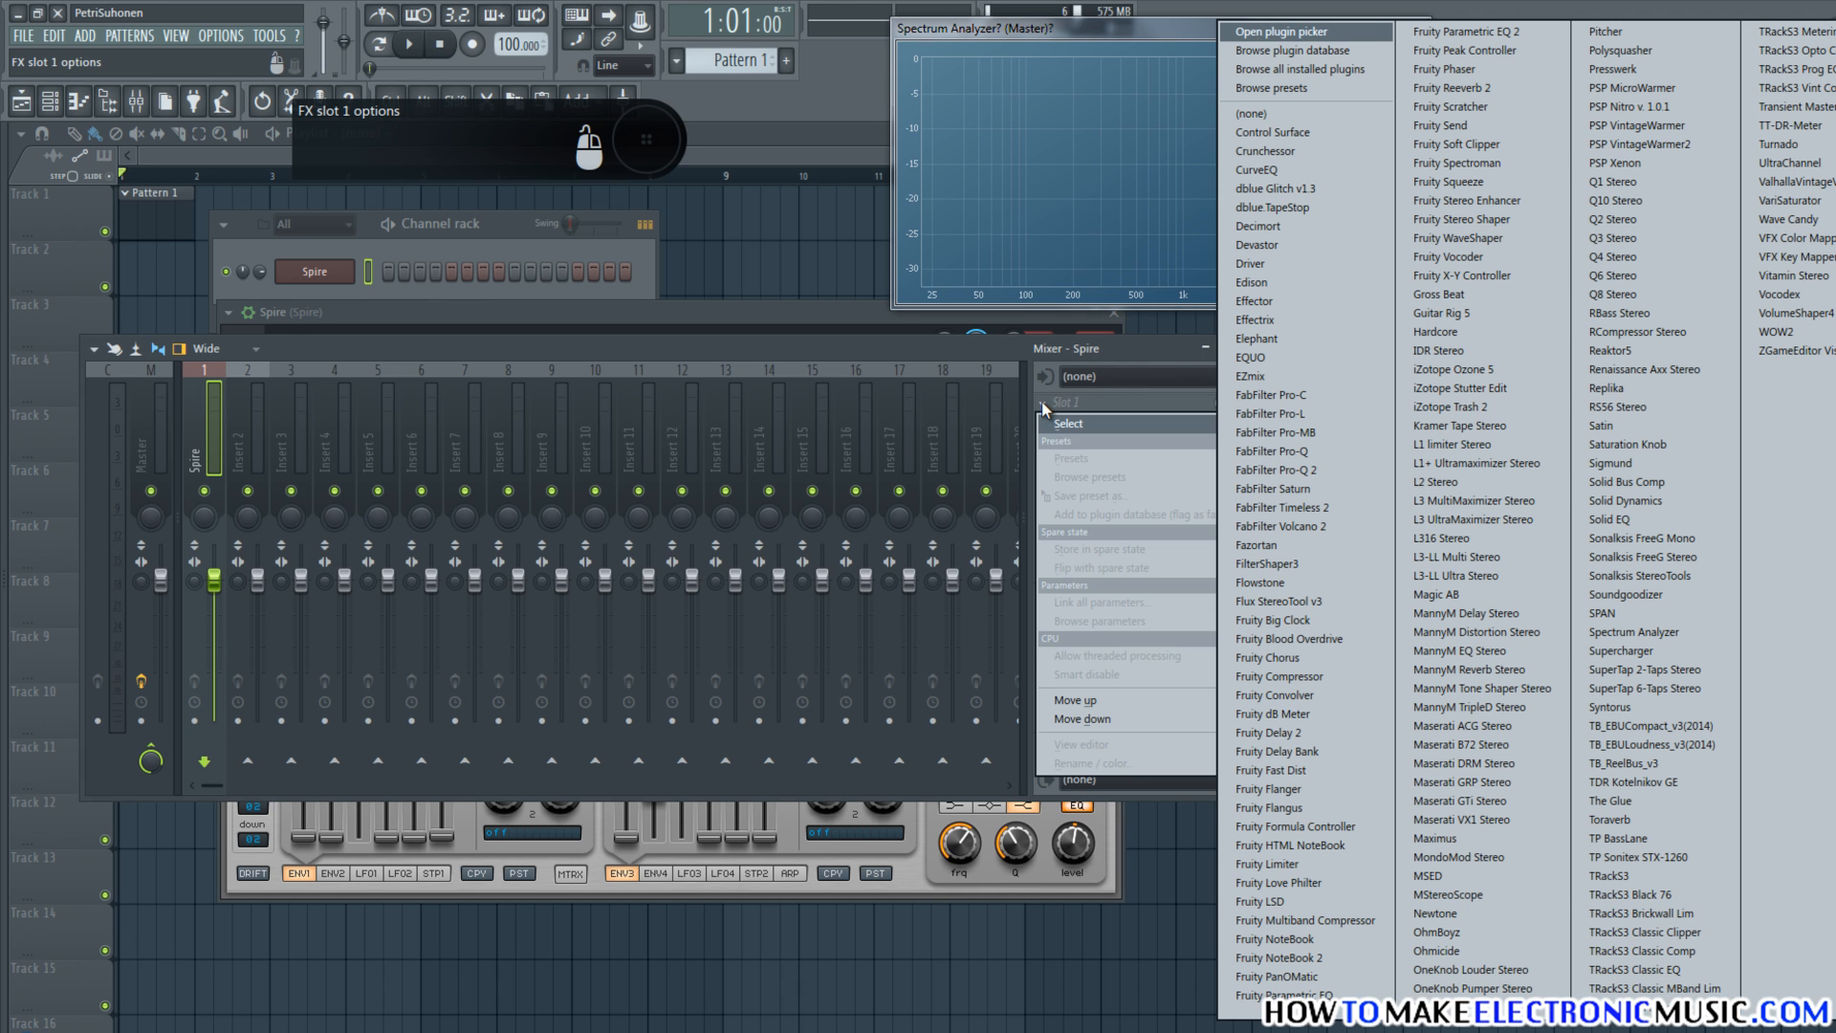
{"action": "left_click", "coordinate": [1490, 31]}
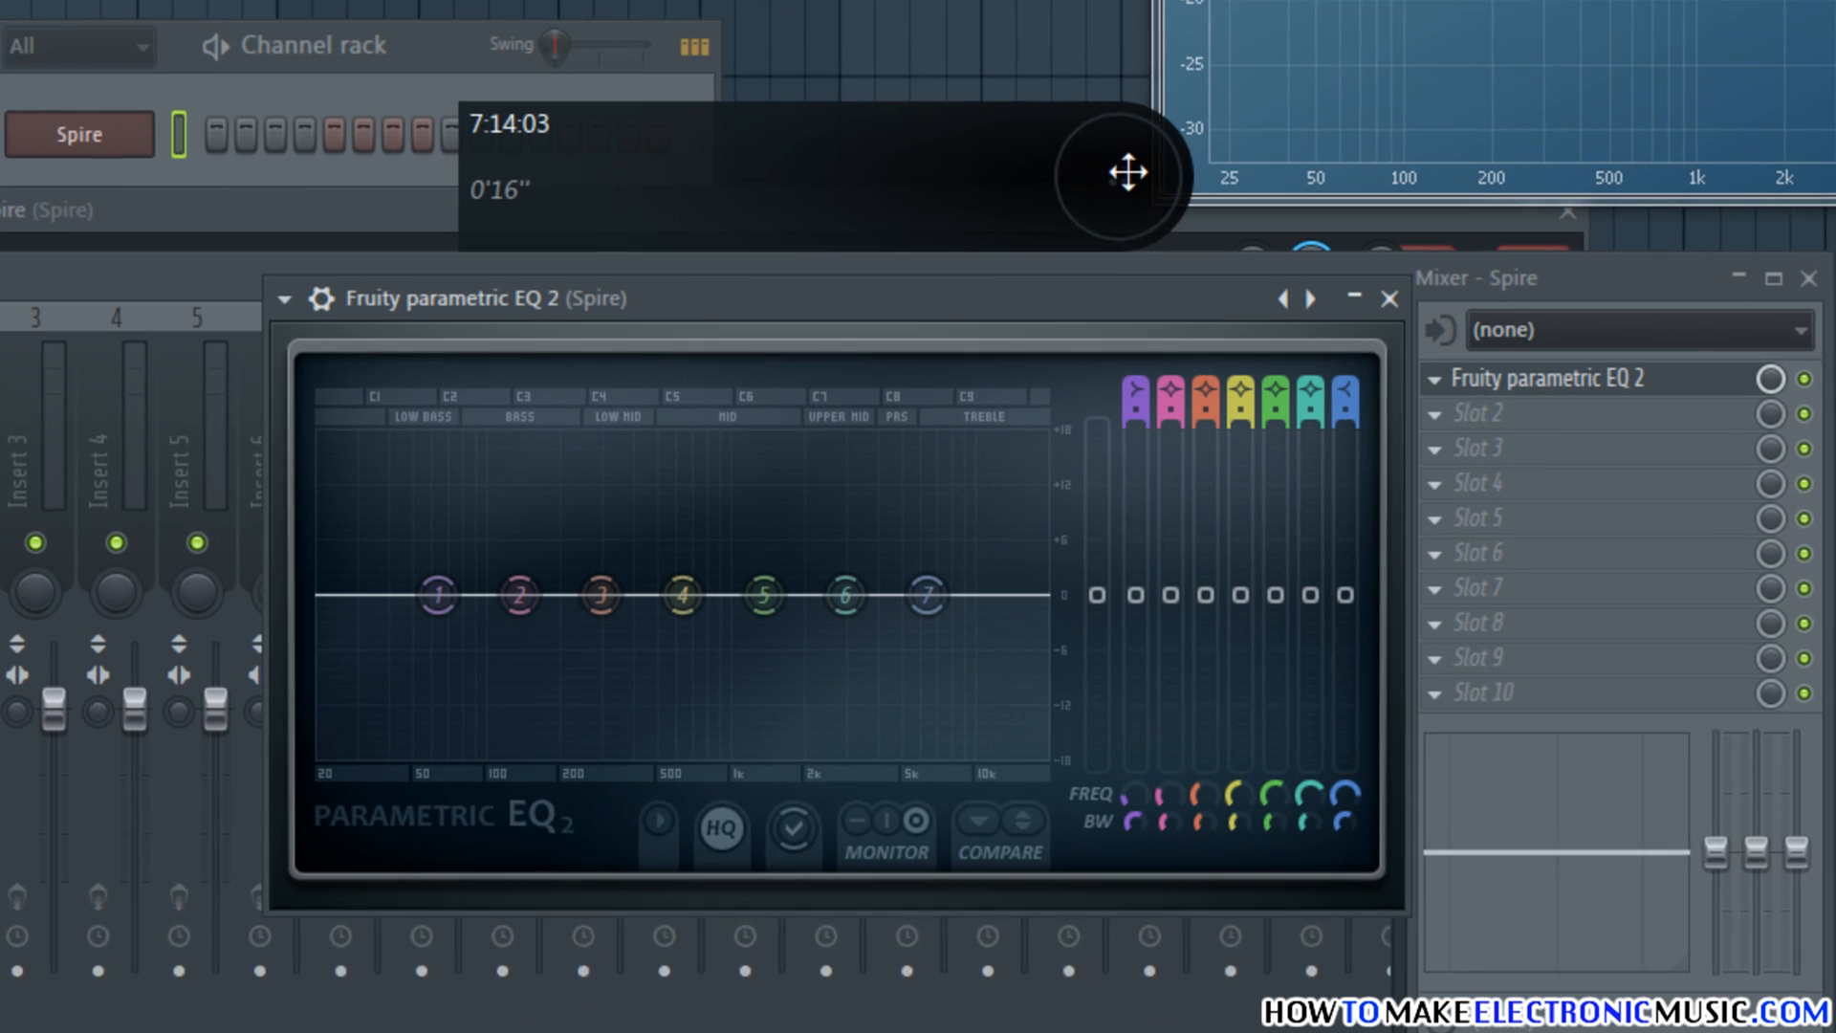
- Set the Spire EQ's band 1 to high pass and raise its cutoff frequency to remove the low end
{"action": "right_click", "coordinate": [1340, 294]}
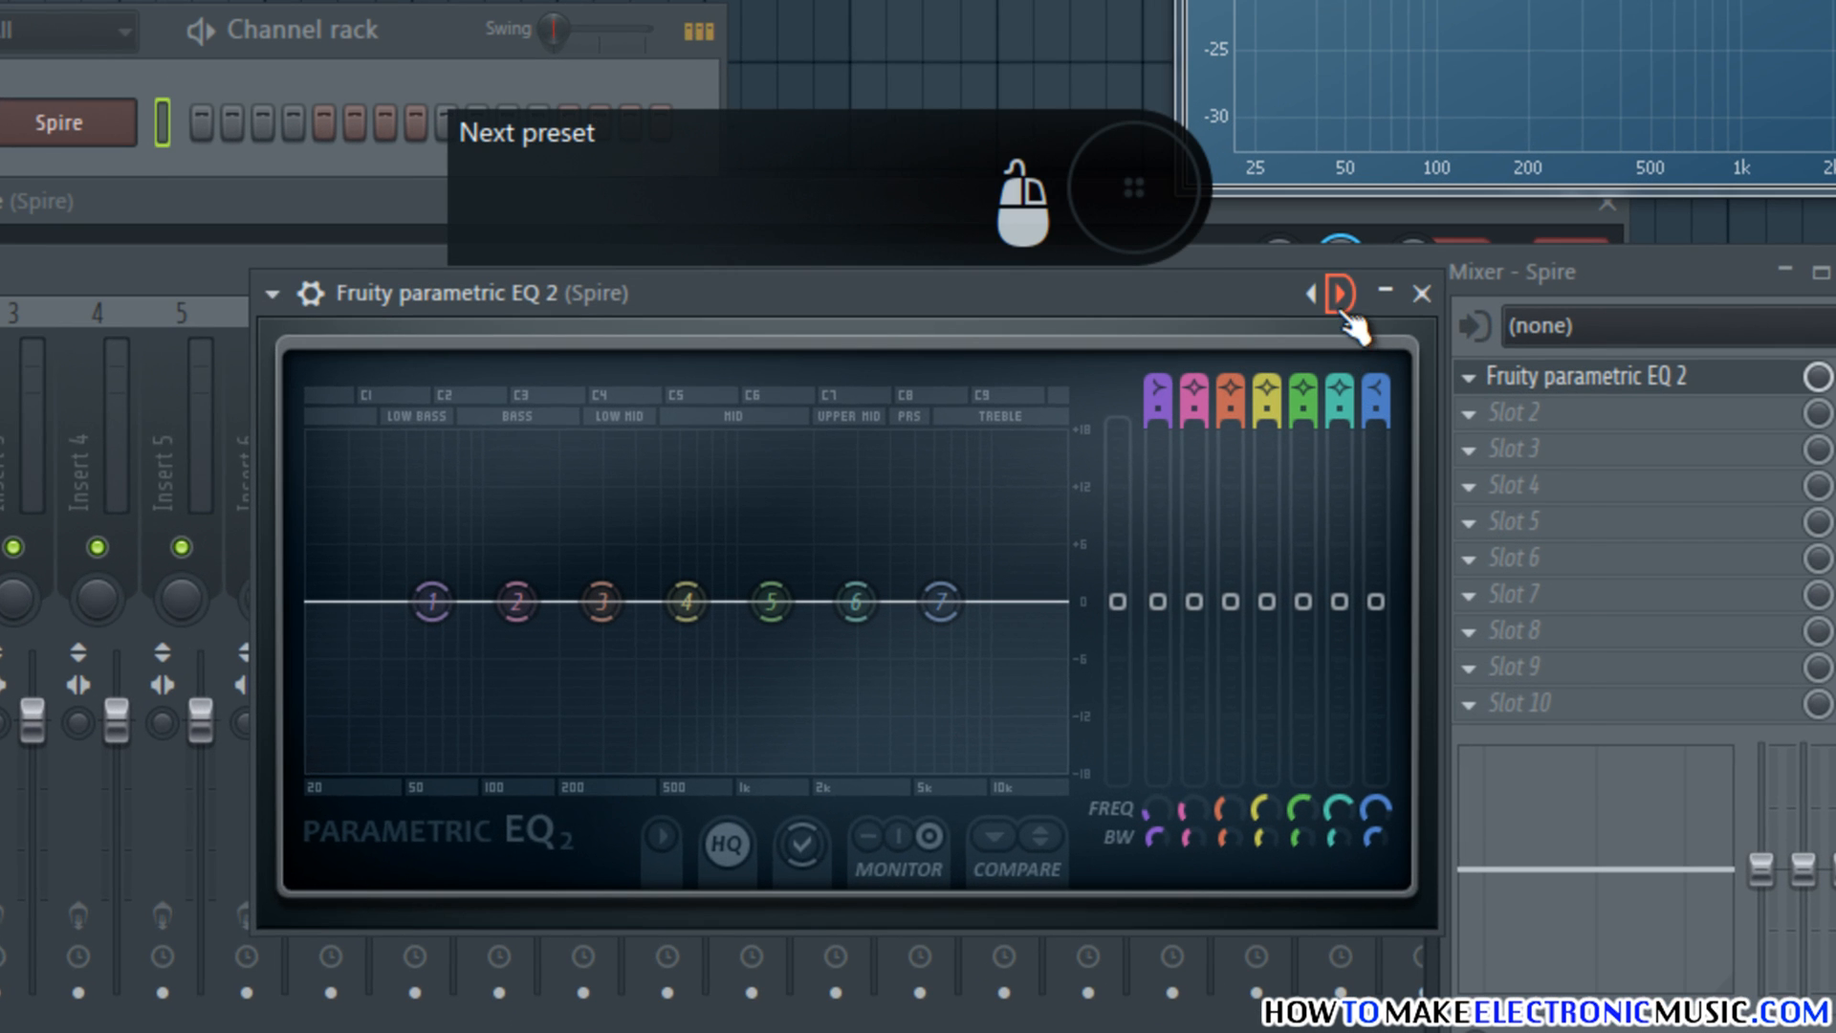
{"action": "left_click", "coordinate": [1433, 578]}
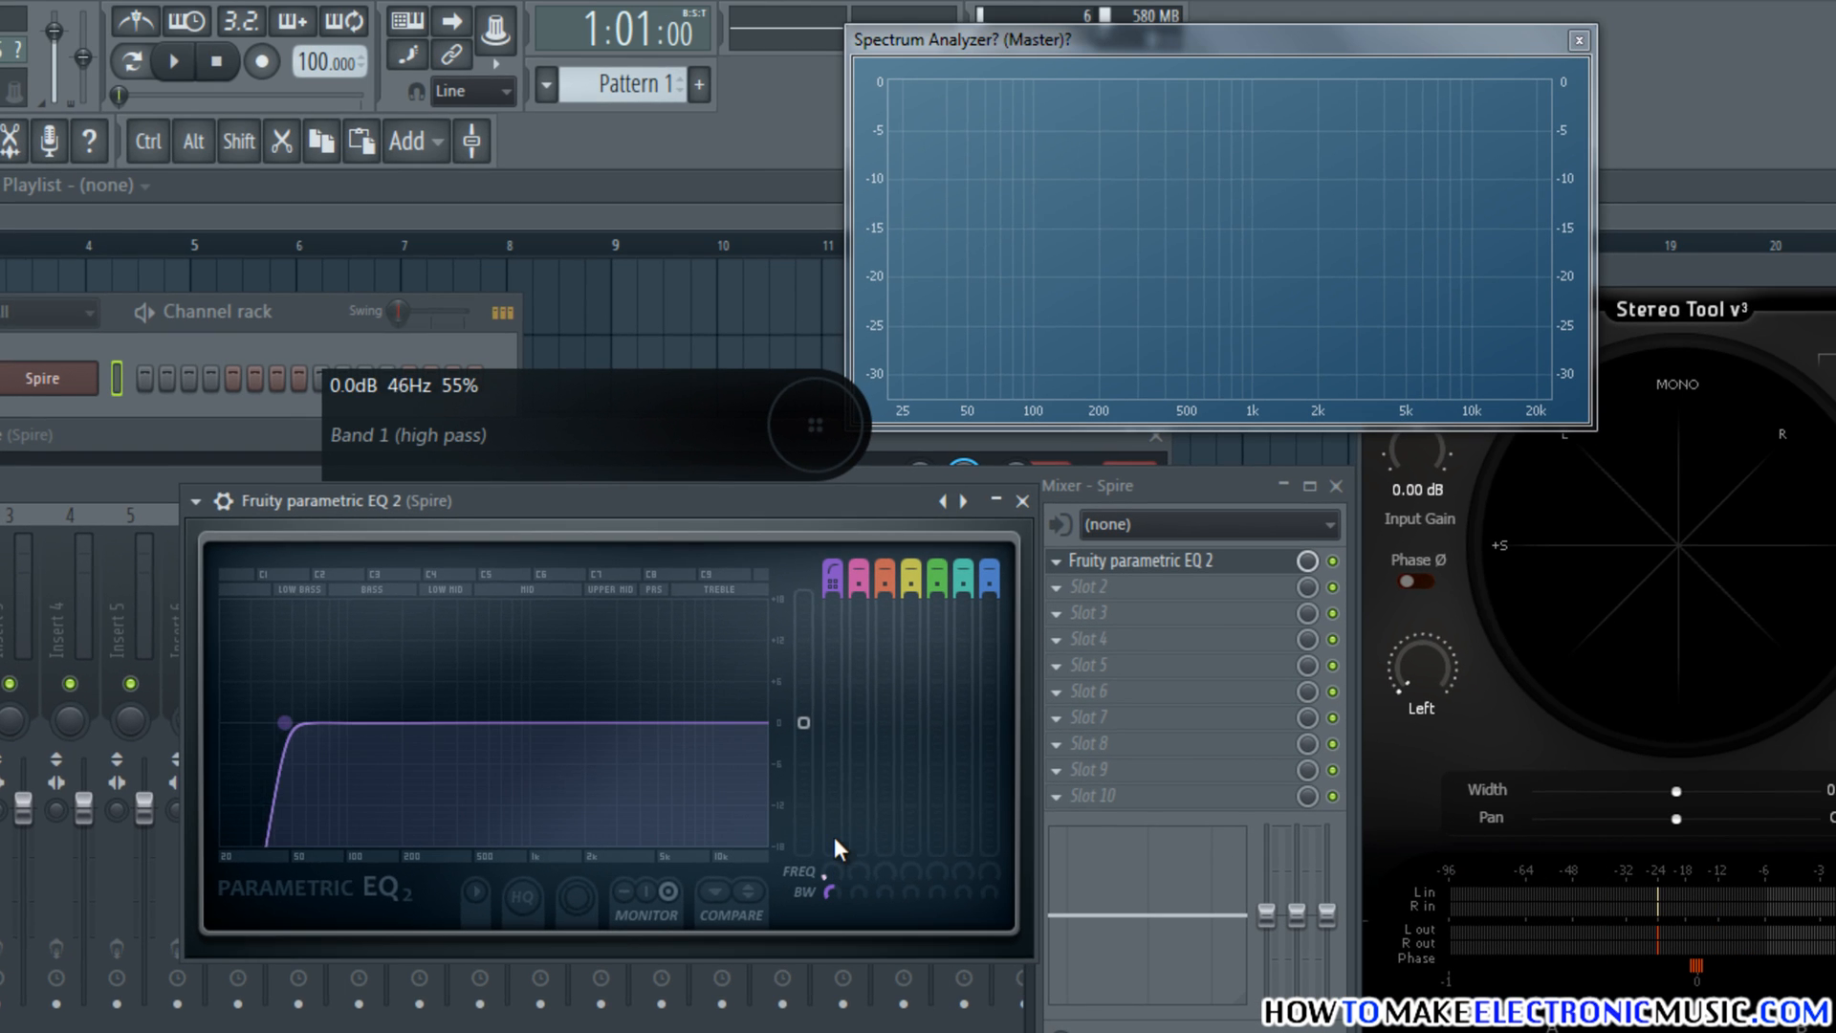
{"action": "left_click_drag", "start_coordinate": [834, 840], "coordinate": [829, 761]}
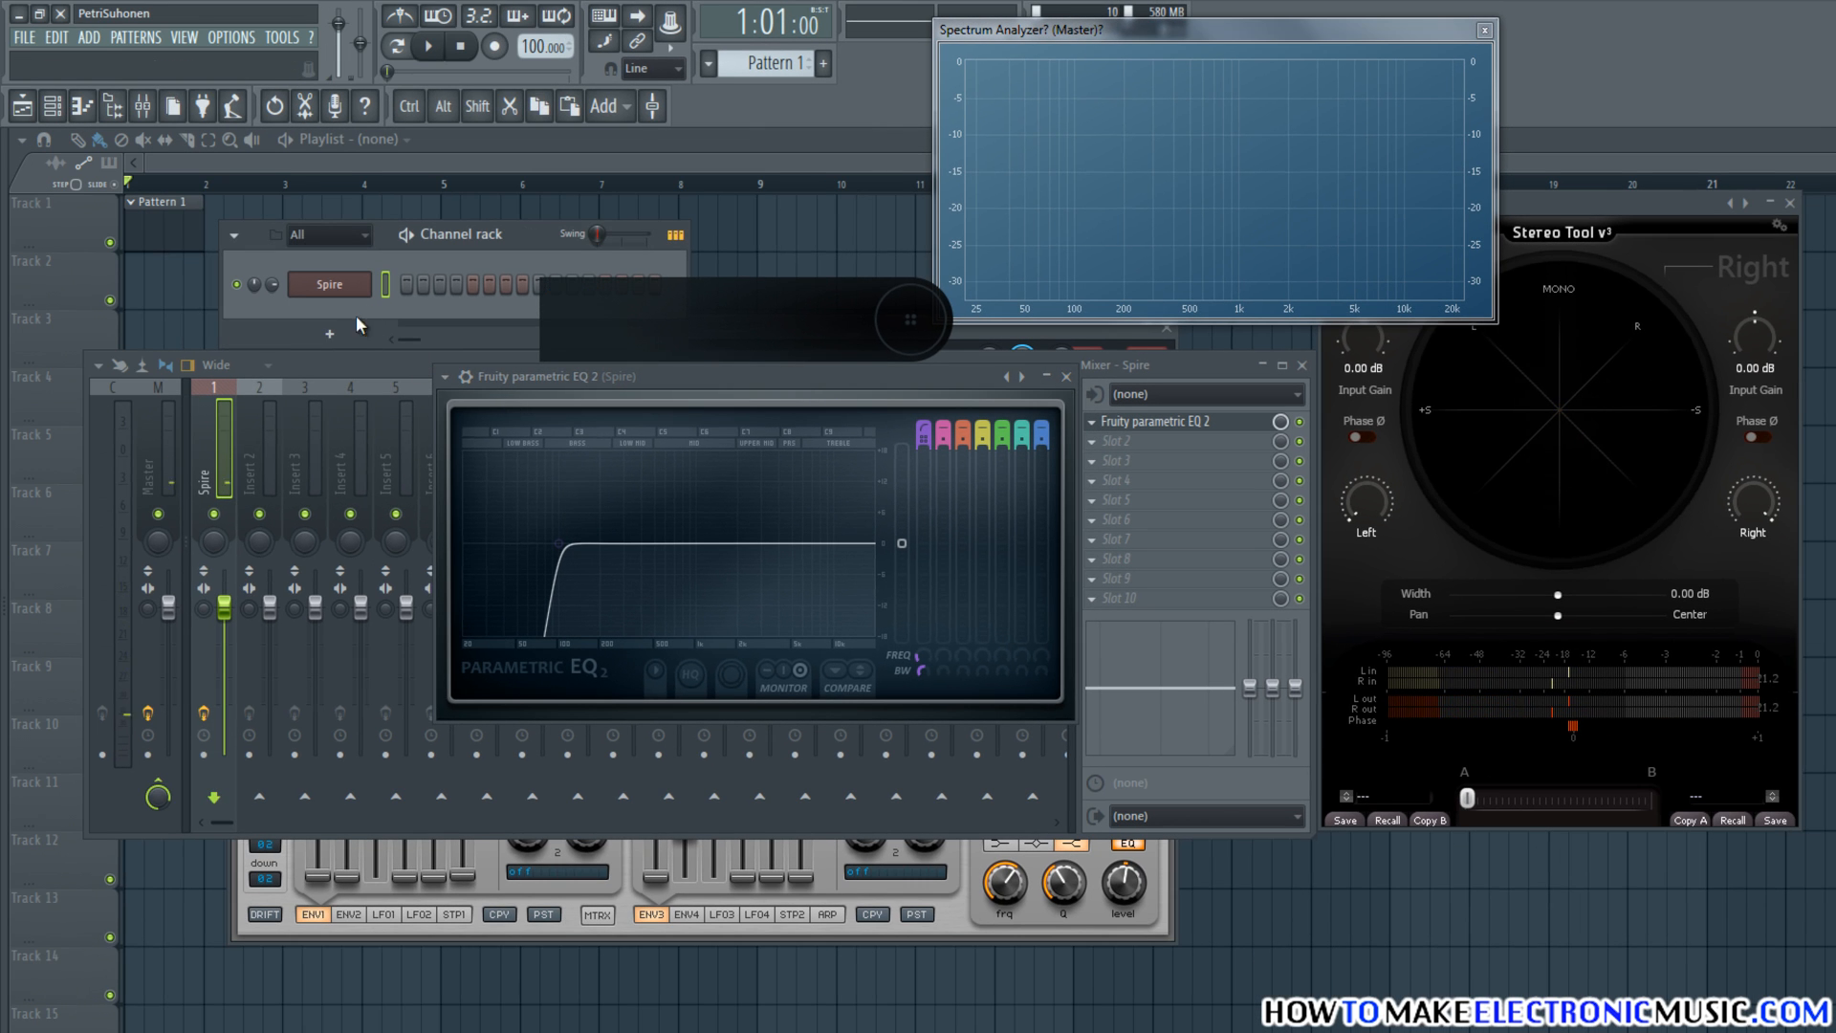
- Add a 3x Osc channel for the sub bass and place its window clear of the channel rack
{"action": "left_click", "coordinate": [342, 329]}
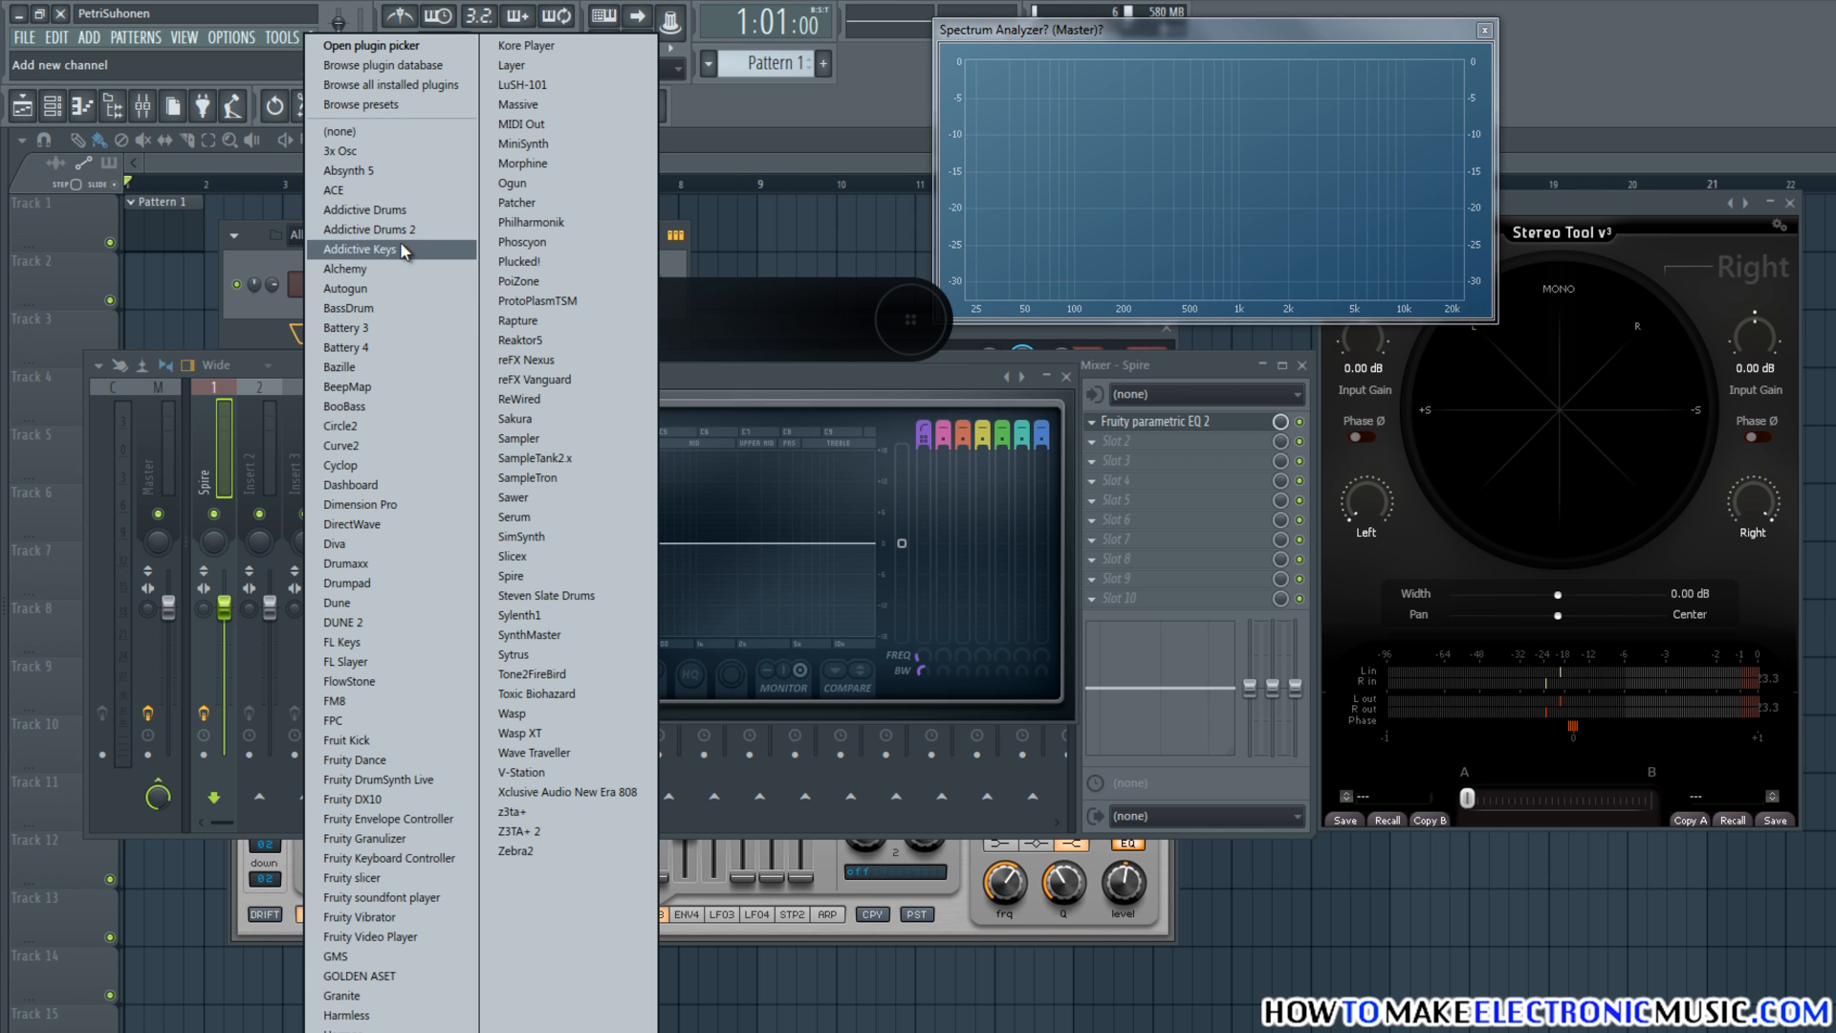
{"action": "left_click", "coordinate": [343, 150]}
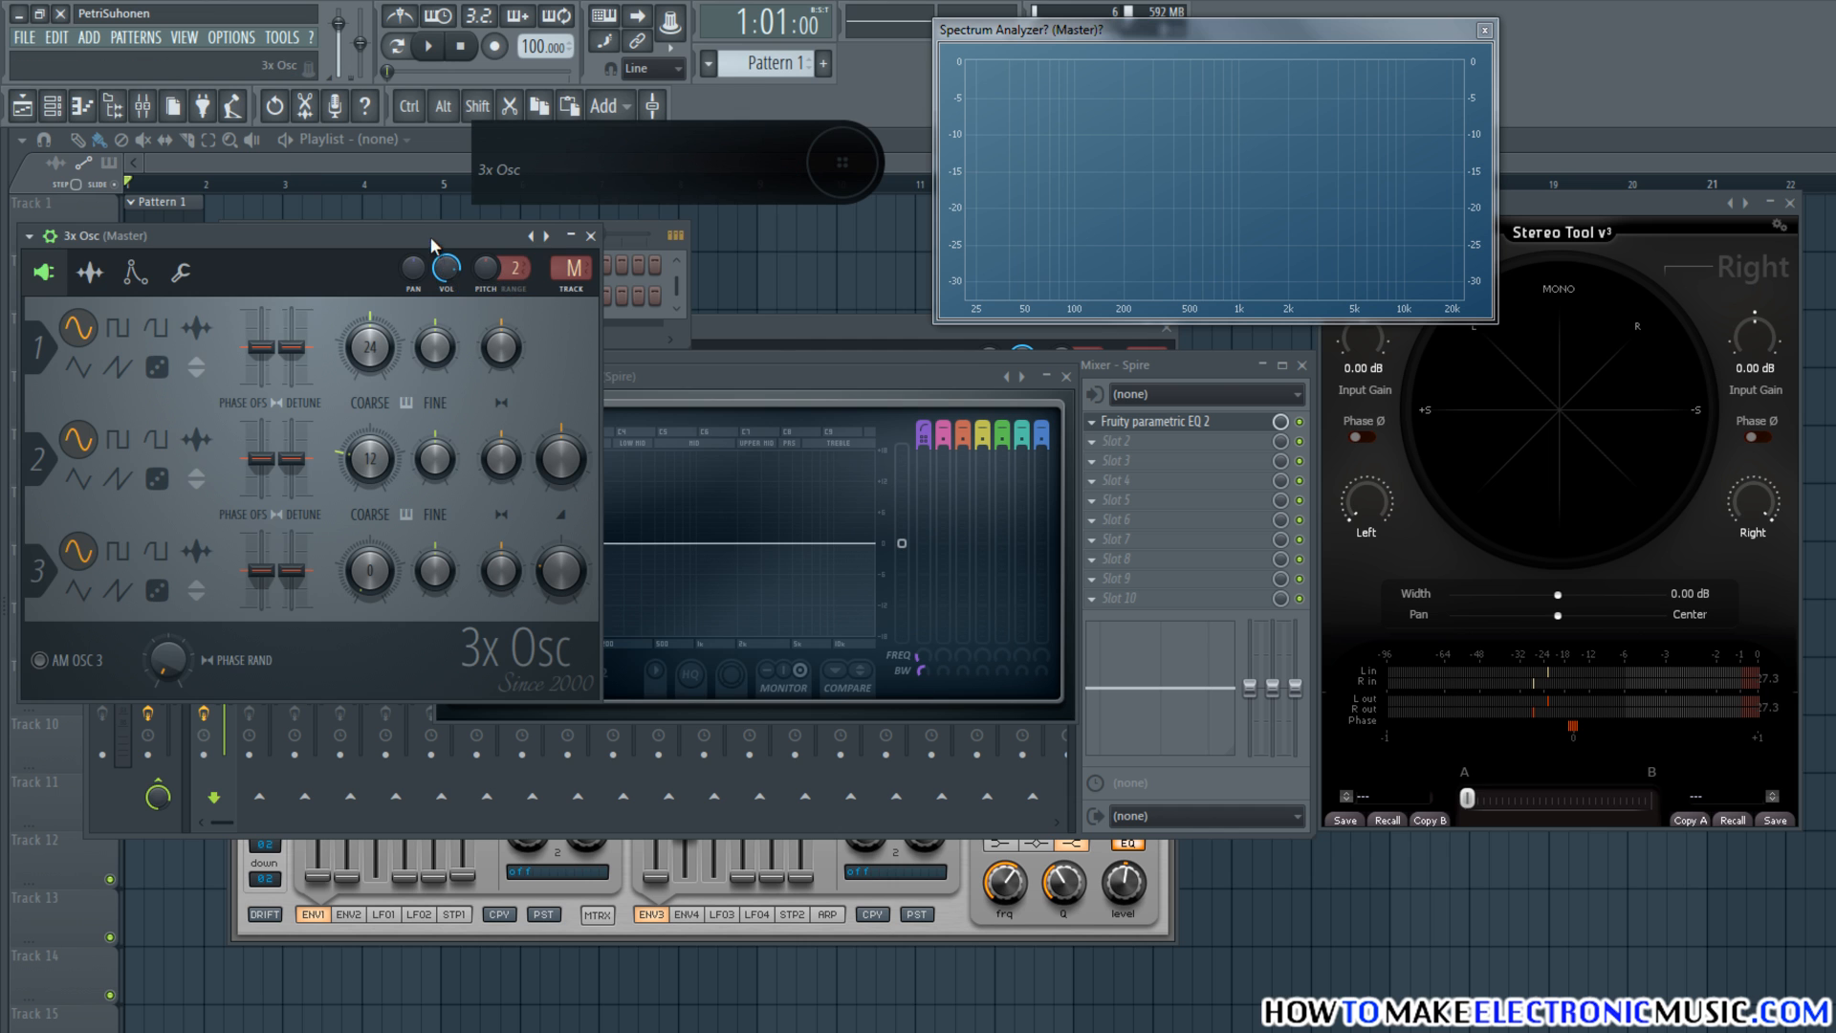
{"action": "left_click_drag", "start_coordinate": [449, 235], "coordinate": [712, 223]}
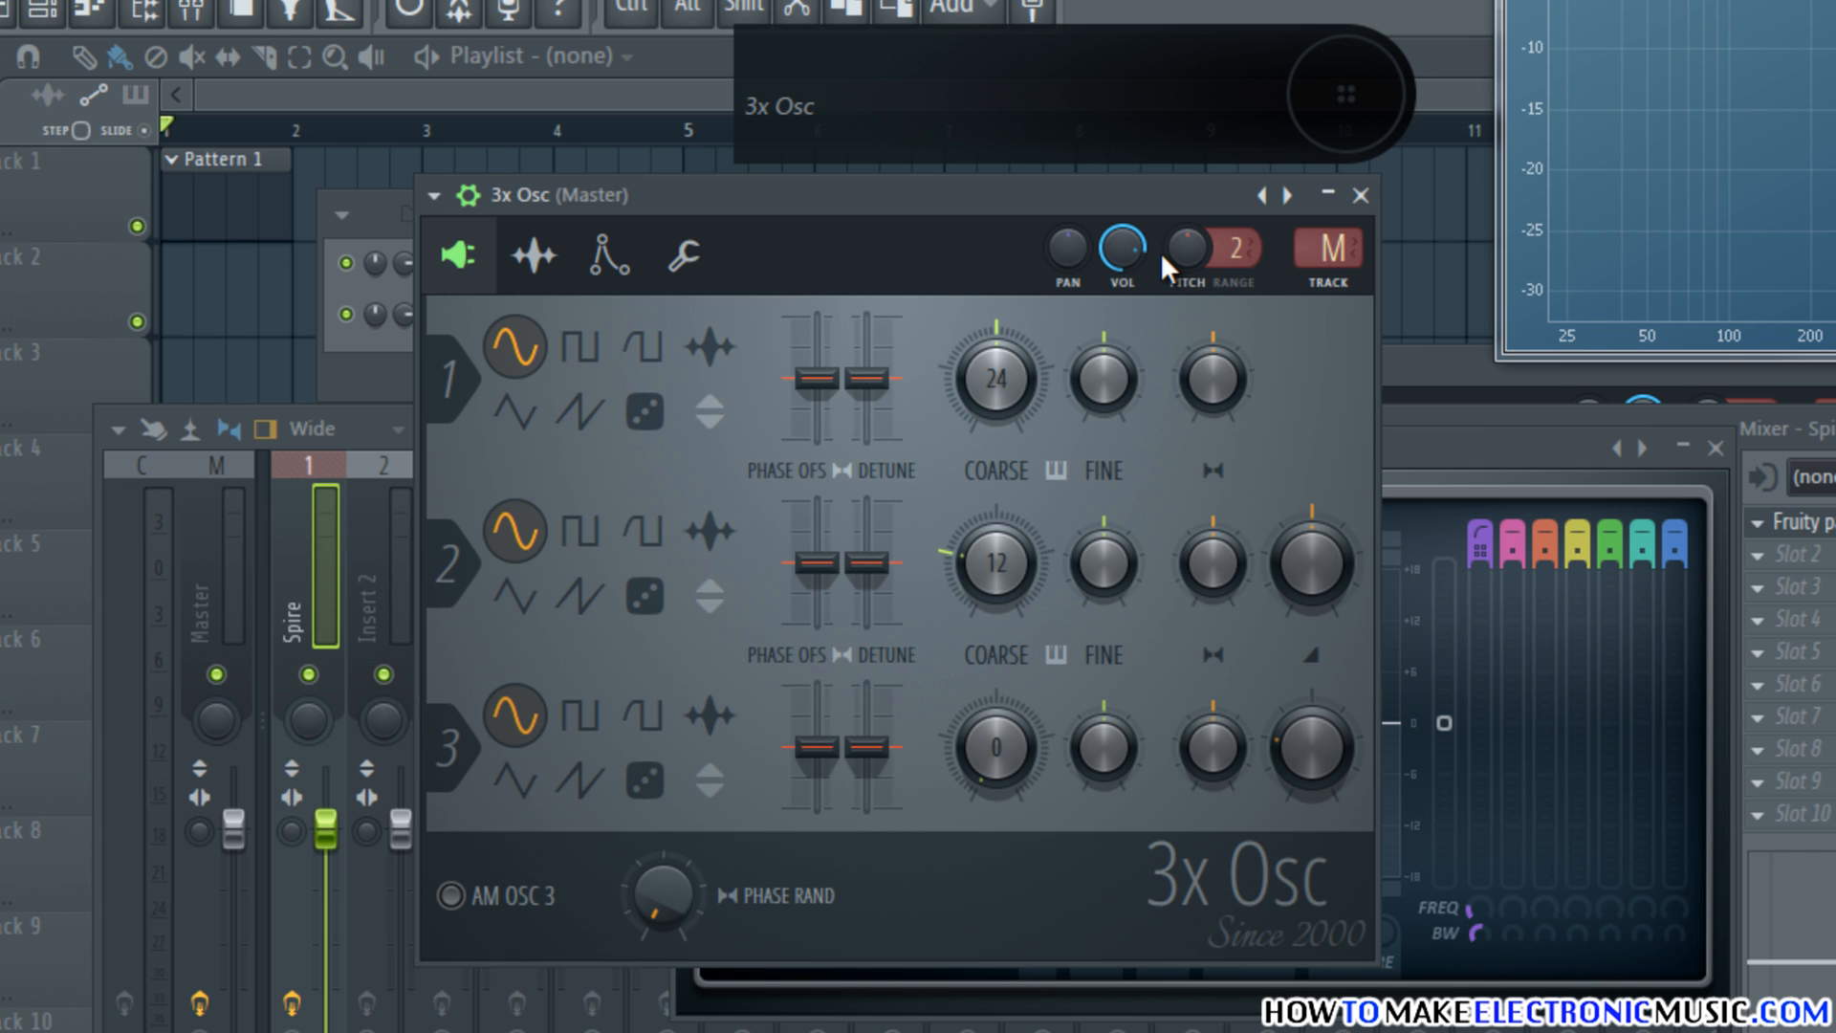
- Turn the mix levels of 3x Osc's oscillators 2 and 3 down to zero and set oscillator 1's coarse pitch to 0
{"action": "left_click_drag", "start_coordinate": [1322, 563], "coordinate": [1340, 598]}
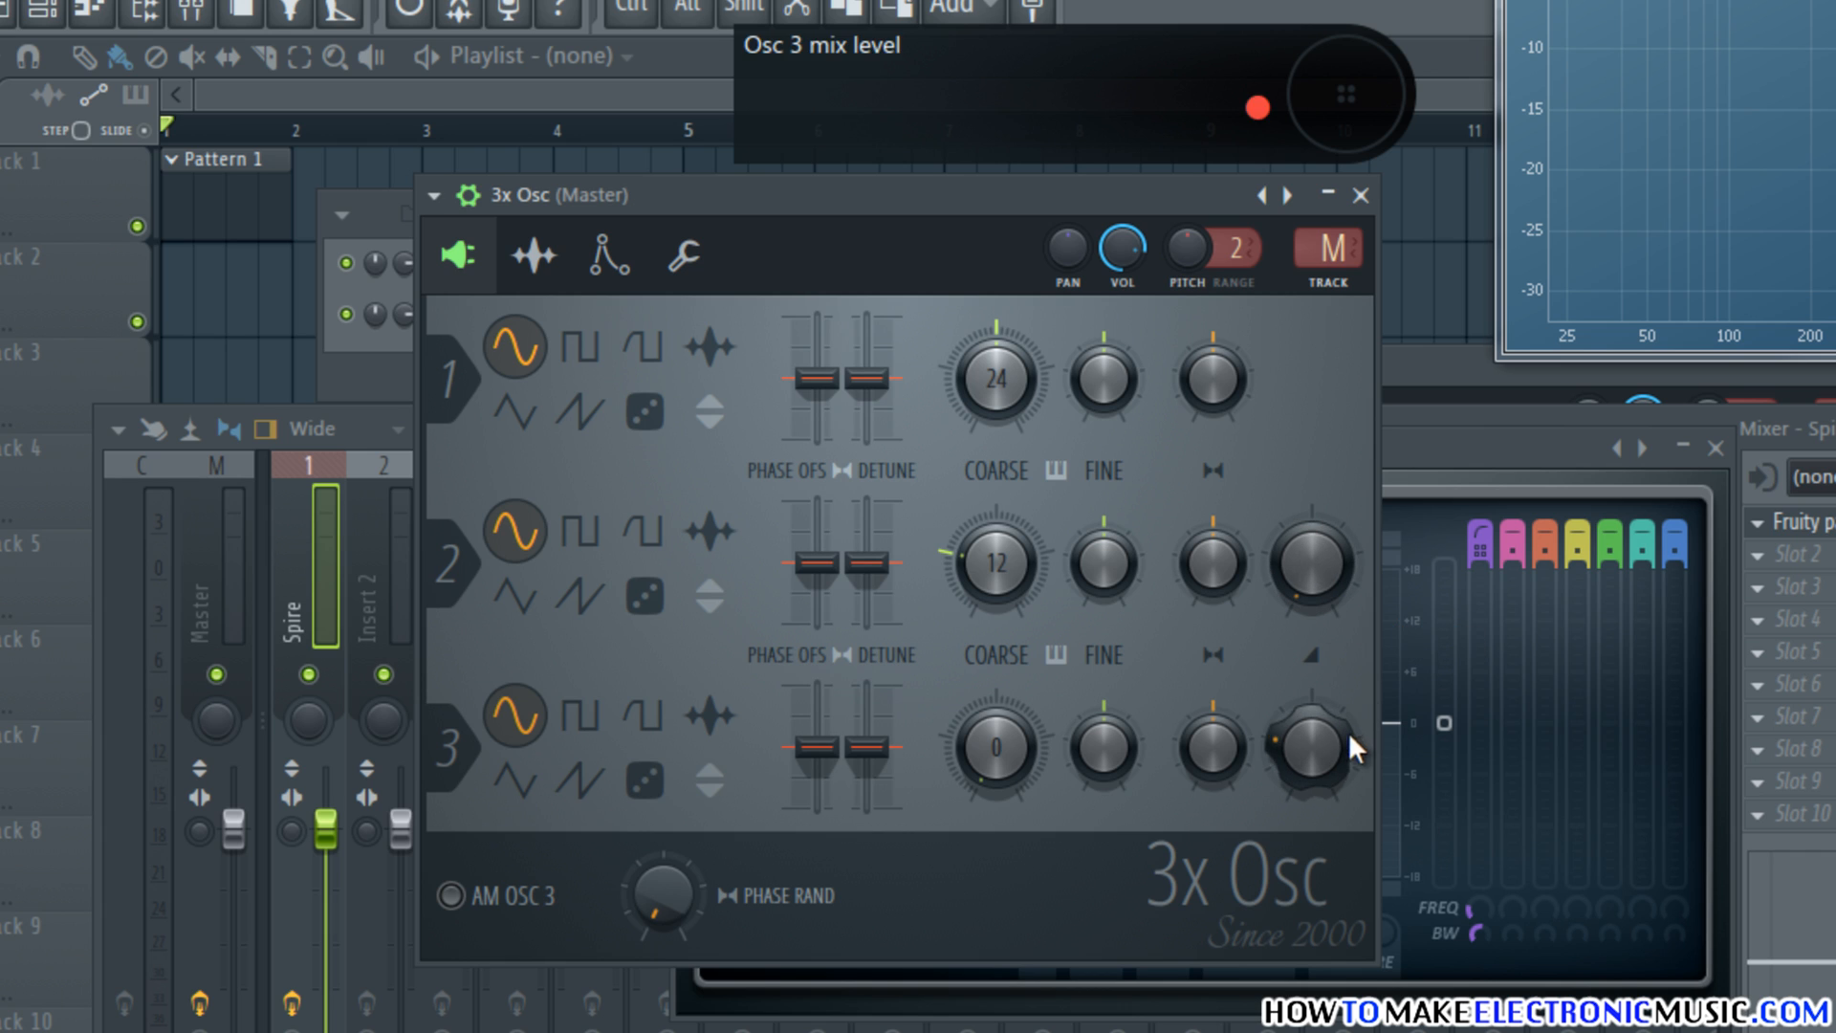
{"action": "left_click_drag", "start_coordinate": [1350, 735], "coordinate": [1347, 786]}
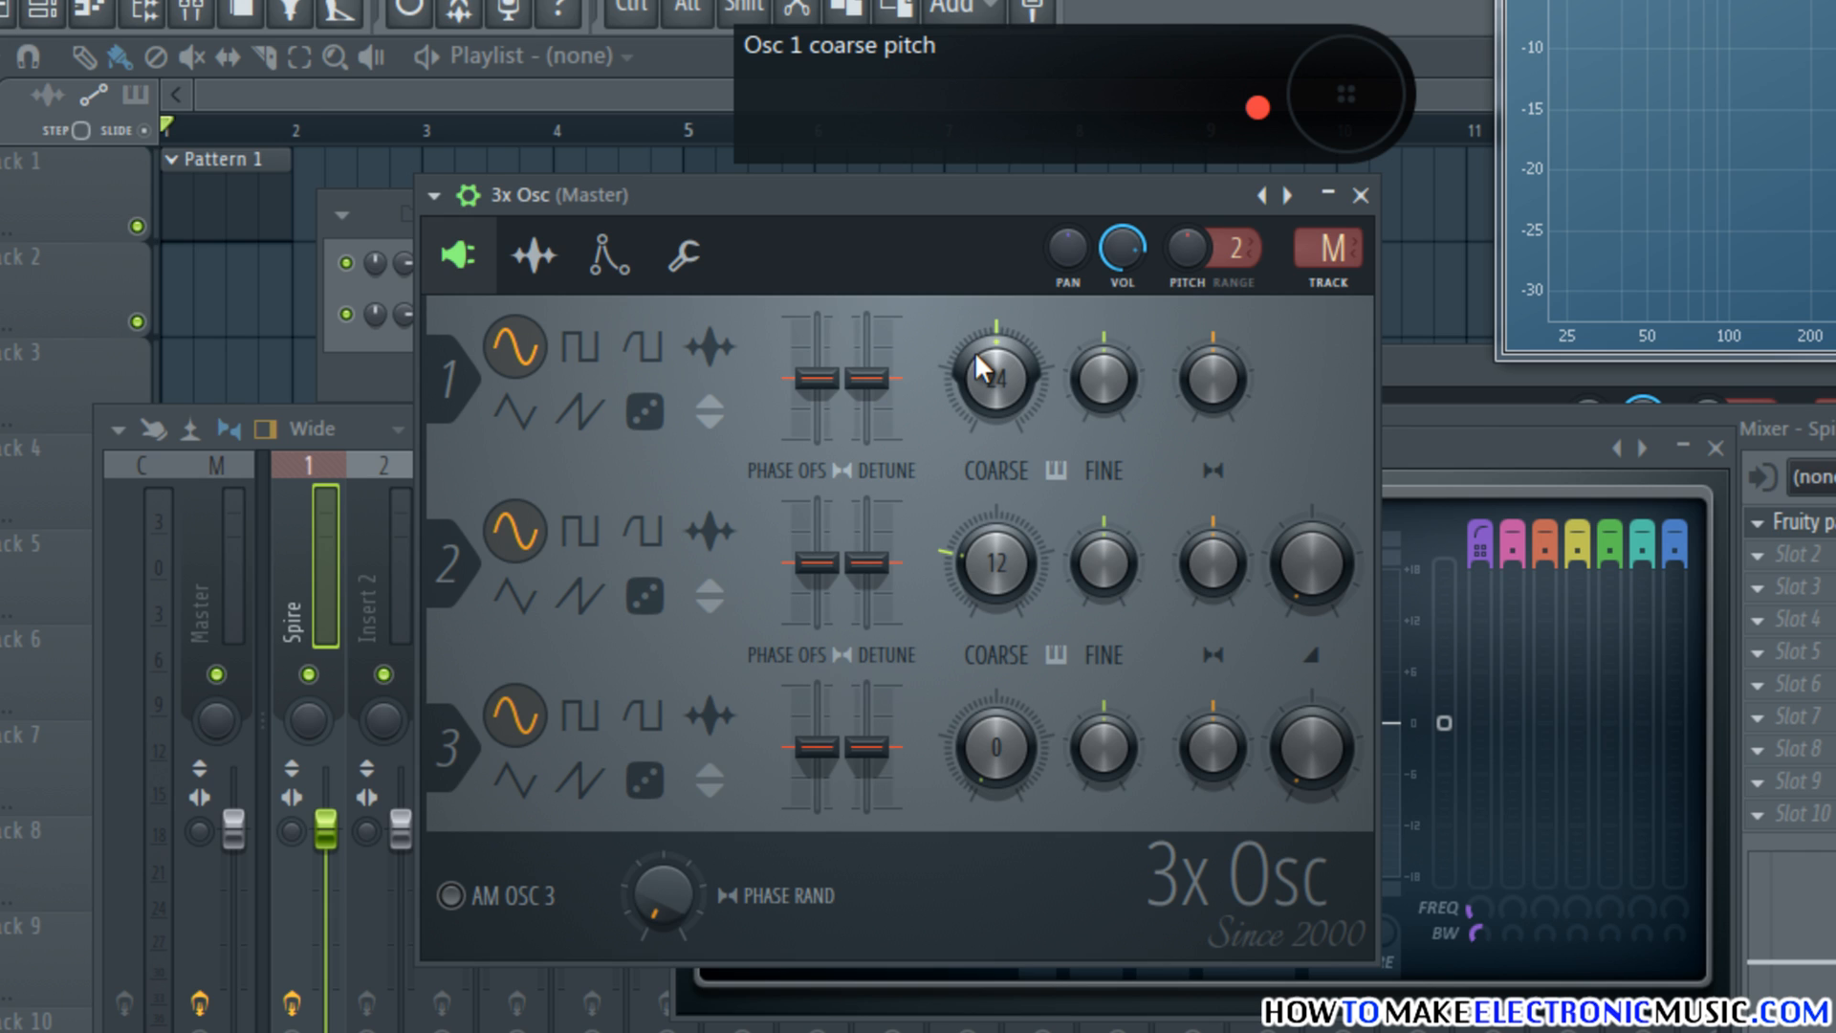
{"action": "left_click_drag", "start_coordinate": [974, 352], "coordinate": [1008, 363]}
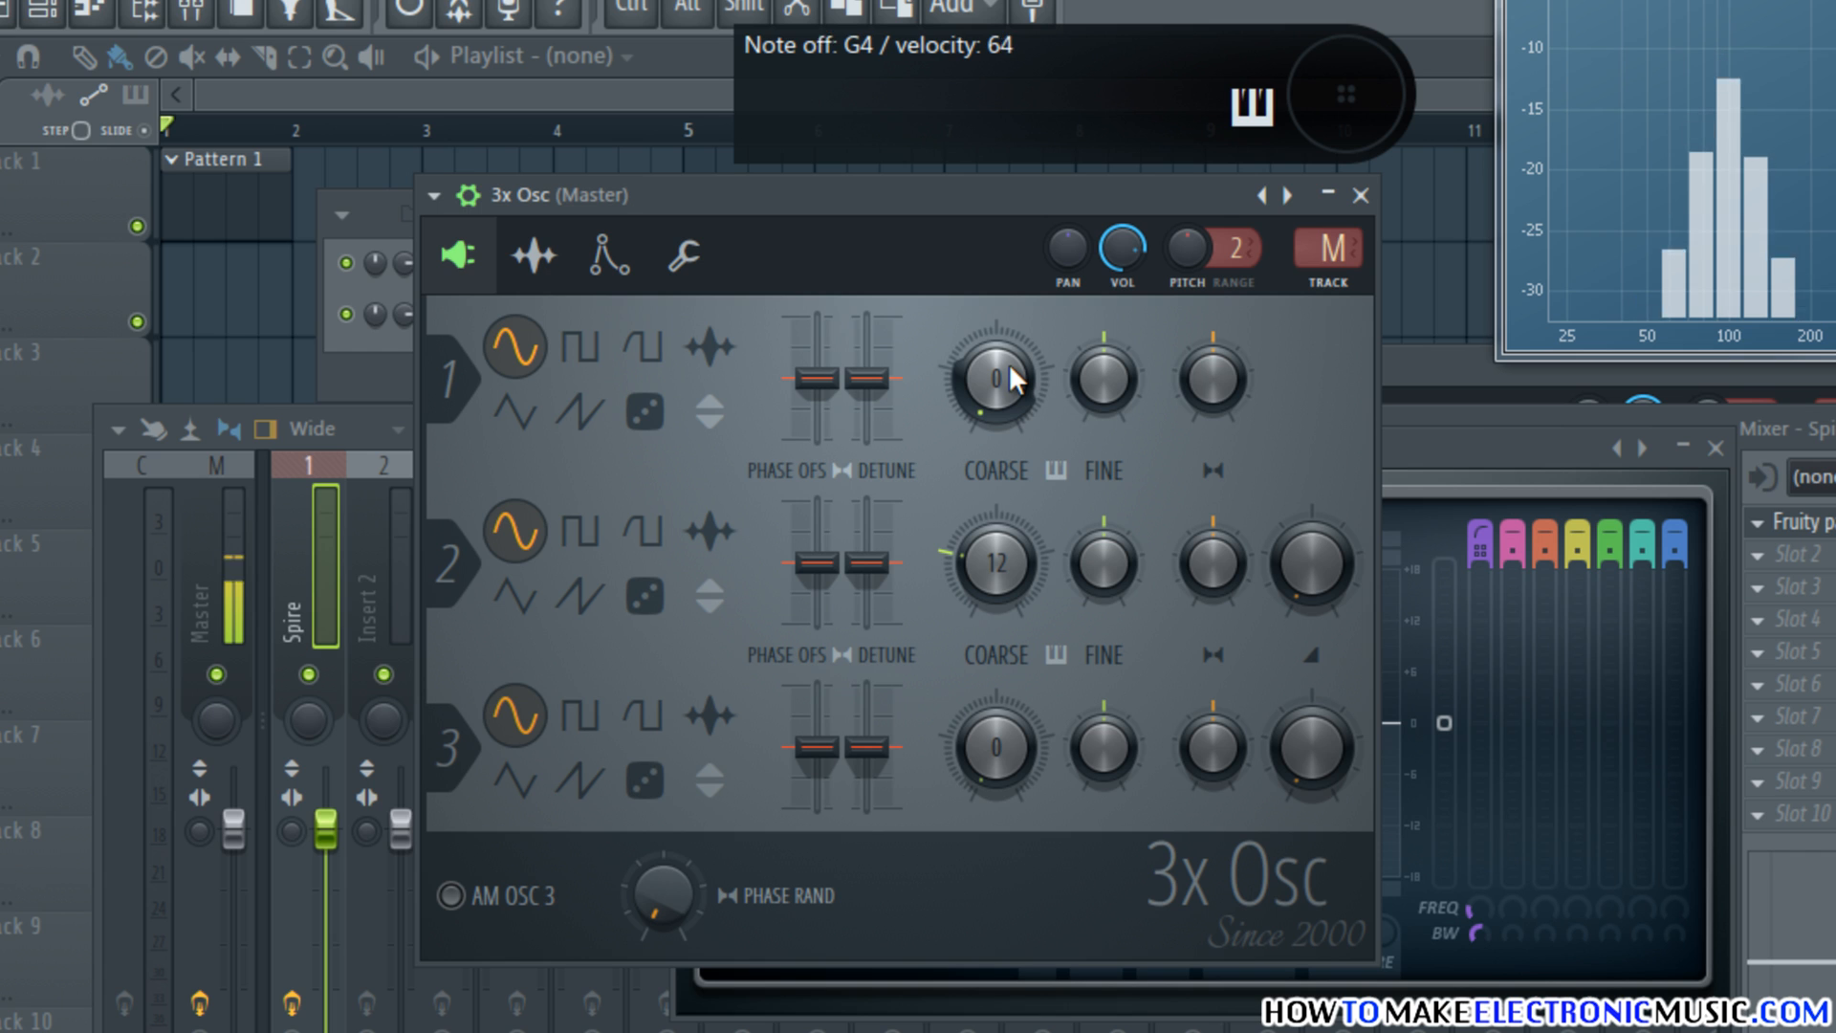
- Set the 3x Osc's root note to C6 and close its window
{"action": "left_click", "coordinate": [605, 260]}
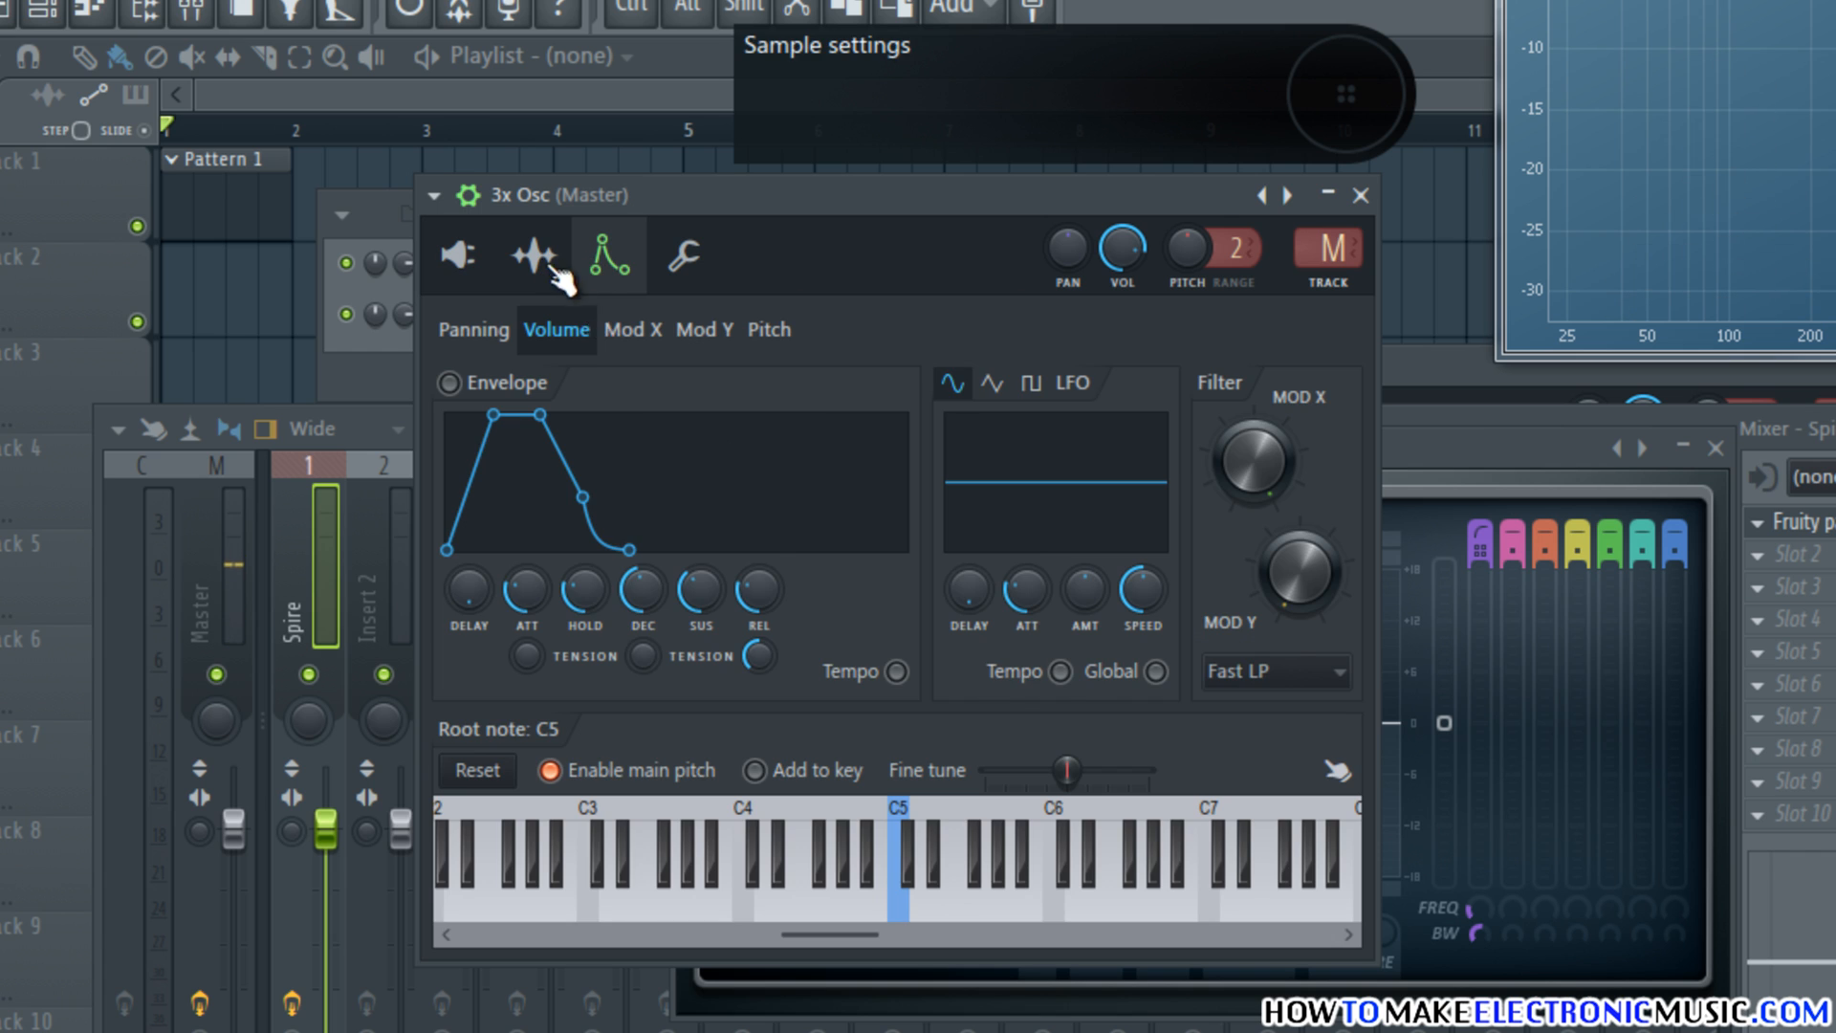
{"action": "left_click", "coordinate": [559, 266]}
{"action": "left_click", "coordinate": [602, 256]}
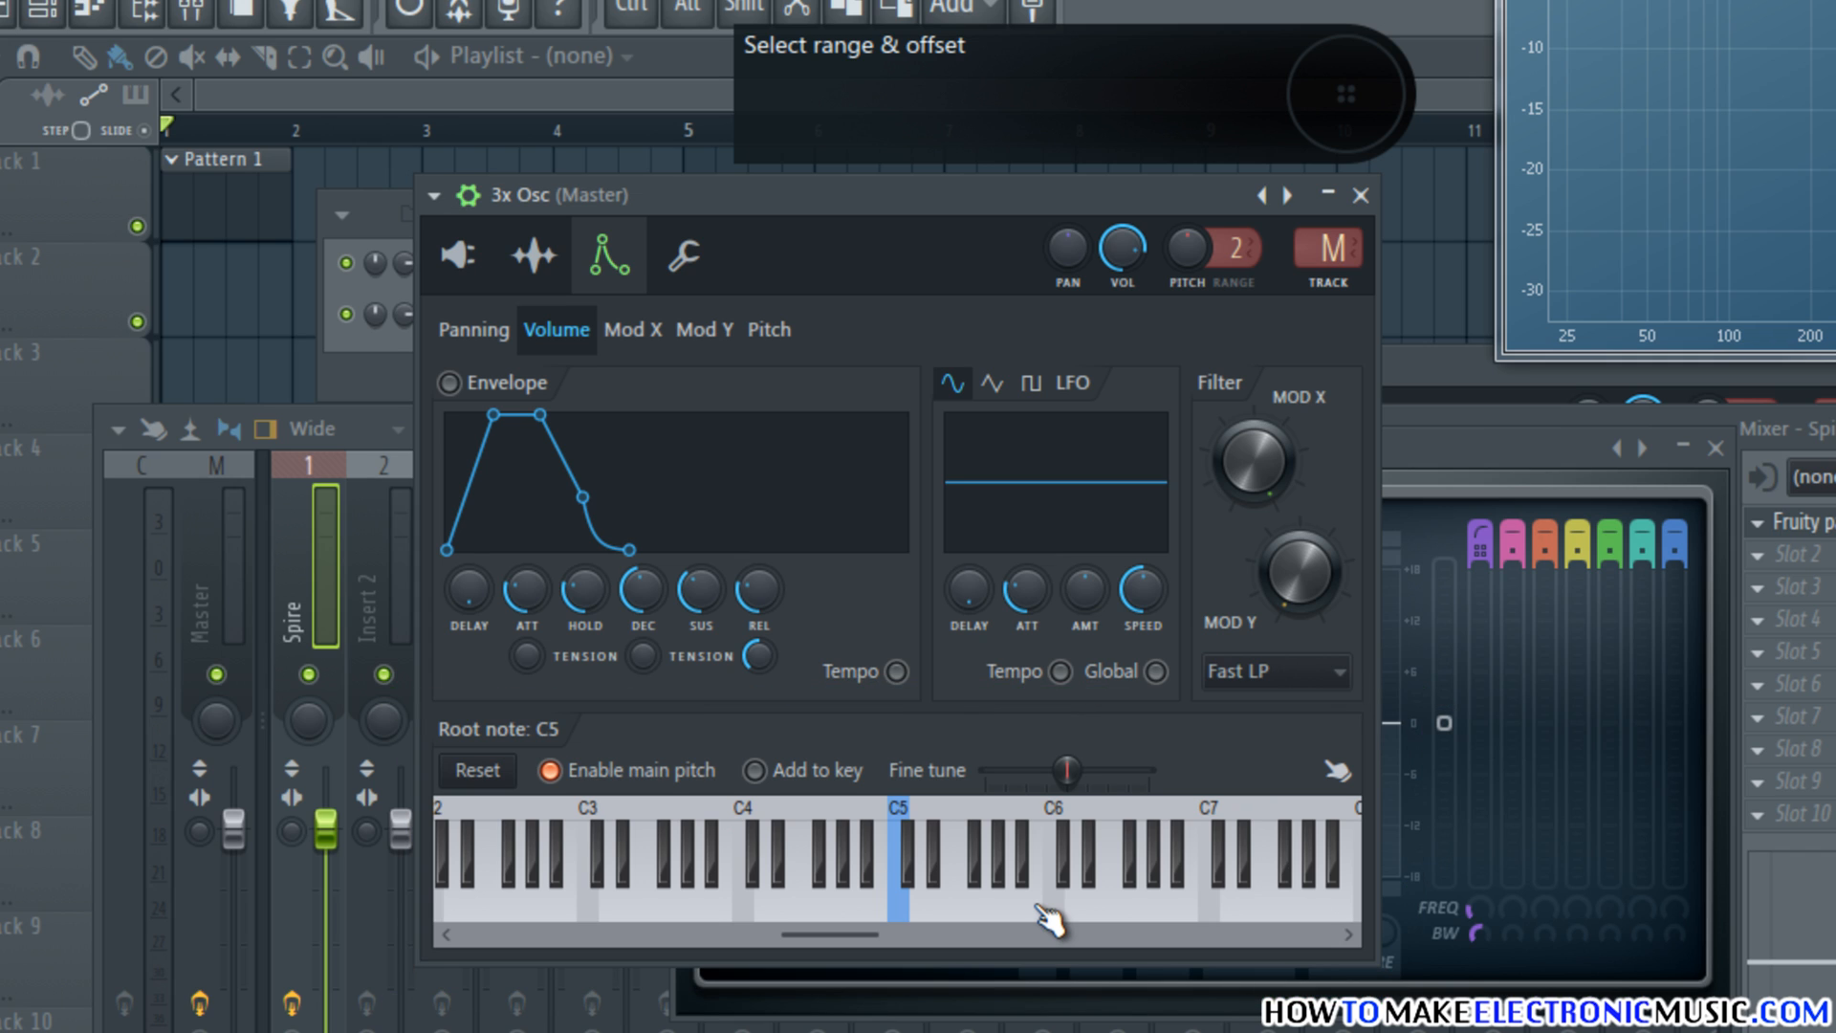
{"action": "left_click", "coordinate": [1056, 899]}
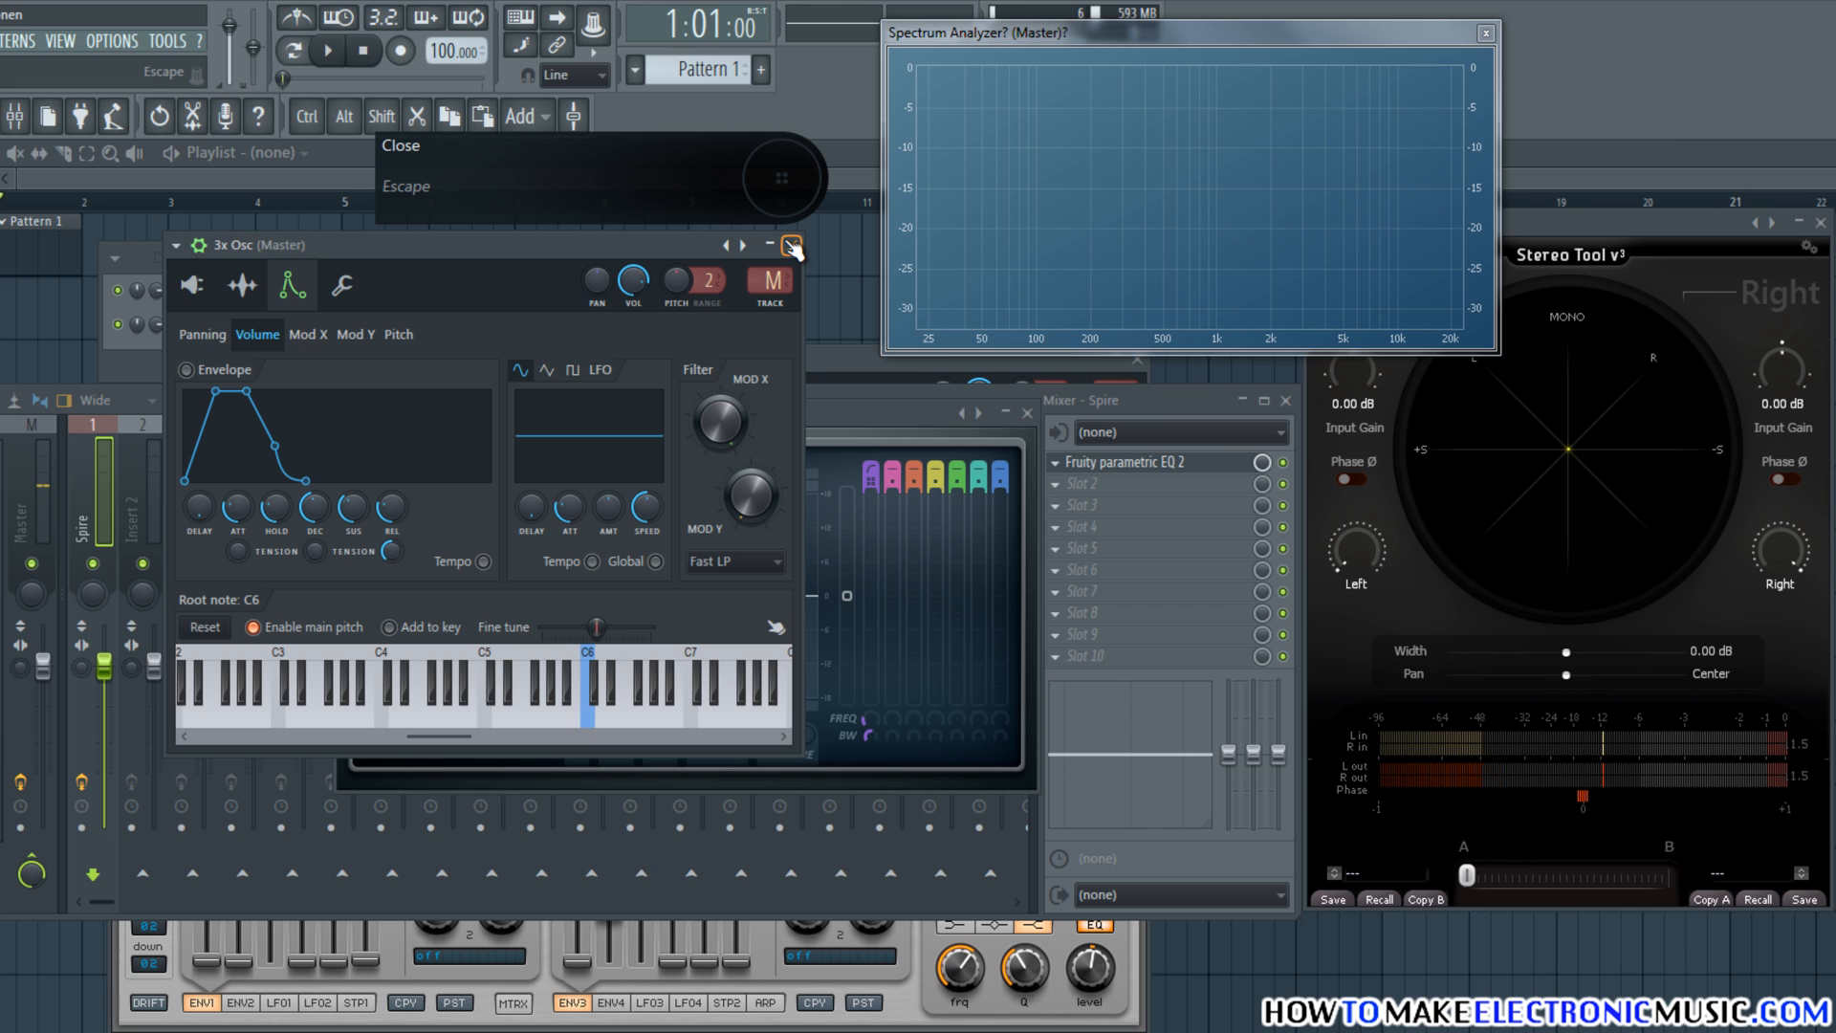
{"action": "left_click", "coordinate": [793, 247]}
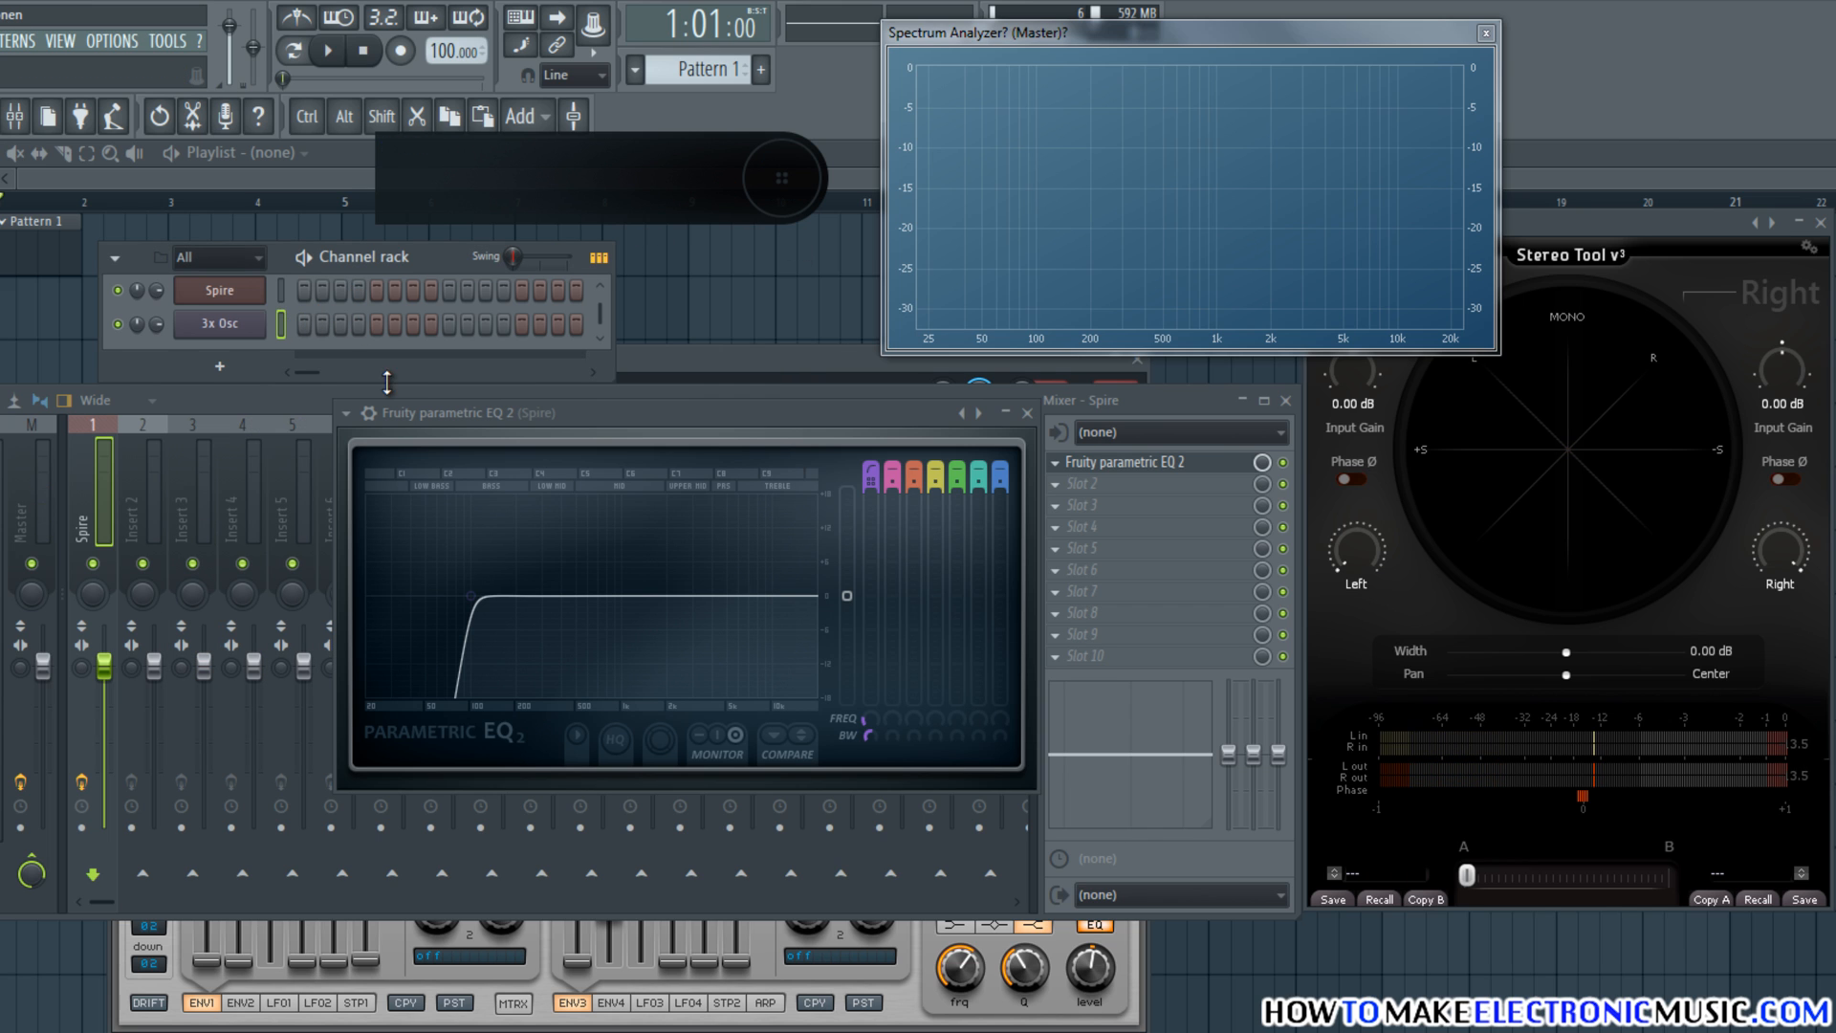
- Add a Layer channel and move it above Spire and 3x Osc in the channel rack
{"action": "left_click_drag", "start_coordinate": [387, 383], "coordinate": [409, 450]}
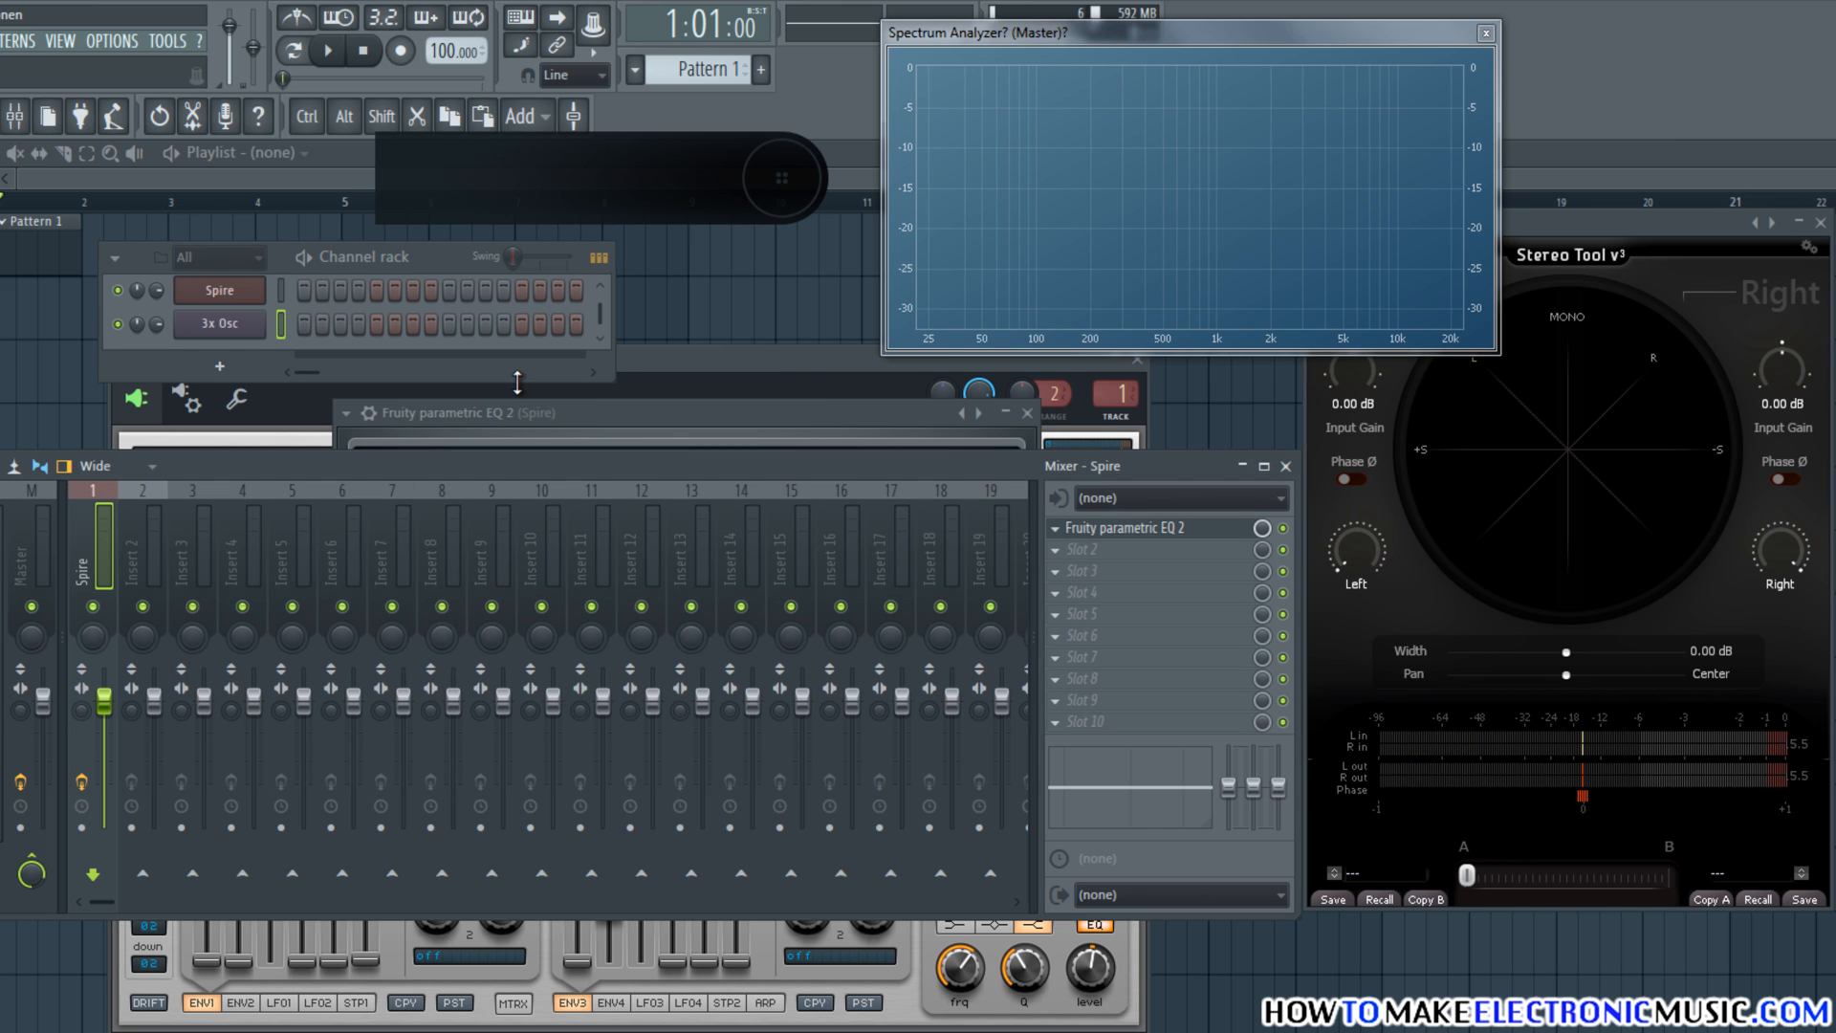
{"action": "left_click_drag", "start_coordinate": [427, 267], "coordinate": [587, 313]}
{"action": "left_click", "coordinate": [380, 445]}
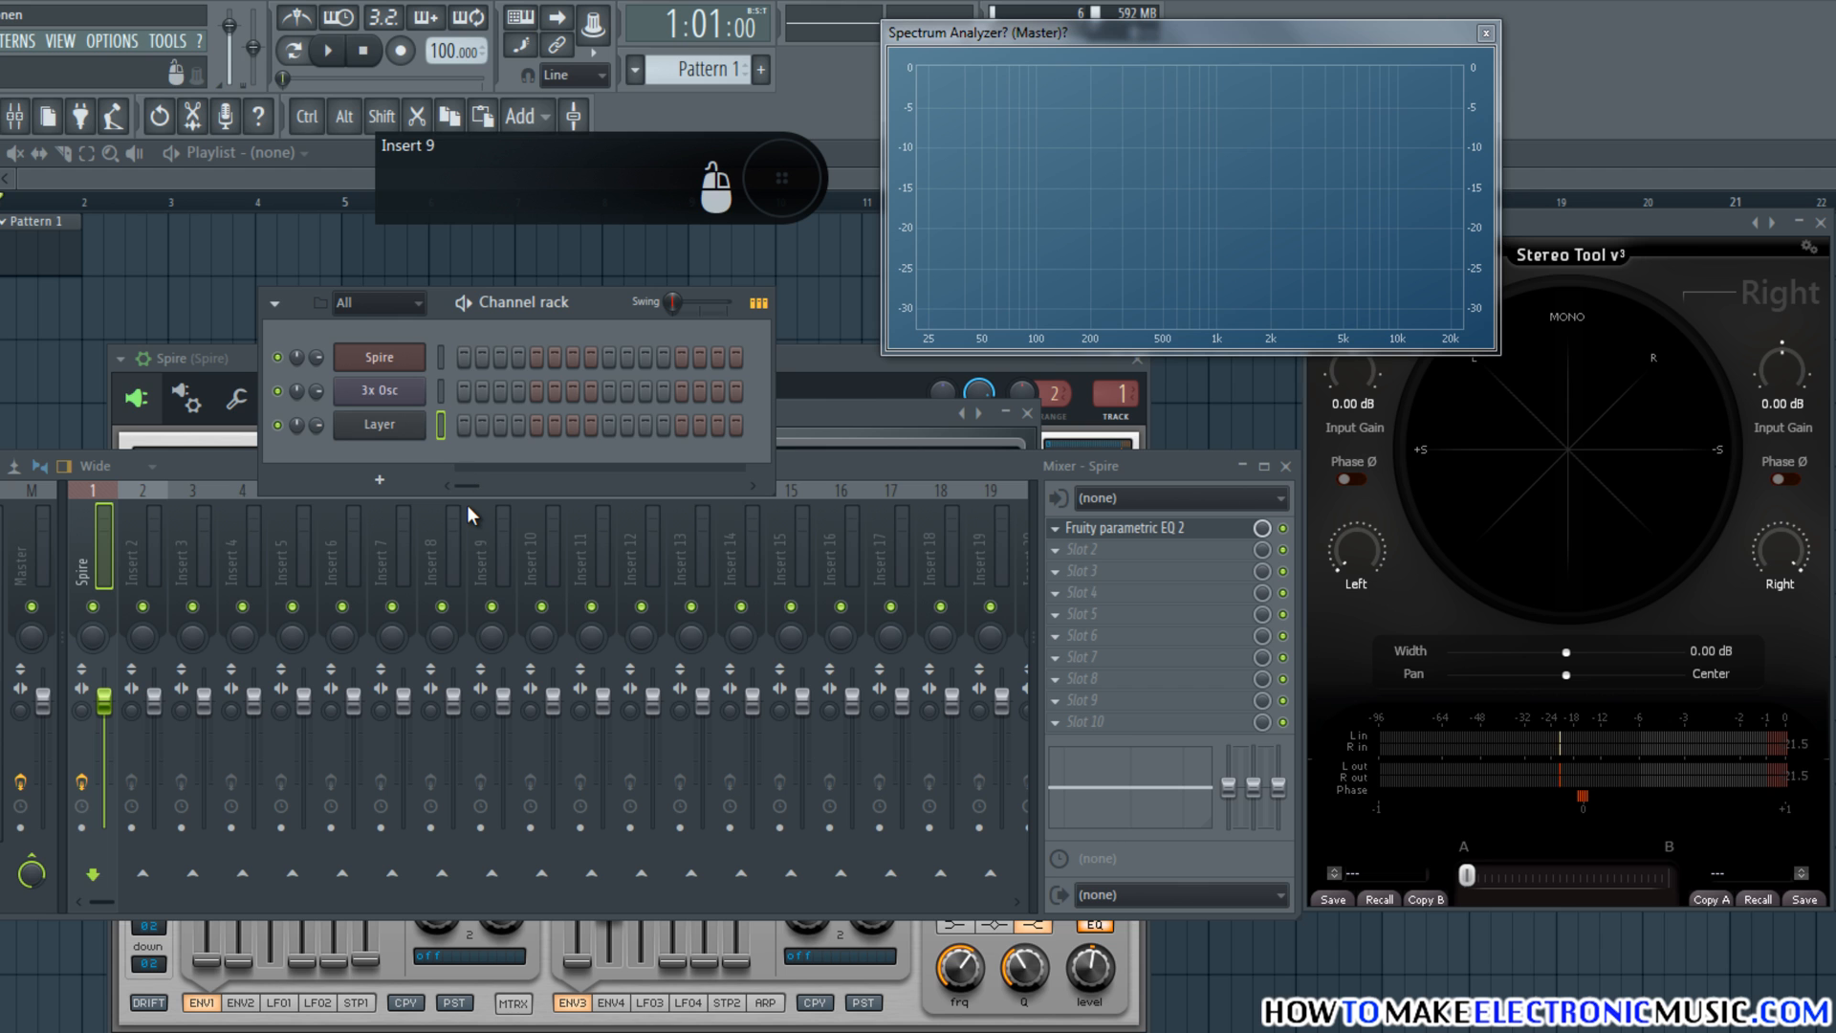
{"action": "key", "text": "alt+Up"}
{"action": "key", "text": "alt+Up"}
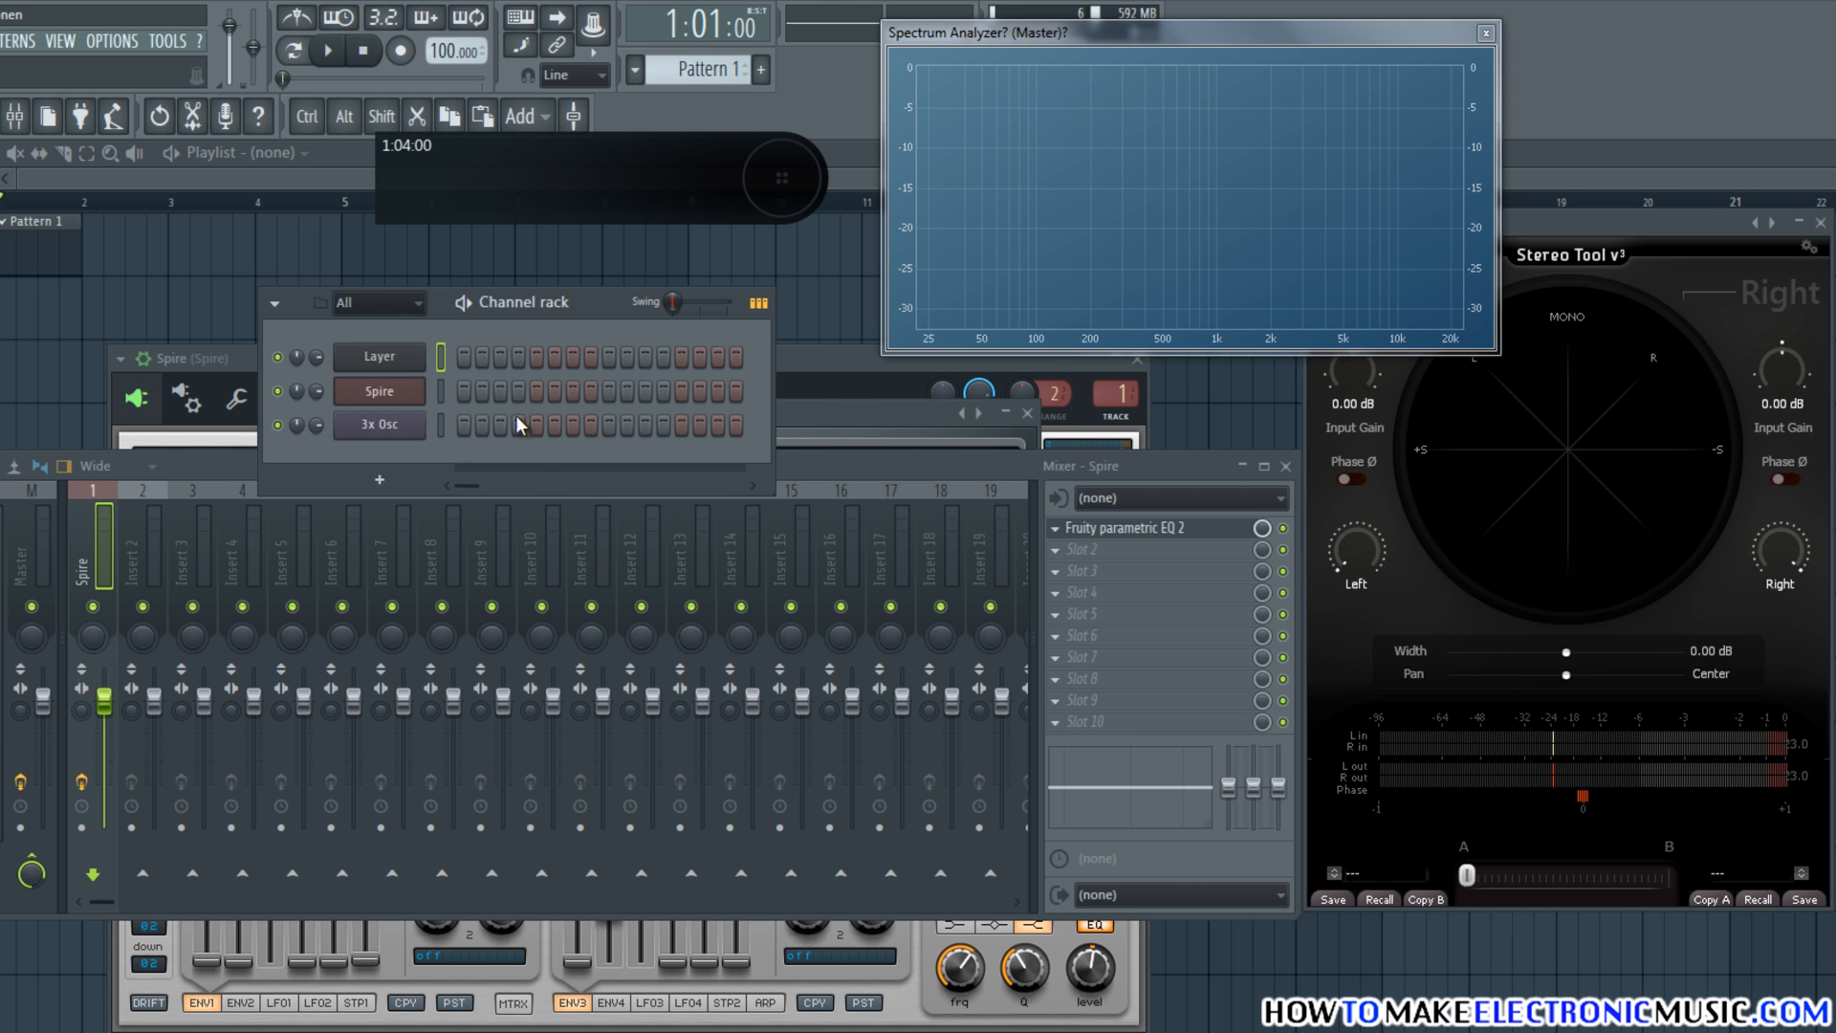
- Set the Spire and 3x Osc channels as children of the Layer, reselect the Layer channel and close its settings
{"action": "left_click", "coordinate": [416, 354]}
{"action": "left_click", "coordinate": [612, 307]}
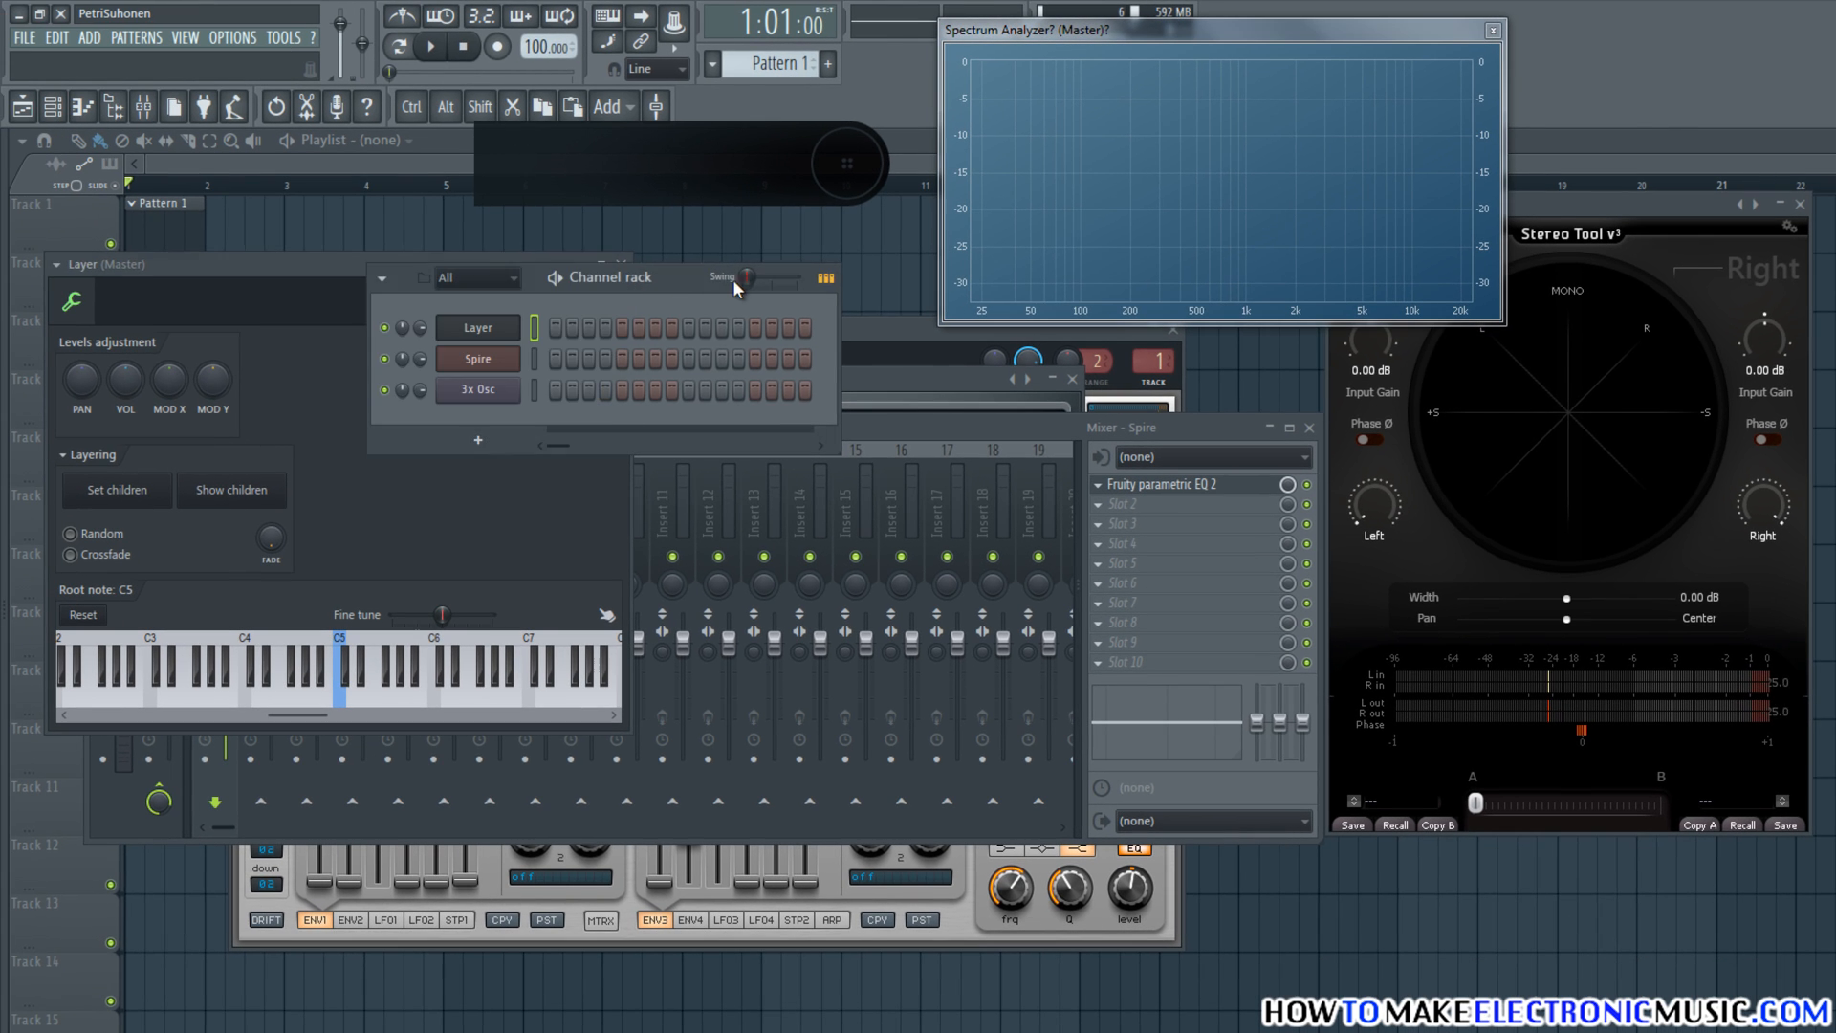
{"action": "left_click_drag", "start_coordinate": [732, 279], "coordinate": [1022, 357]}
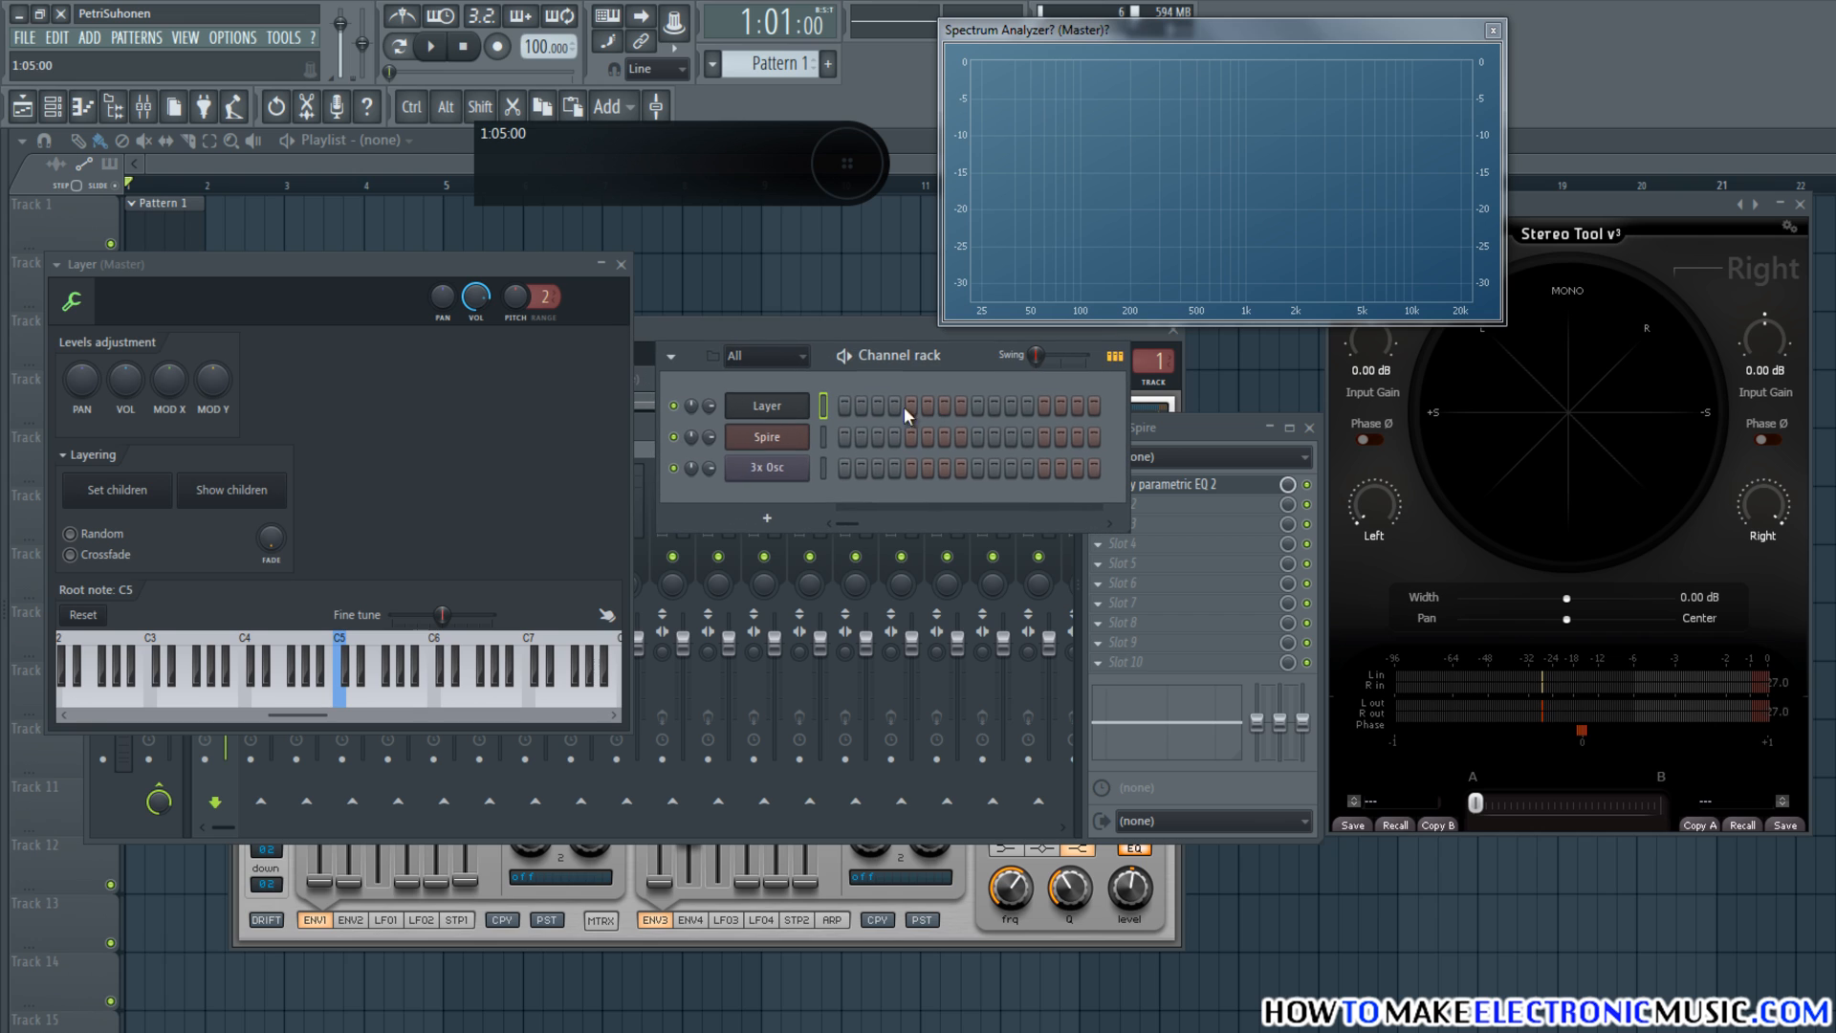
{"action": "left_click", "coordinate": [823, 411]}
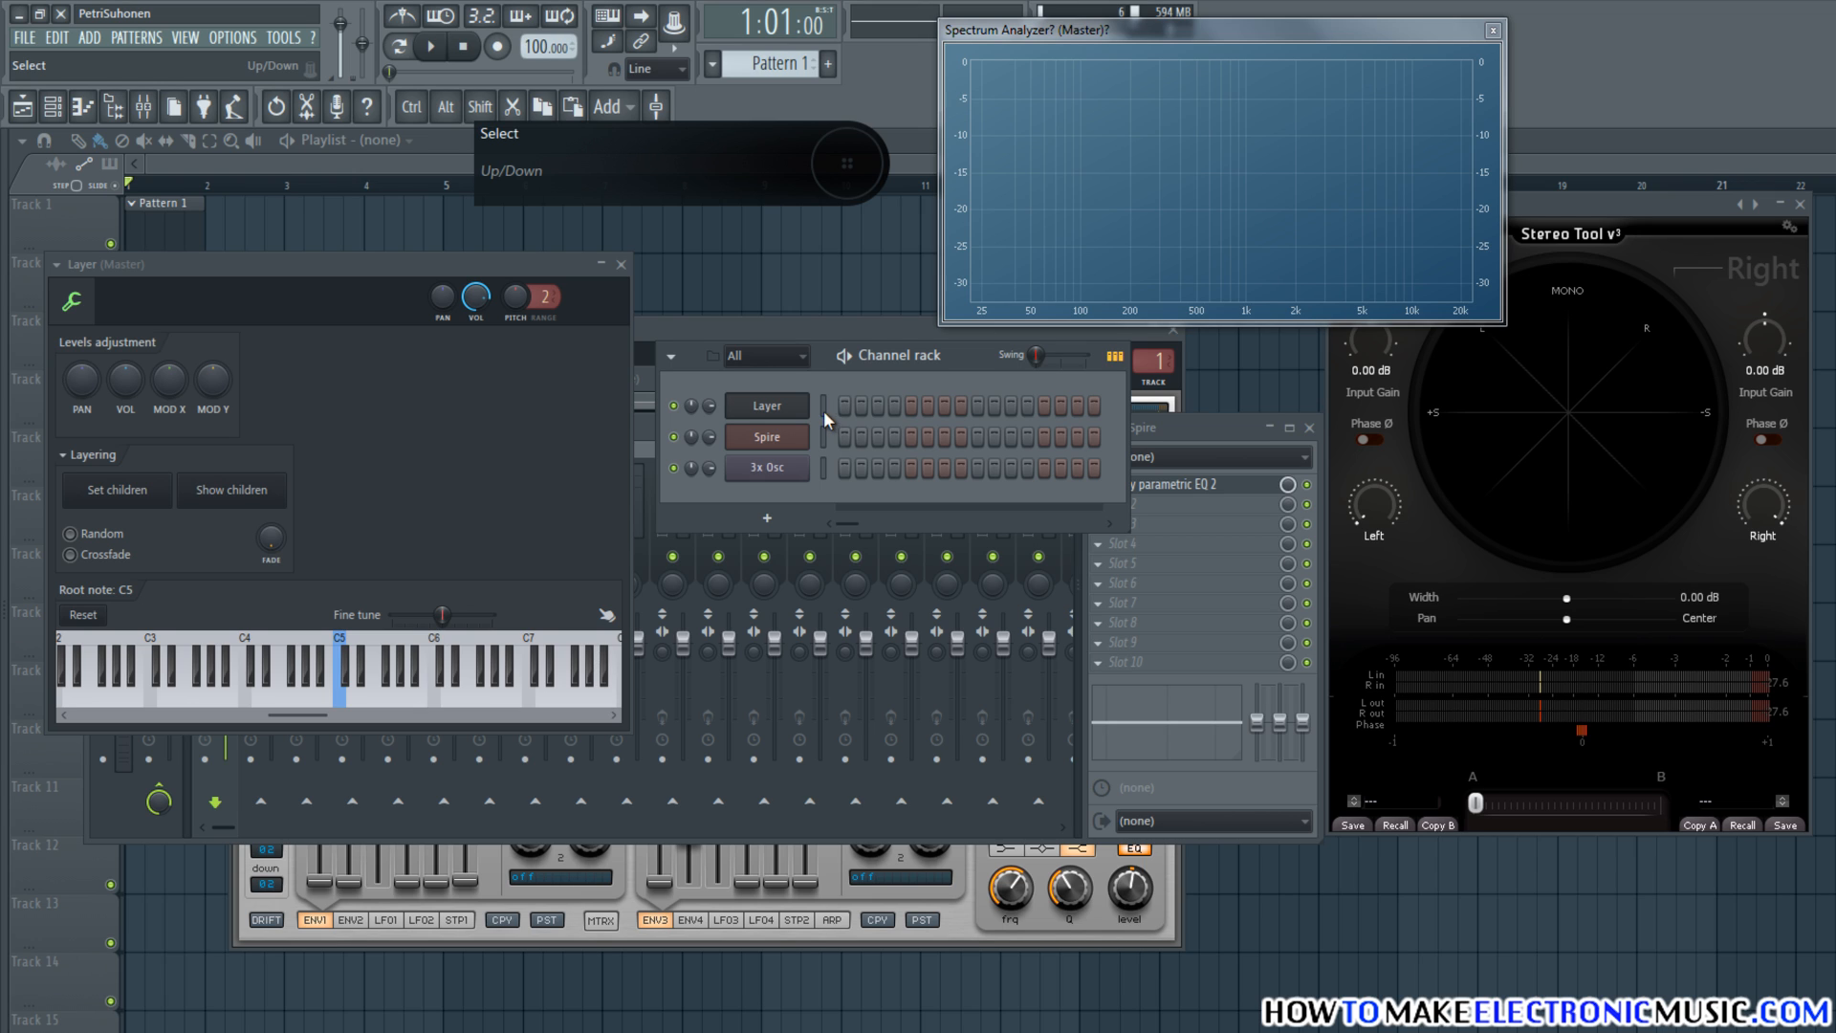
{"action": "left_click", "coordinate": [823, 466]}
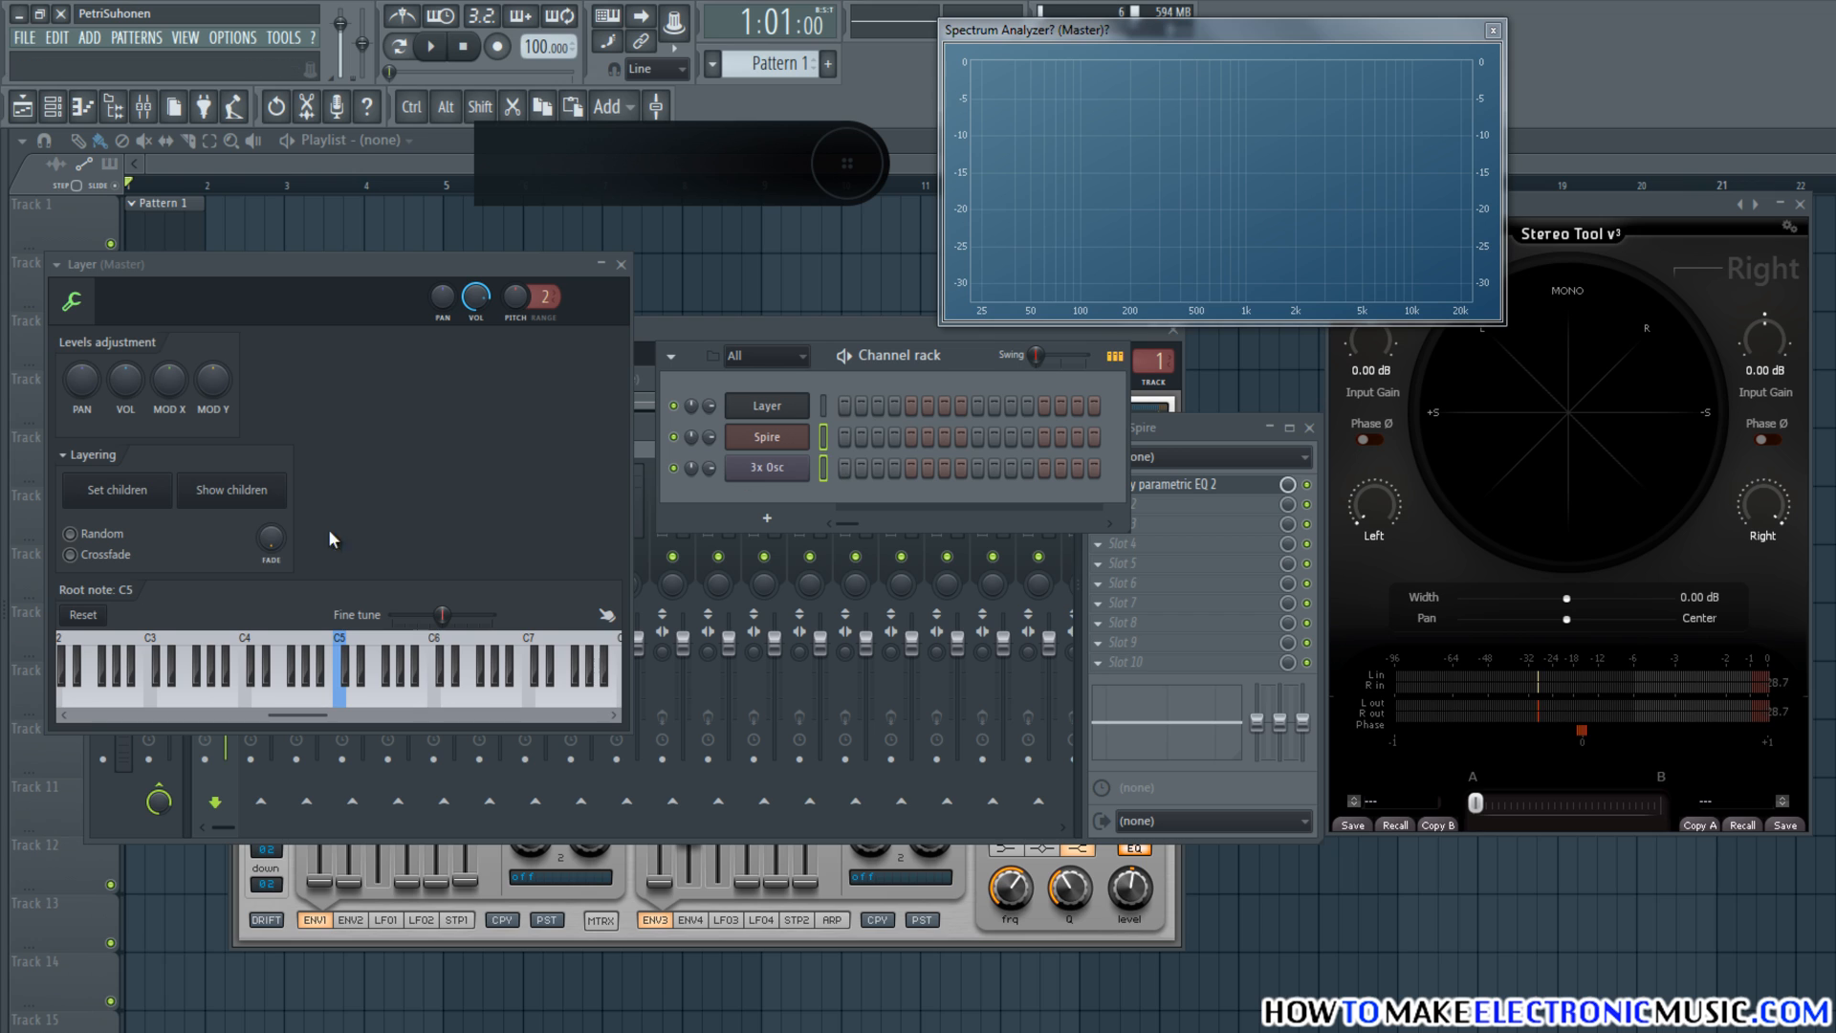
{"action": "left_click", "coordinate": [156, 507]}
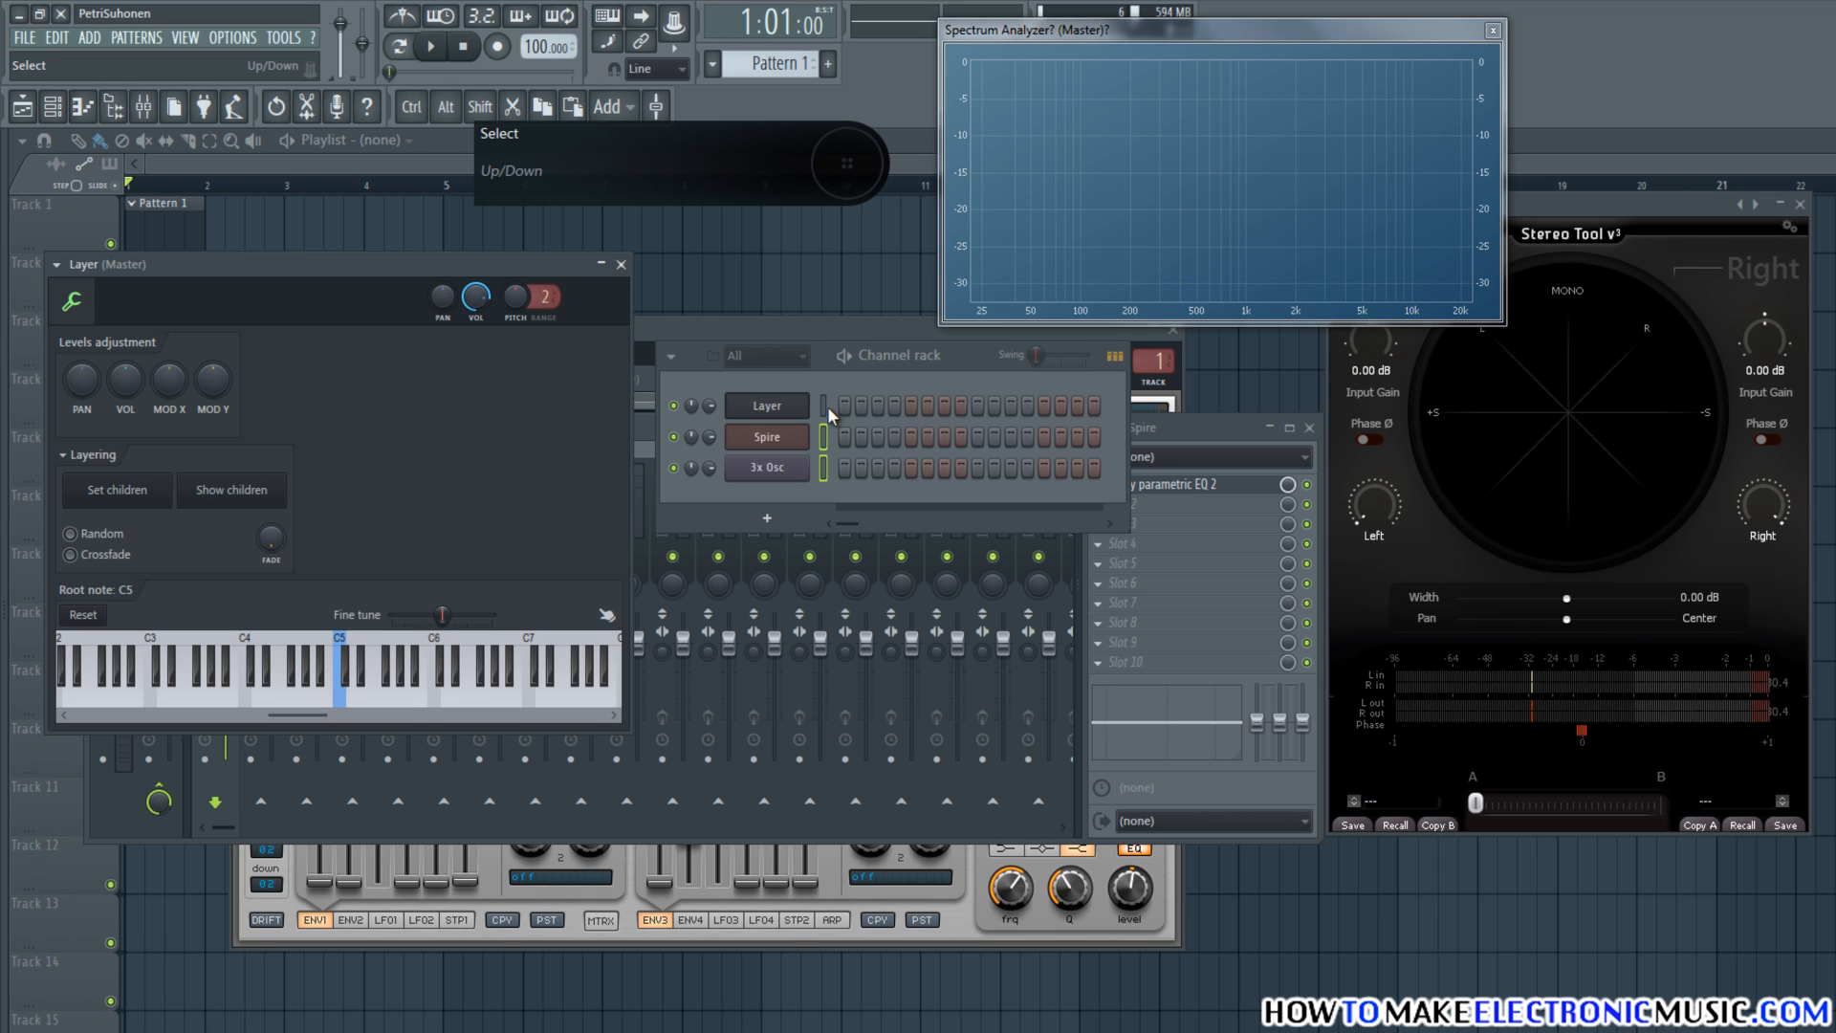
{"action": "left_click", "coordinate": [828, 405]}
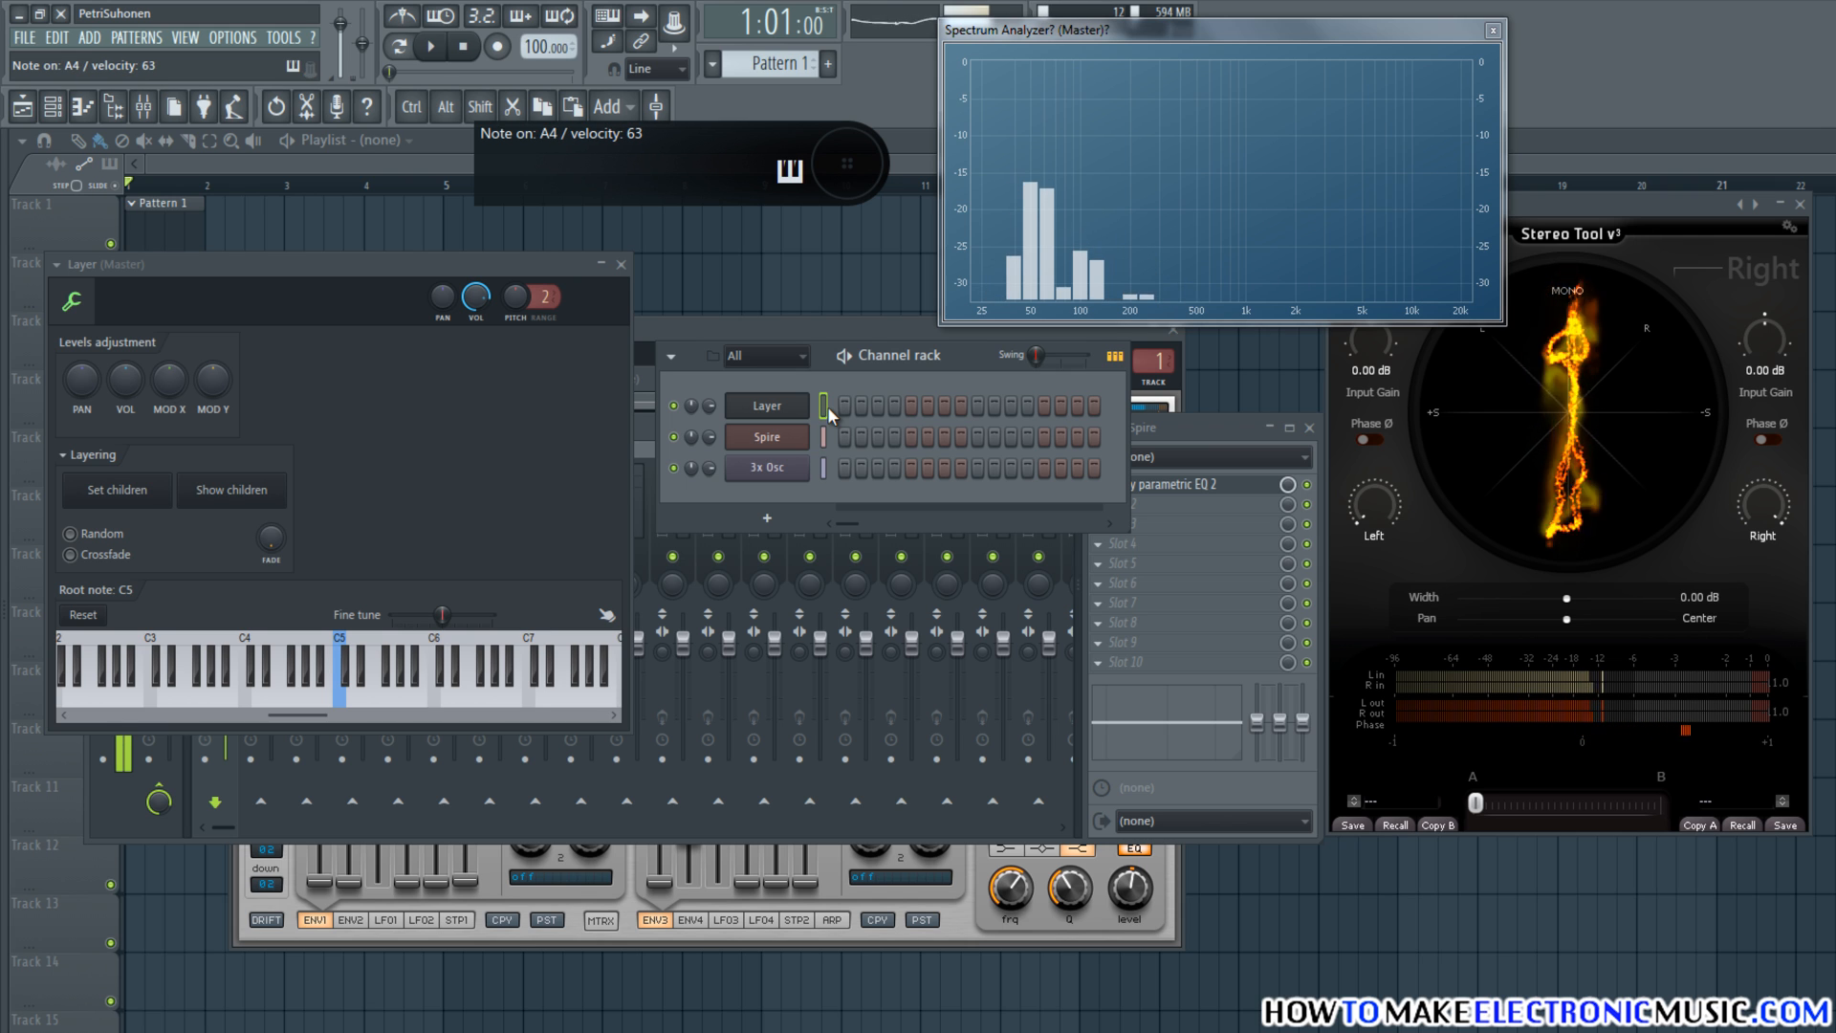
{"action": "left_click", "coordinate": [622, 265]}
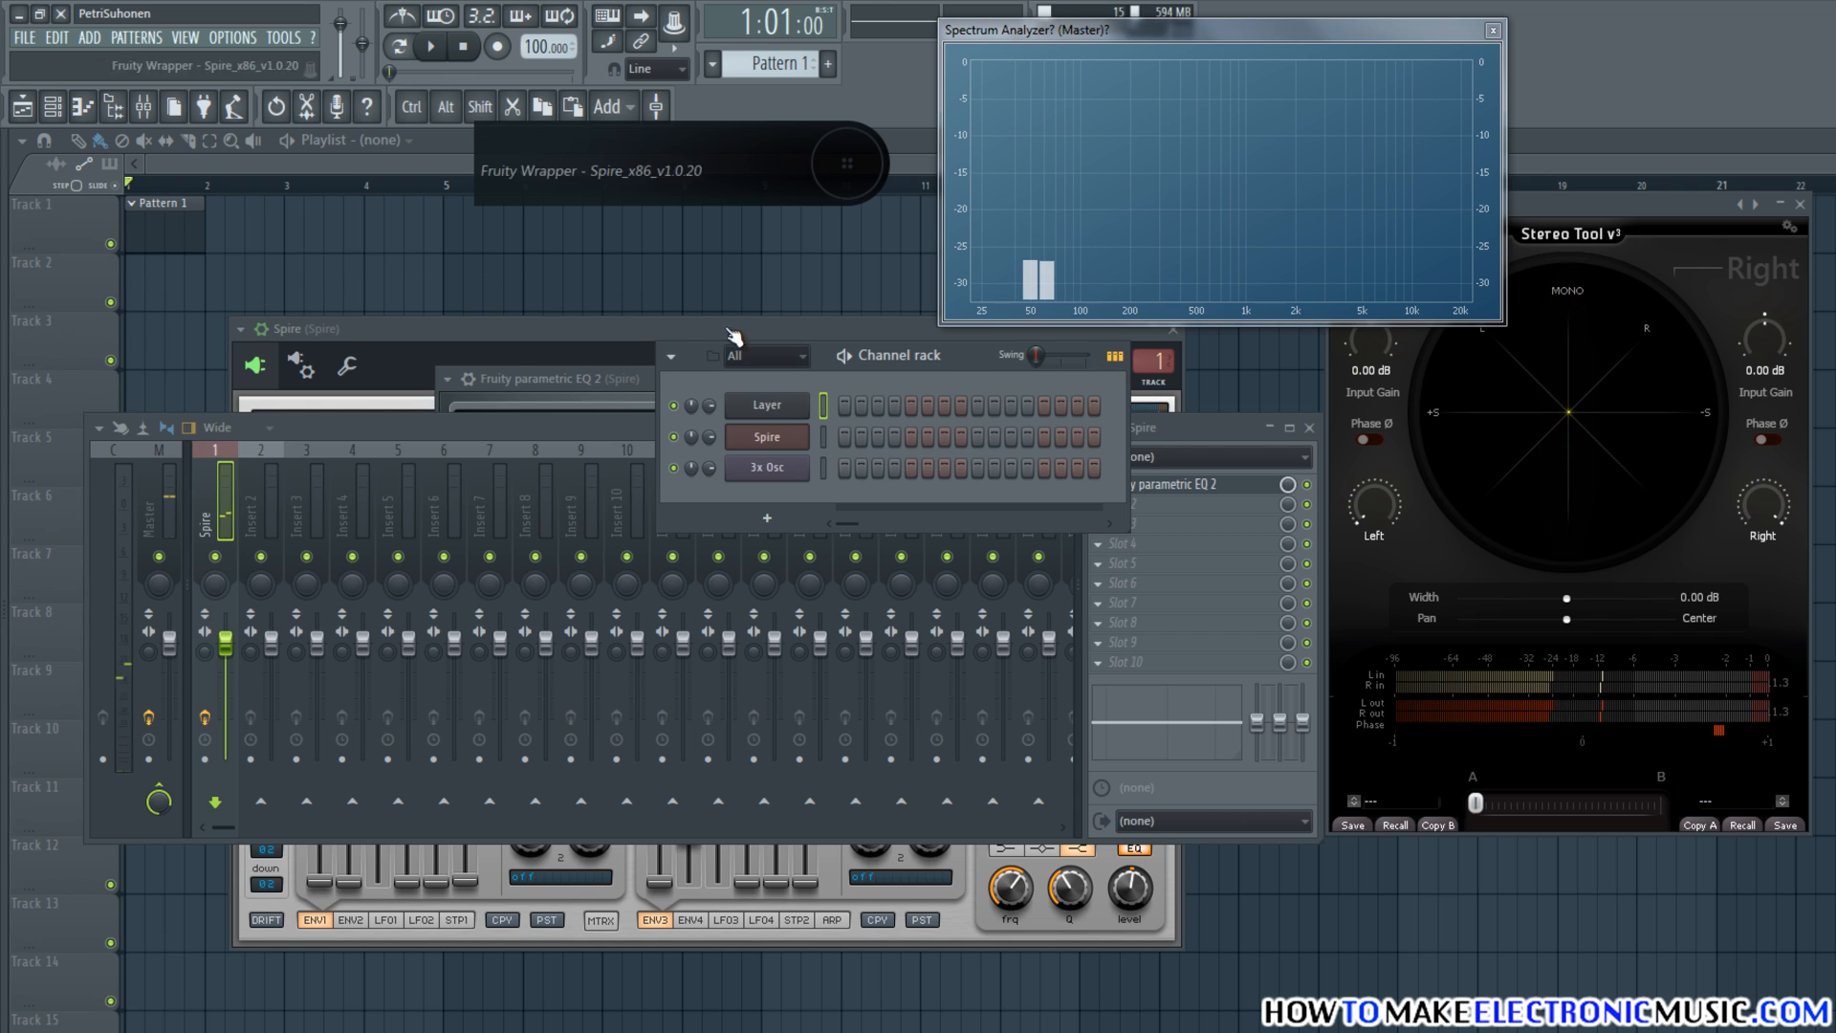
- Compare the Spire and 3x Osc layers by muting each channel in turn, leaving both active
{"action": "left_click", "coordinate": [674, 437]}
{"action": "left_click", "coordinate": [674, 468]}
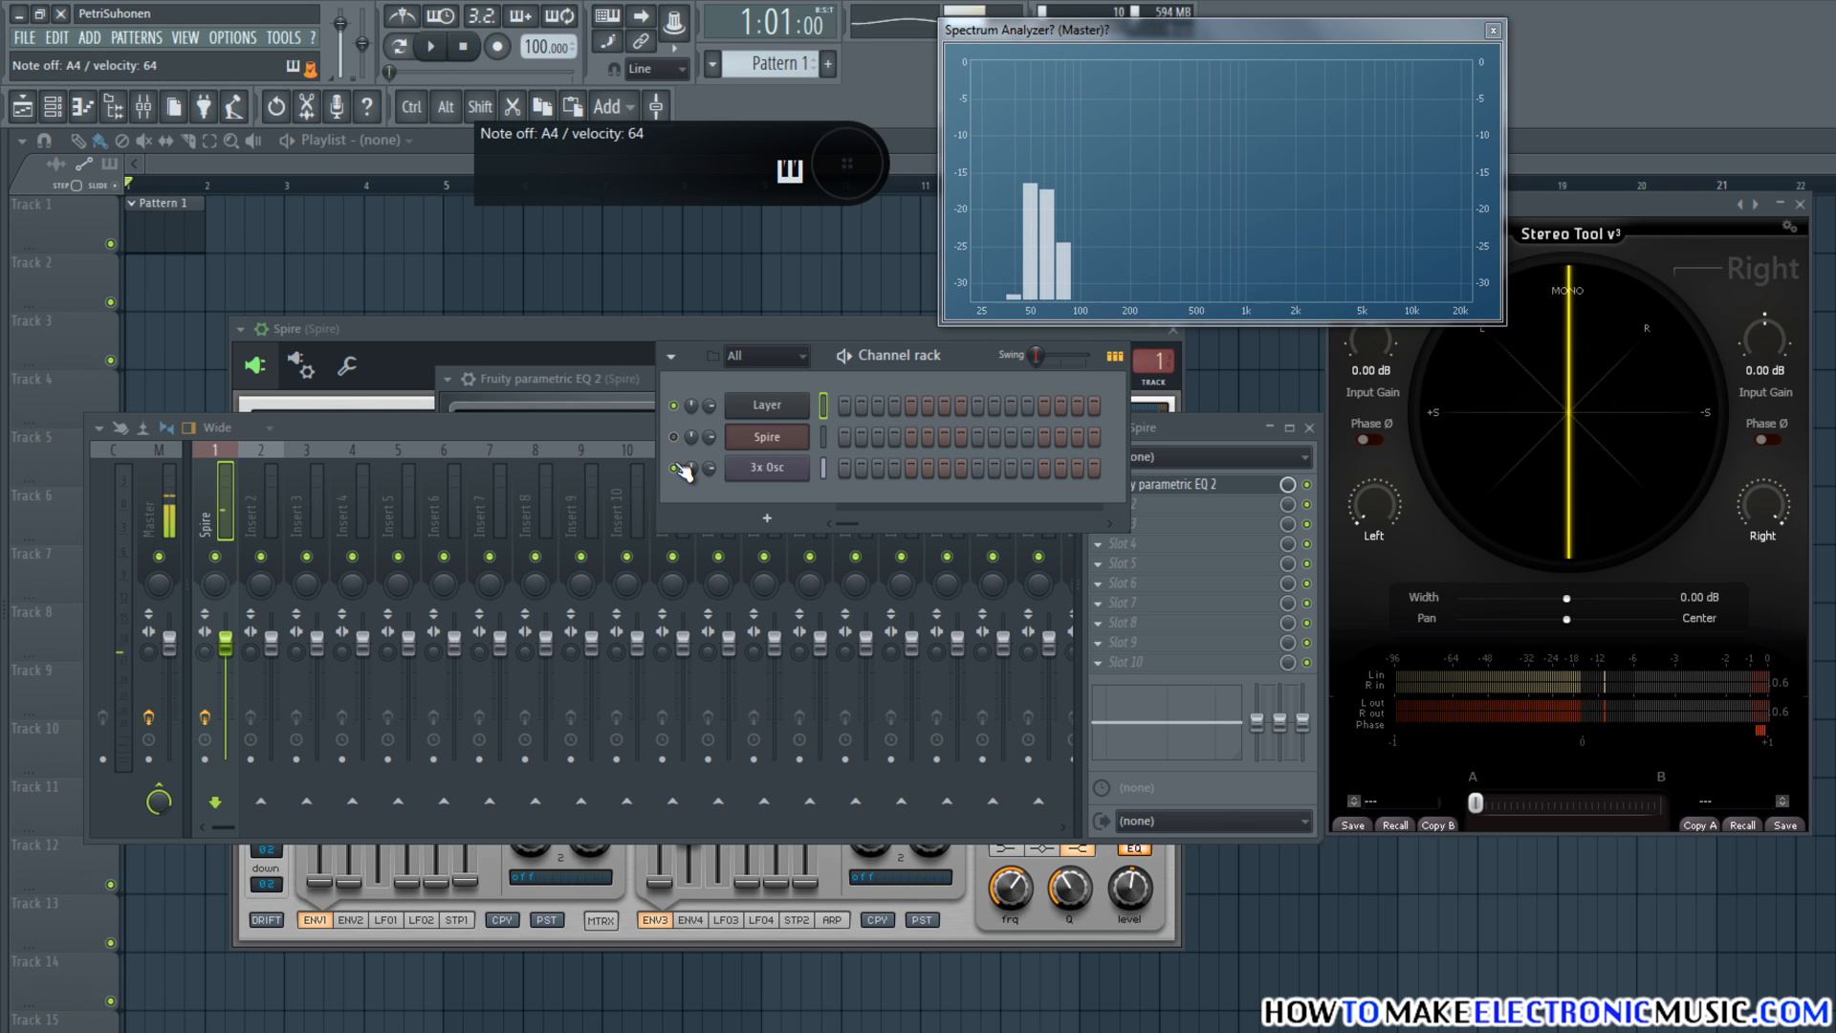
{"action": "left_click", "coordinate": [673, 437]}
- Move the channel rack off the mixer's effect slots and set the 3x Osc channel volume to 84%
{"action": "left_click_drag", "start_coordinate": [941, 353], "coordinate": [831, 375]}
{"action": "left_click_drag", "start_coordinate": [606, 485], "coordinate": [608, 469]}
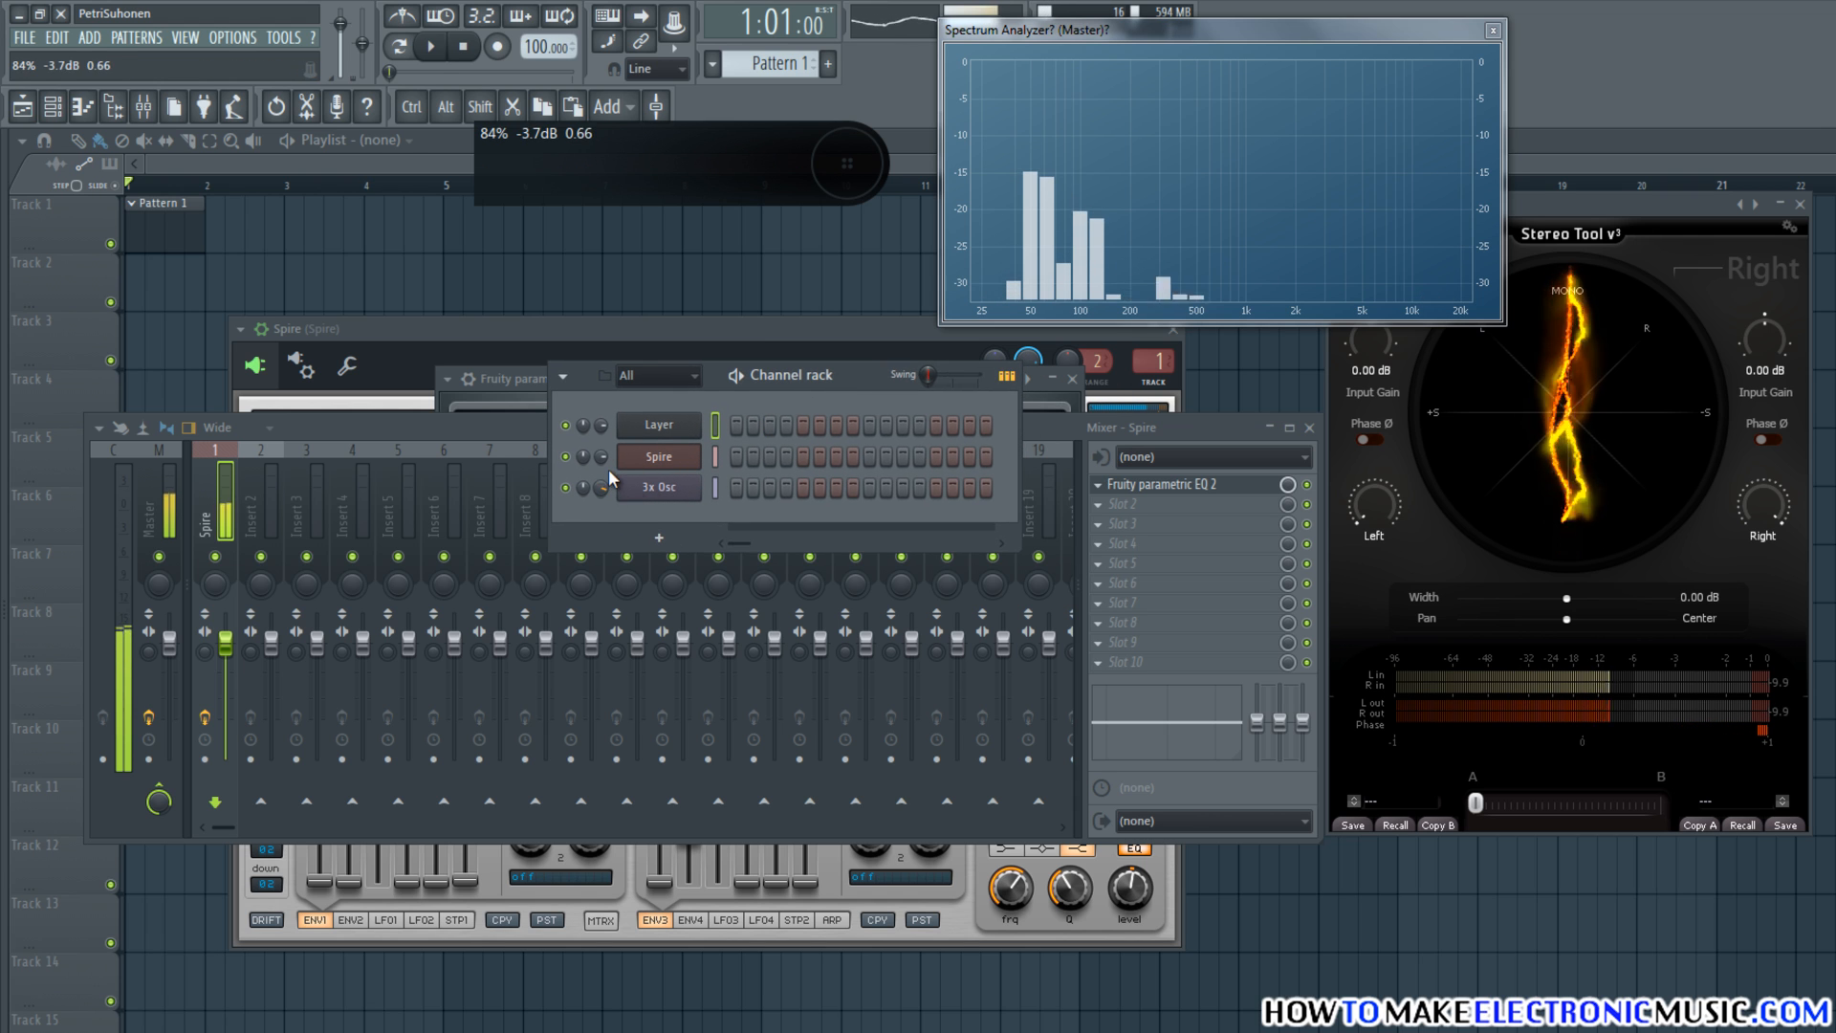